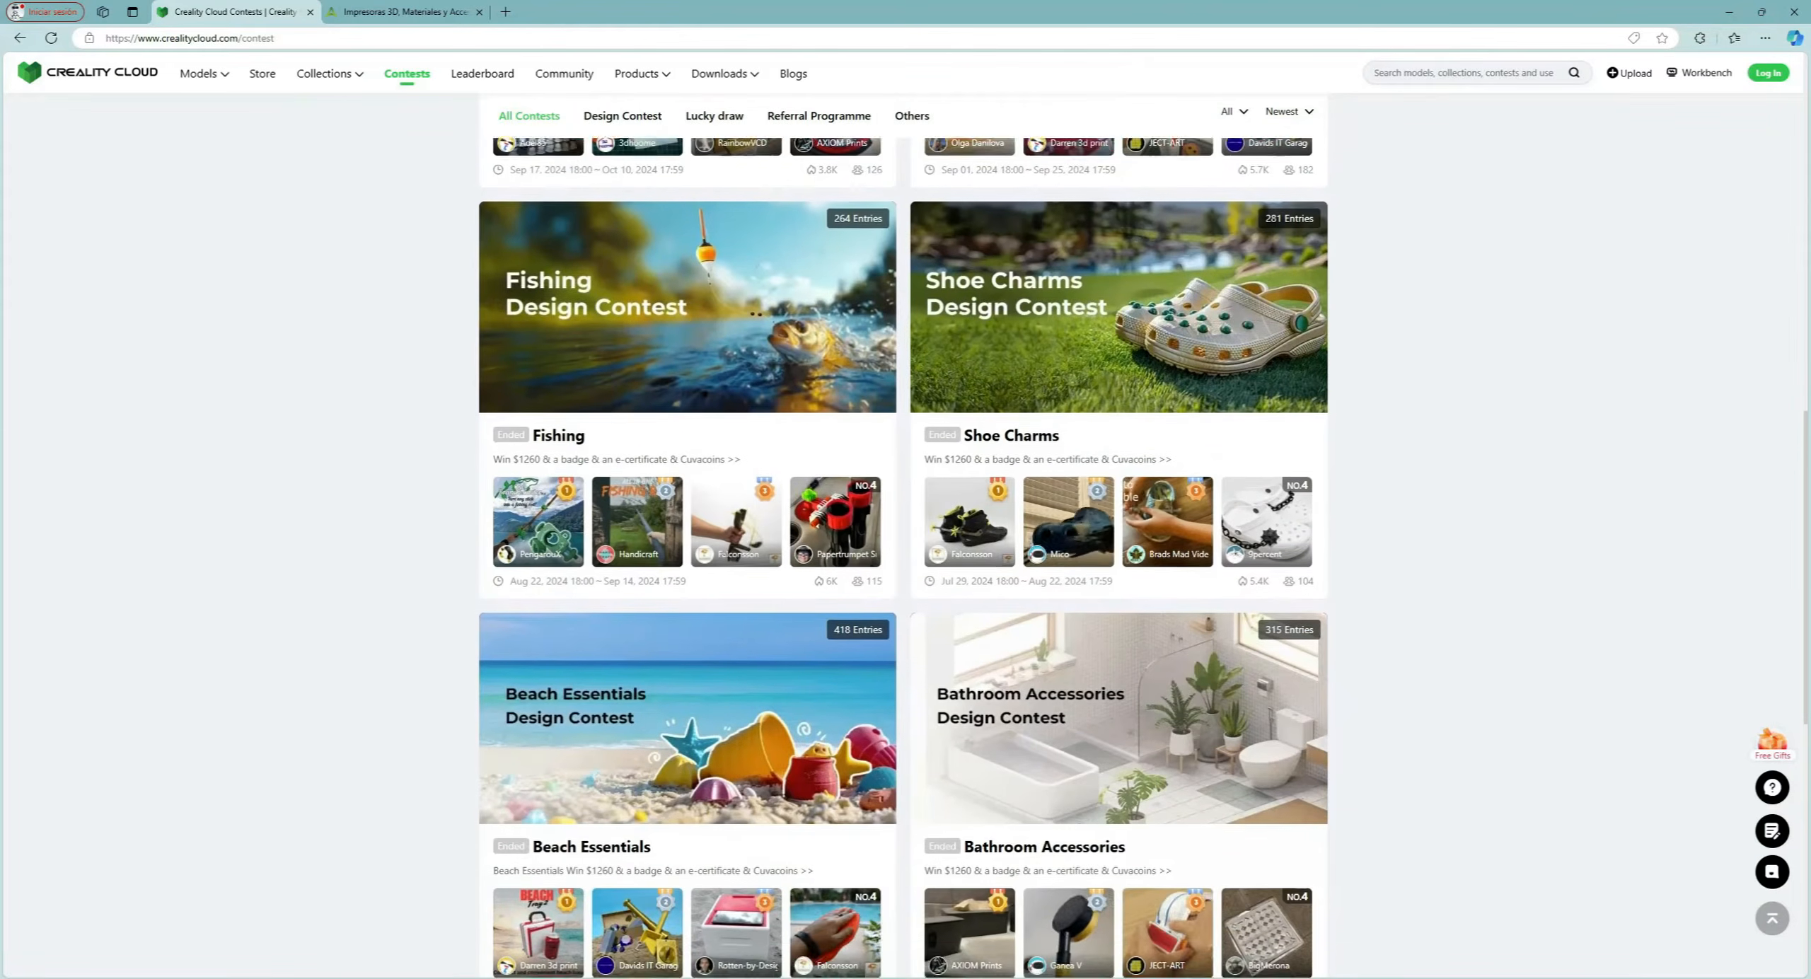
Scroll through Creality Cloud's Contests, Community, Downloads and Blogs pages.
scroll(904, 537, "down", 2)
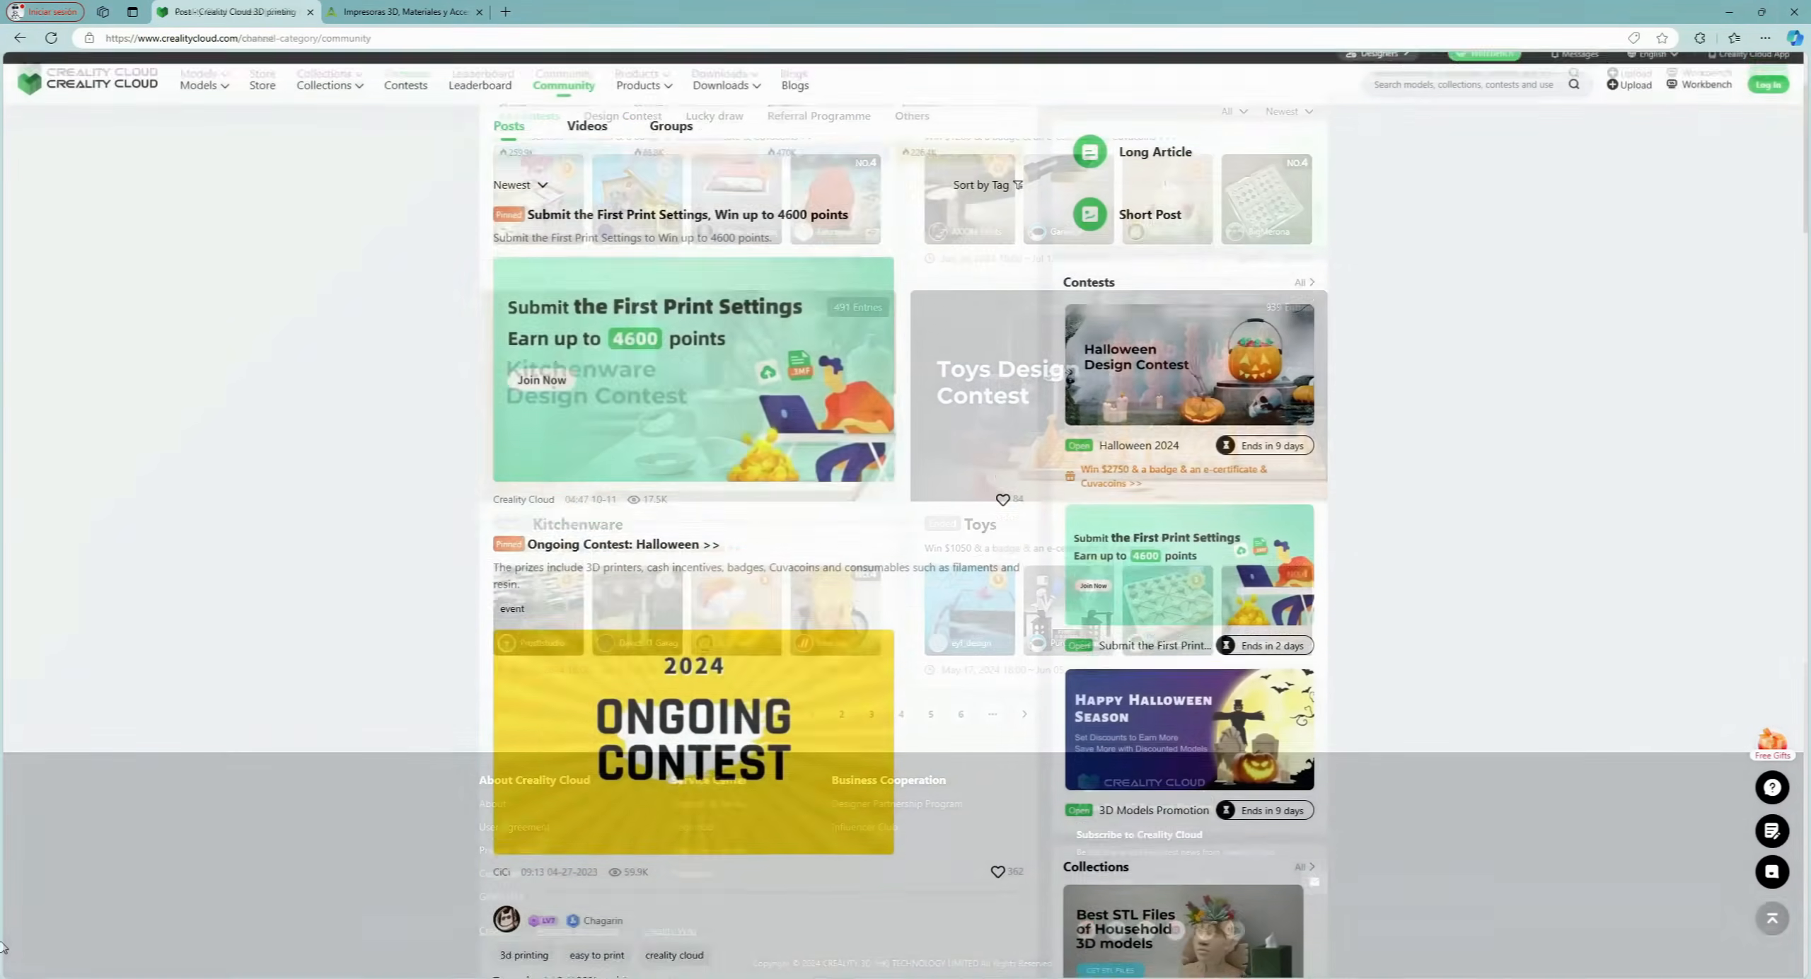
scroll(4, 948, "down", 5)
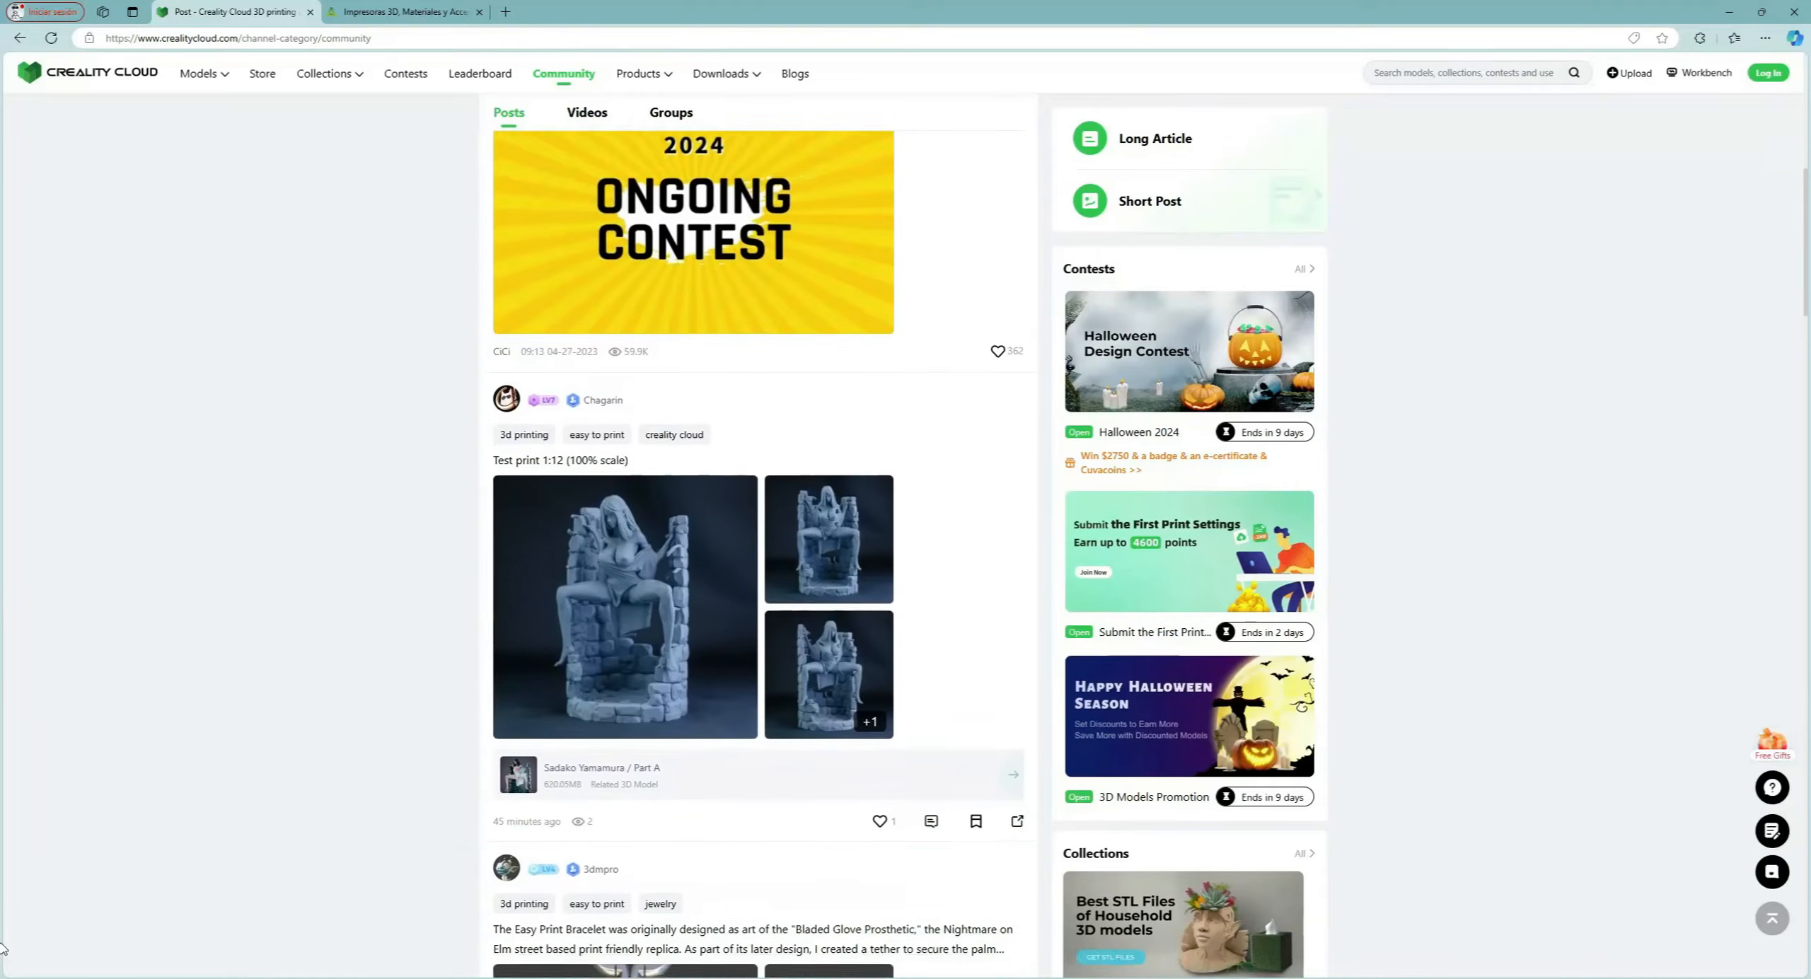
scroll(4, 948, "down", 10)
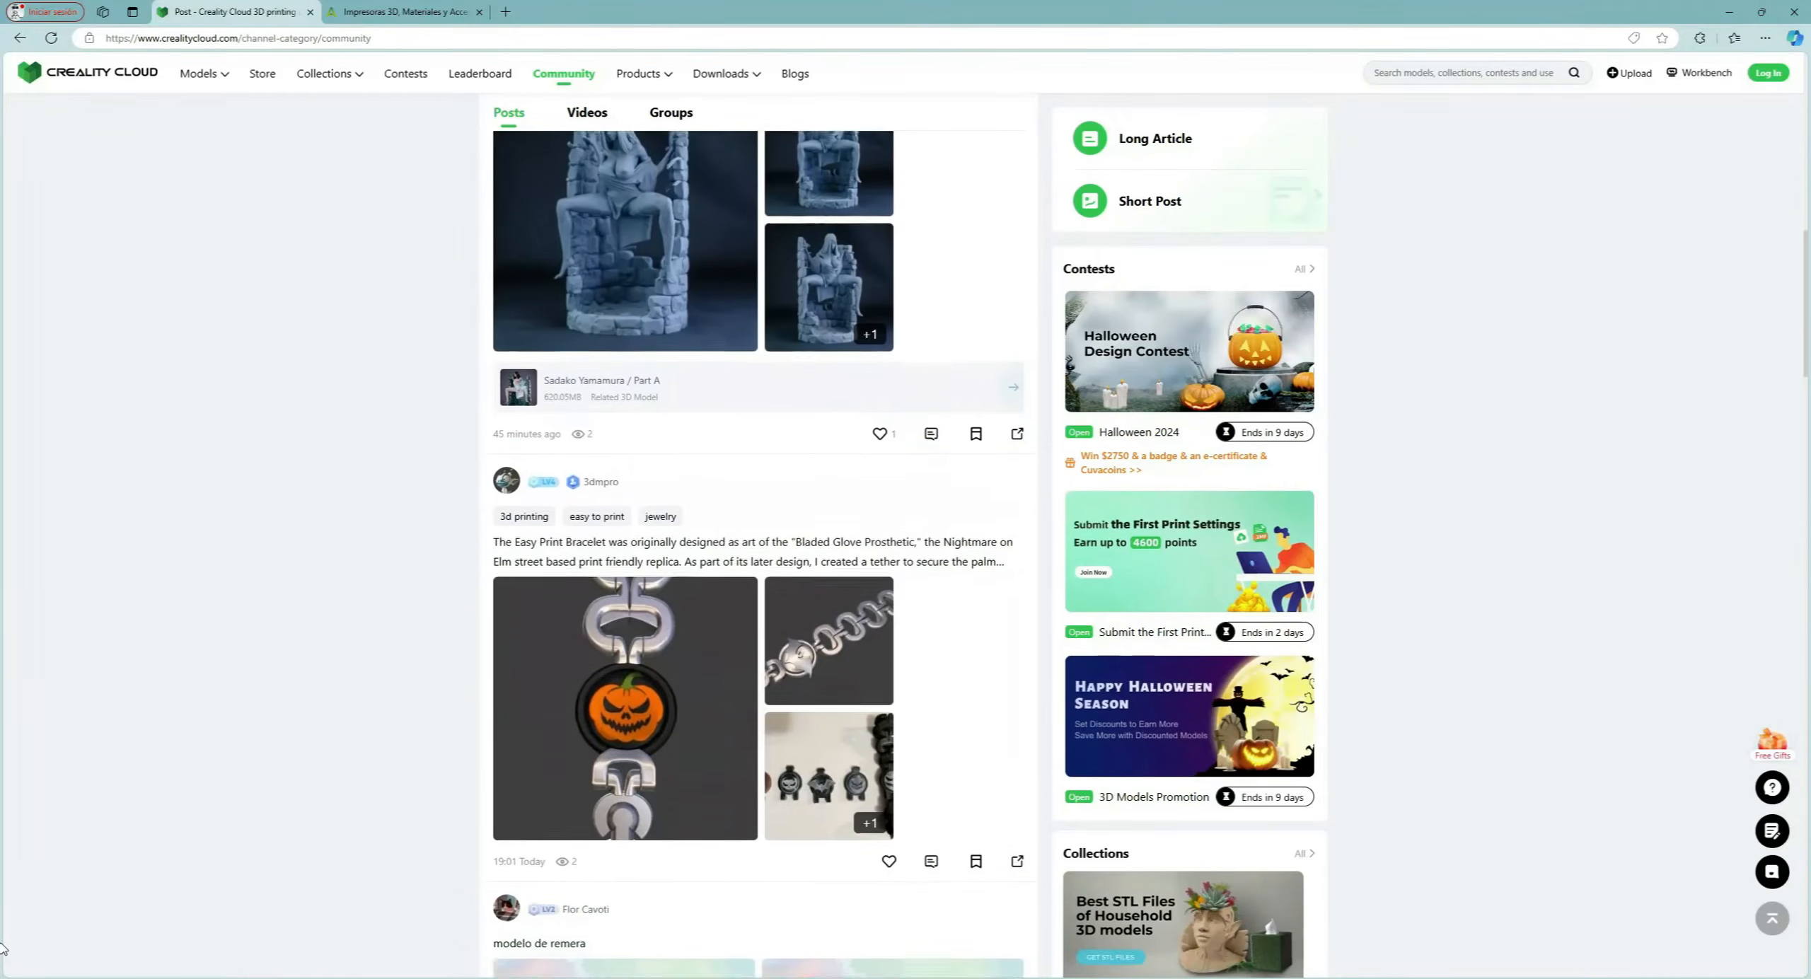
scroll(3, 948, "down", 3)
scroll(4, 948, "down", 3)
scroll(3, 948, "down", 5)
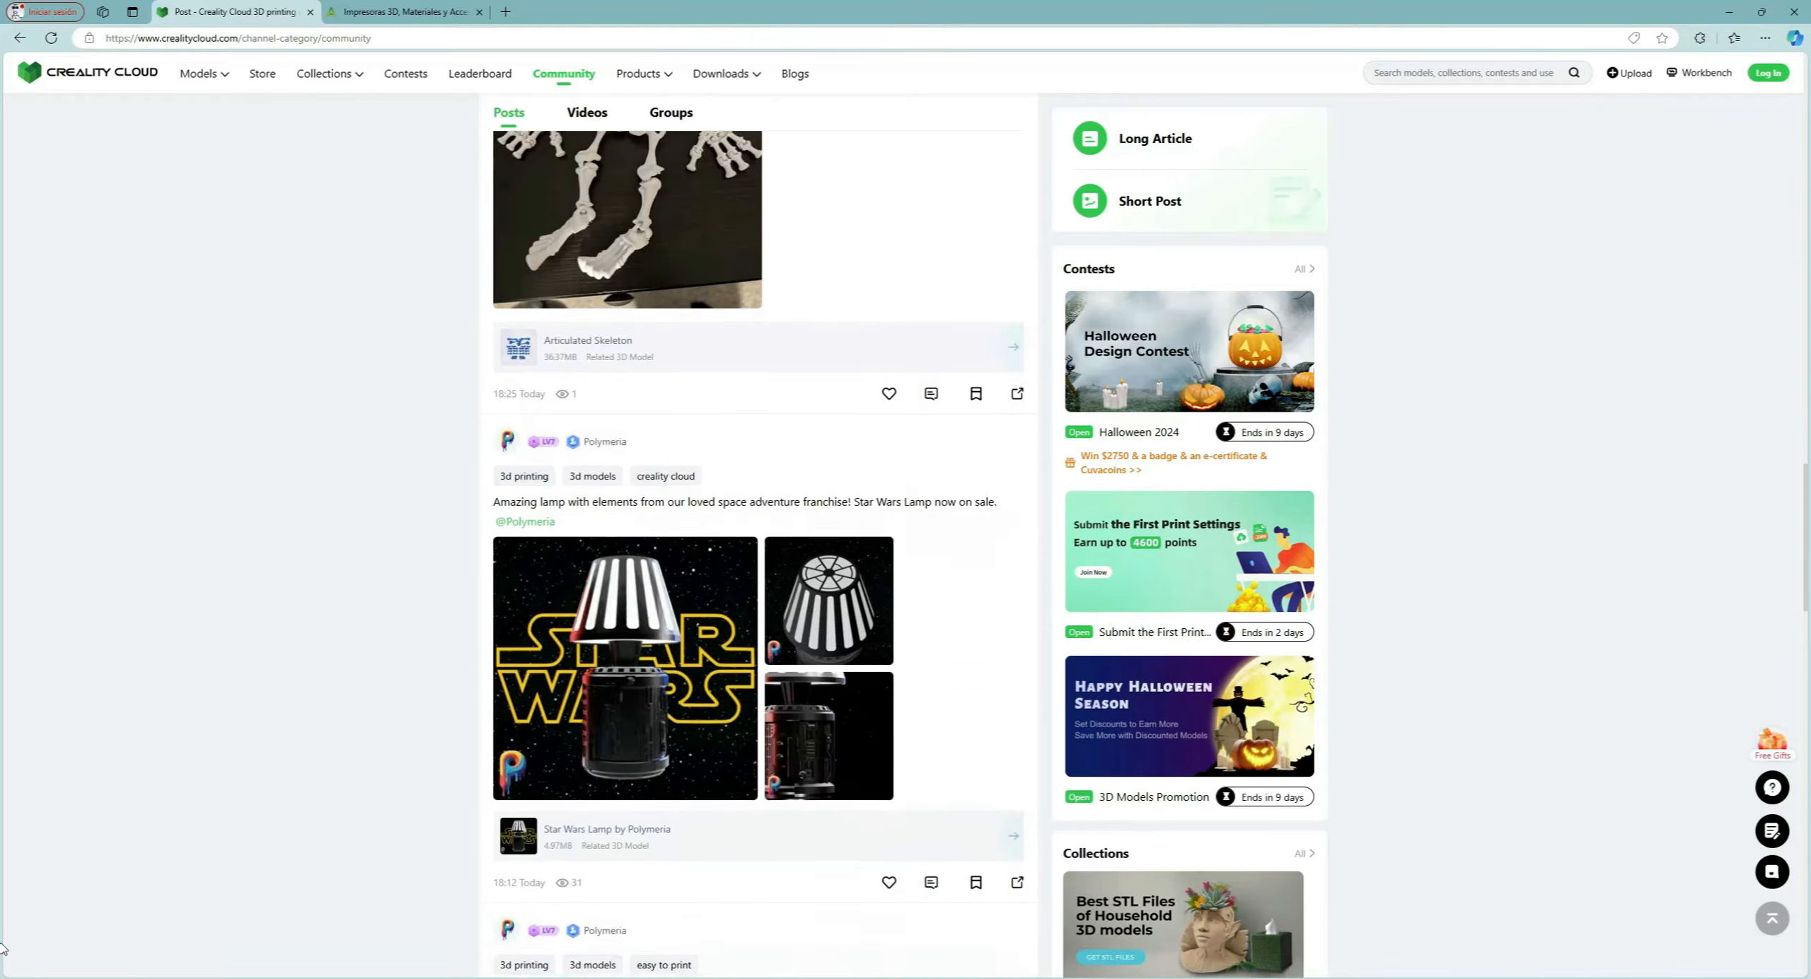
scroll(4, 948, "down", 3)
scroll(3, 948, "down", 3)
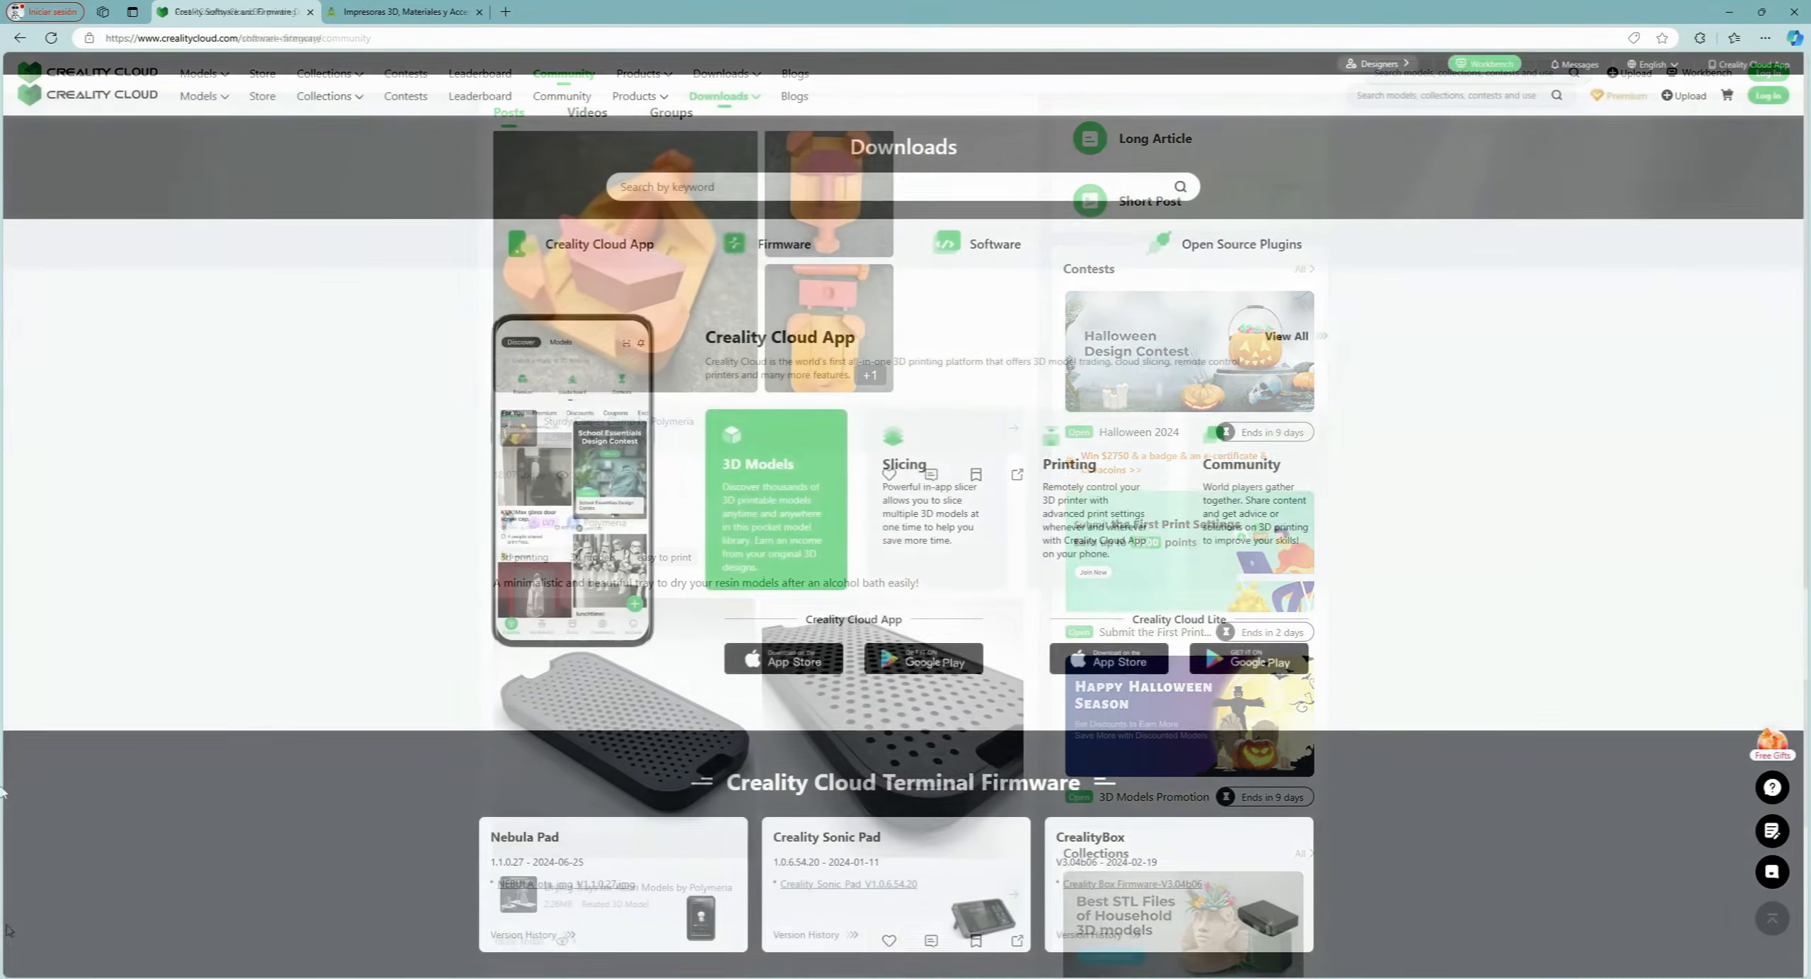
scroll(2, 803, "down", 3)
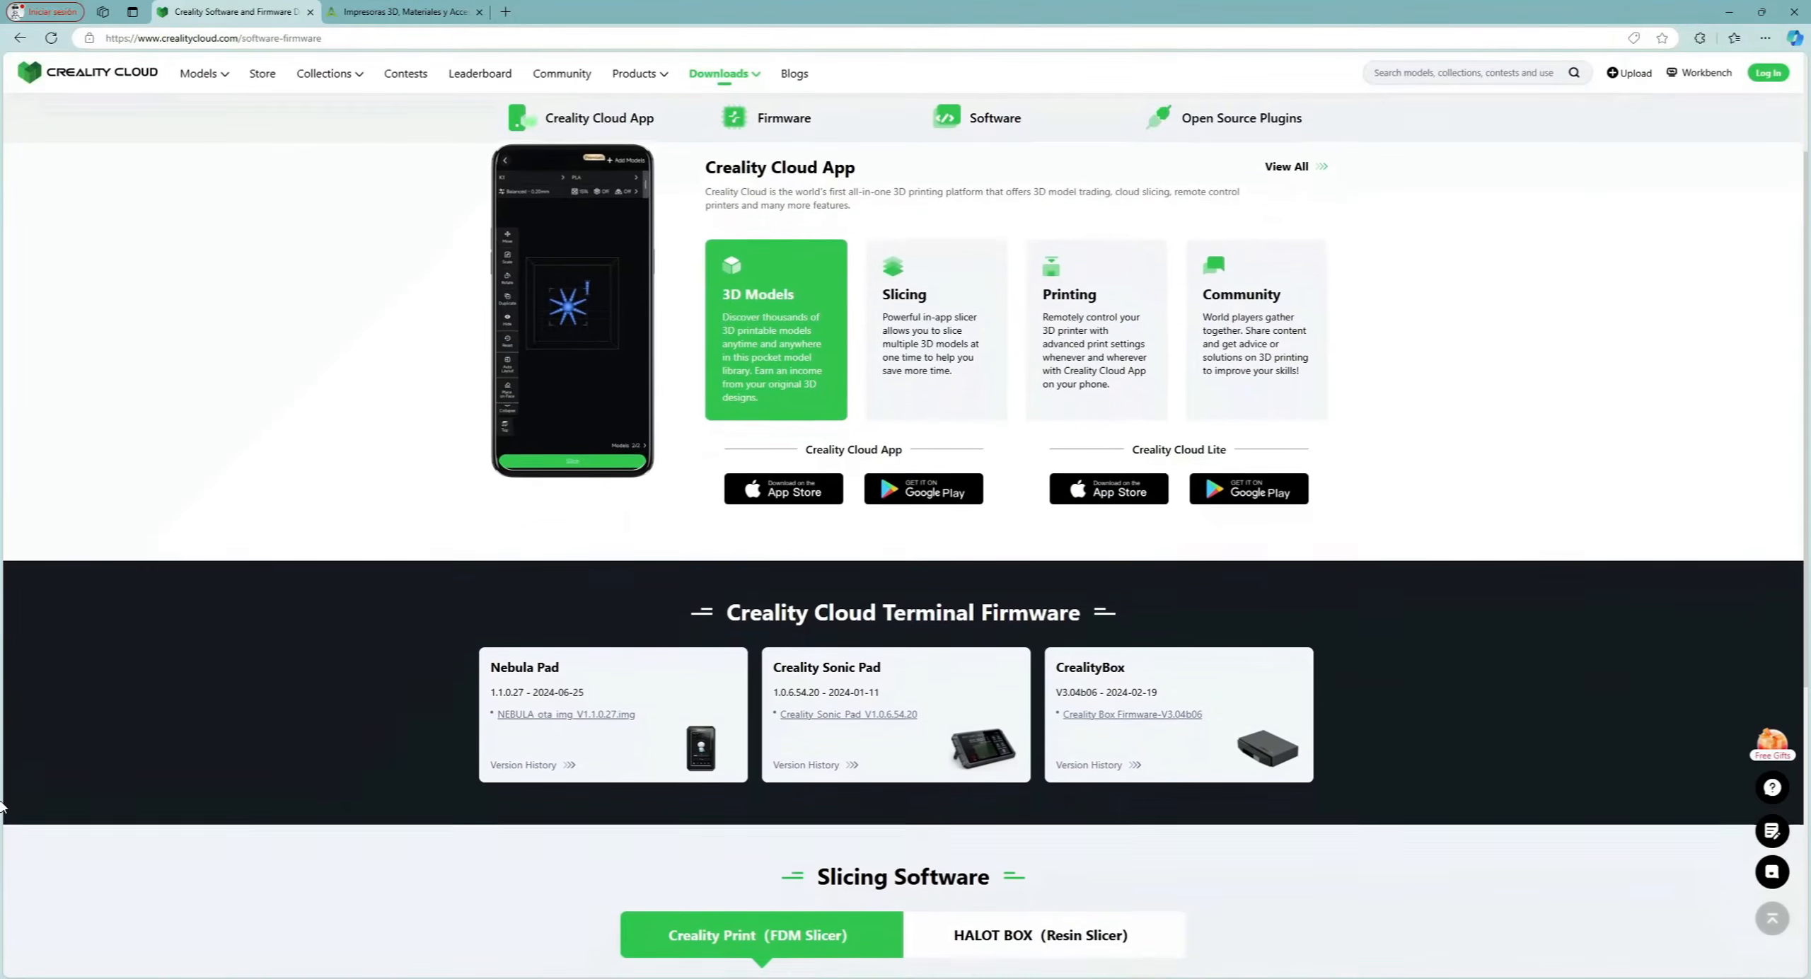
scroll(2, 806, "down", 4)
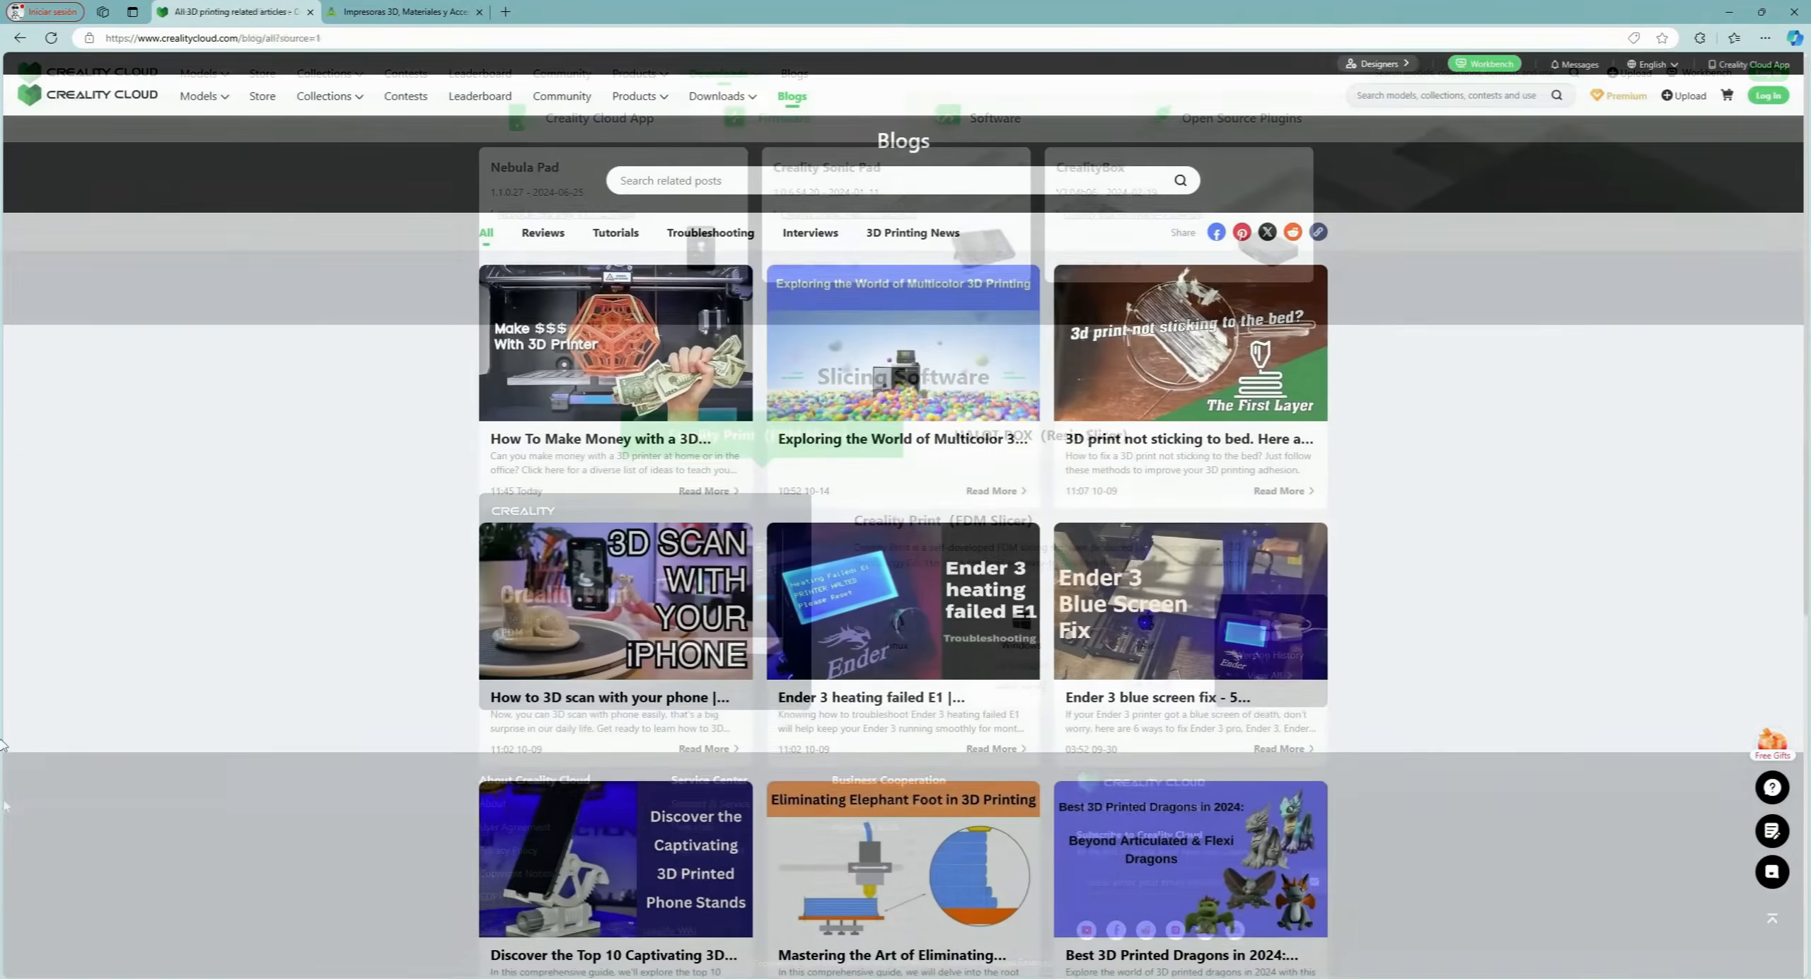
scroll(3, 747, "down", 3)
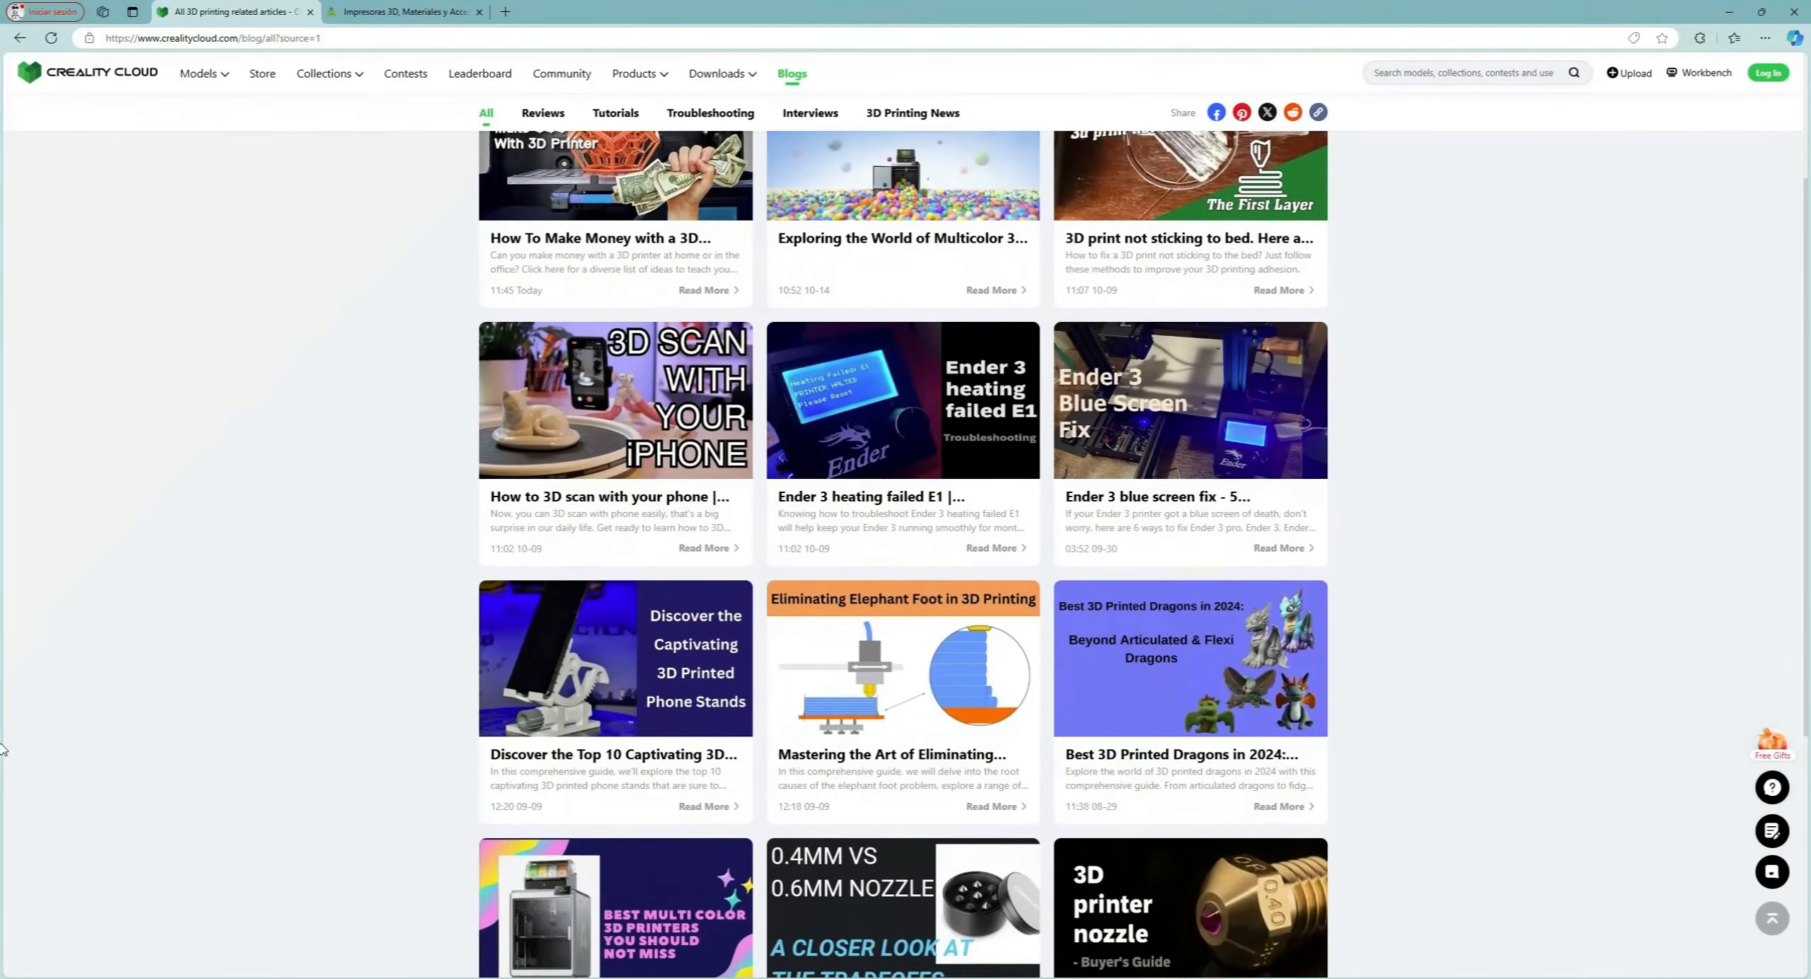
scroll(2, 750, "down", 2)
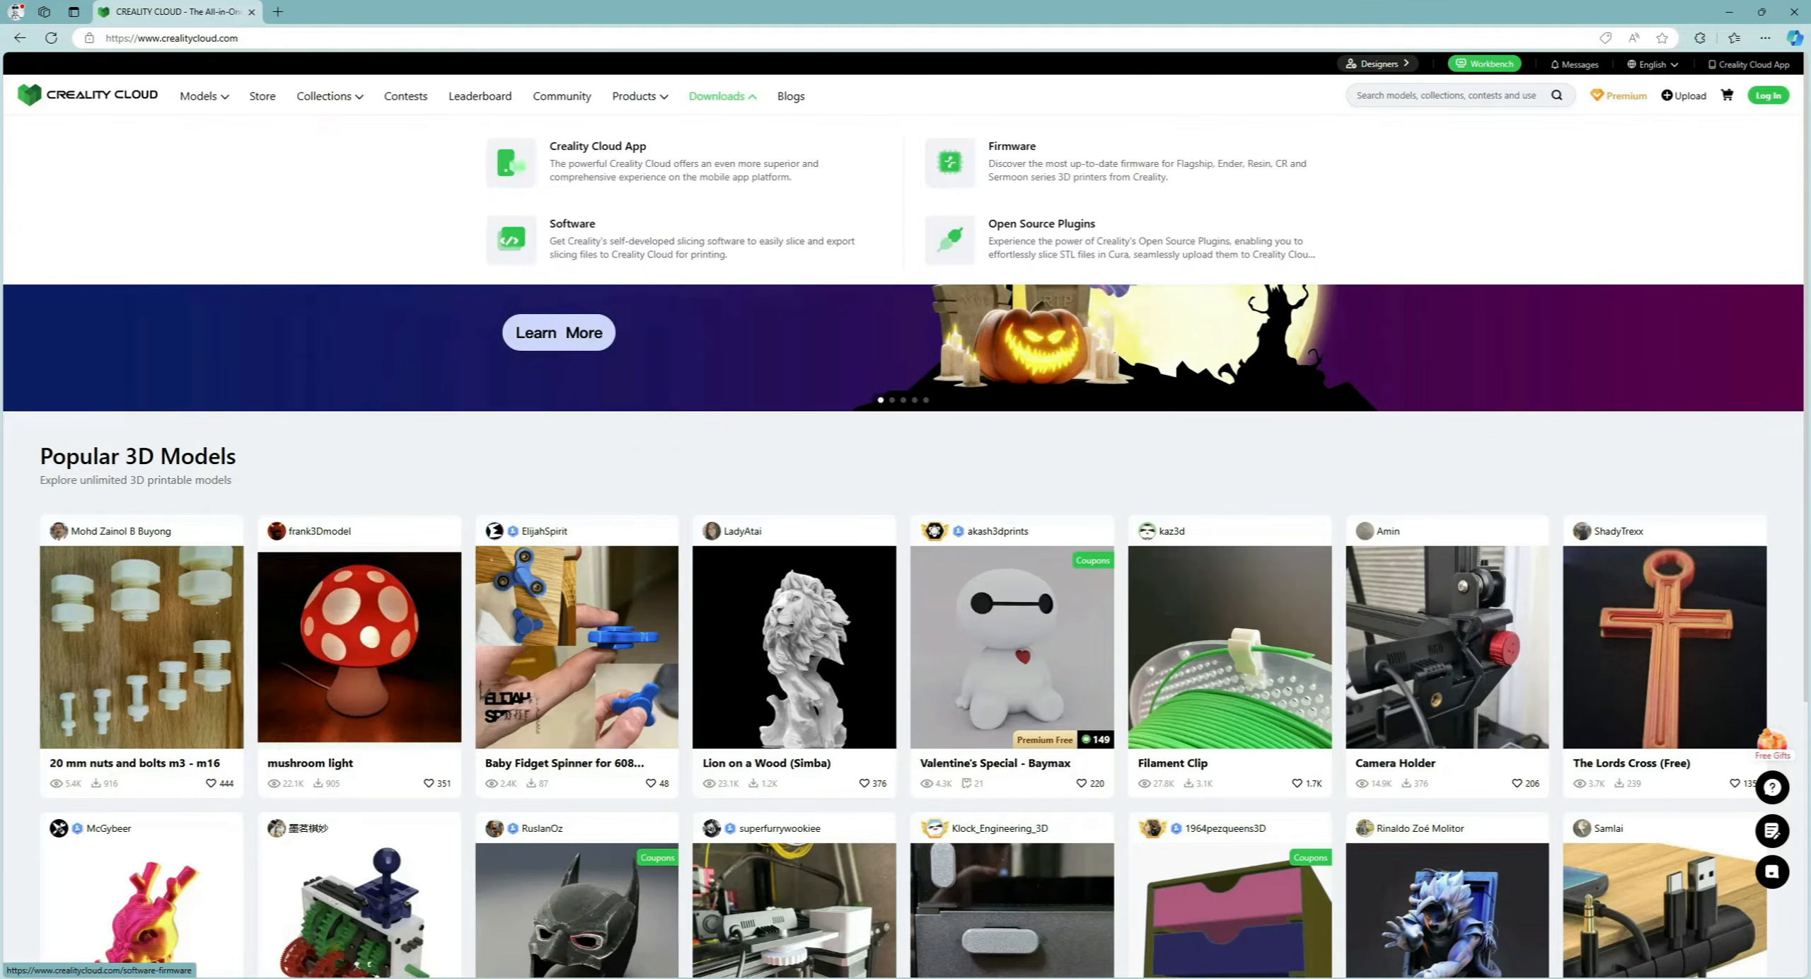
Go to Downloads, Software, and select Creality Print (FDM Slicer) to list its Windows versions.
left_click(717, 95)
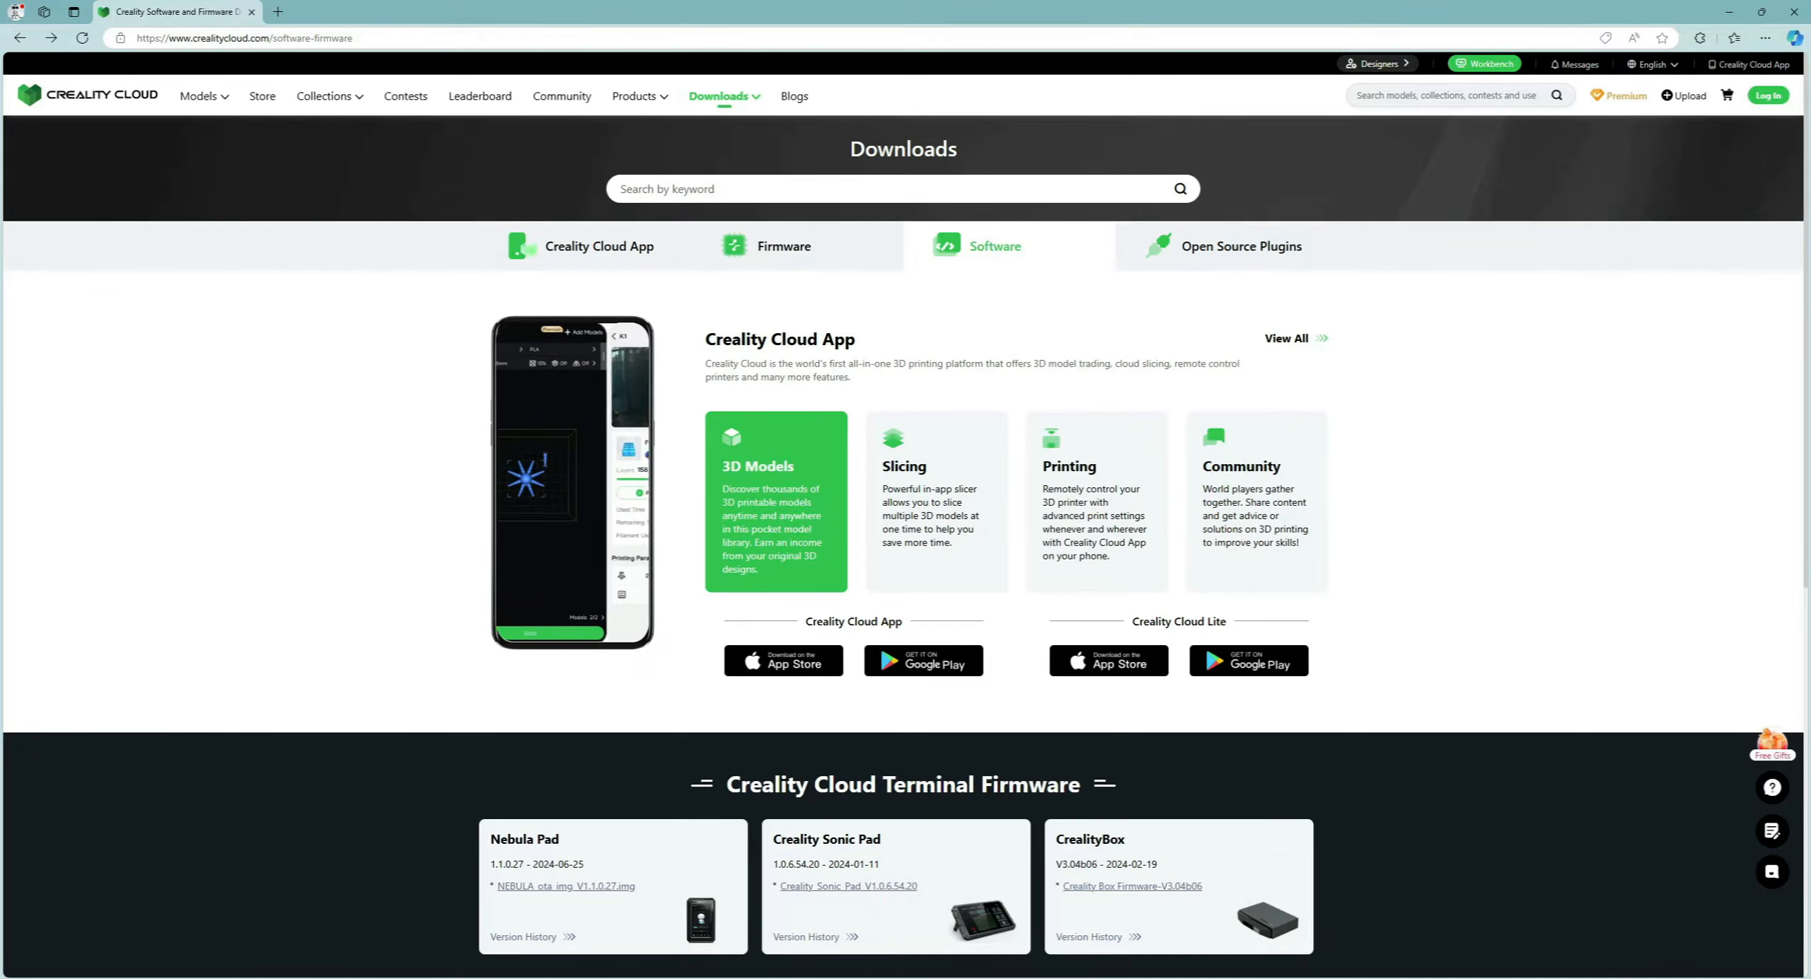
left_click(995, 246)
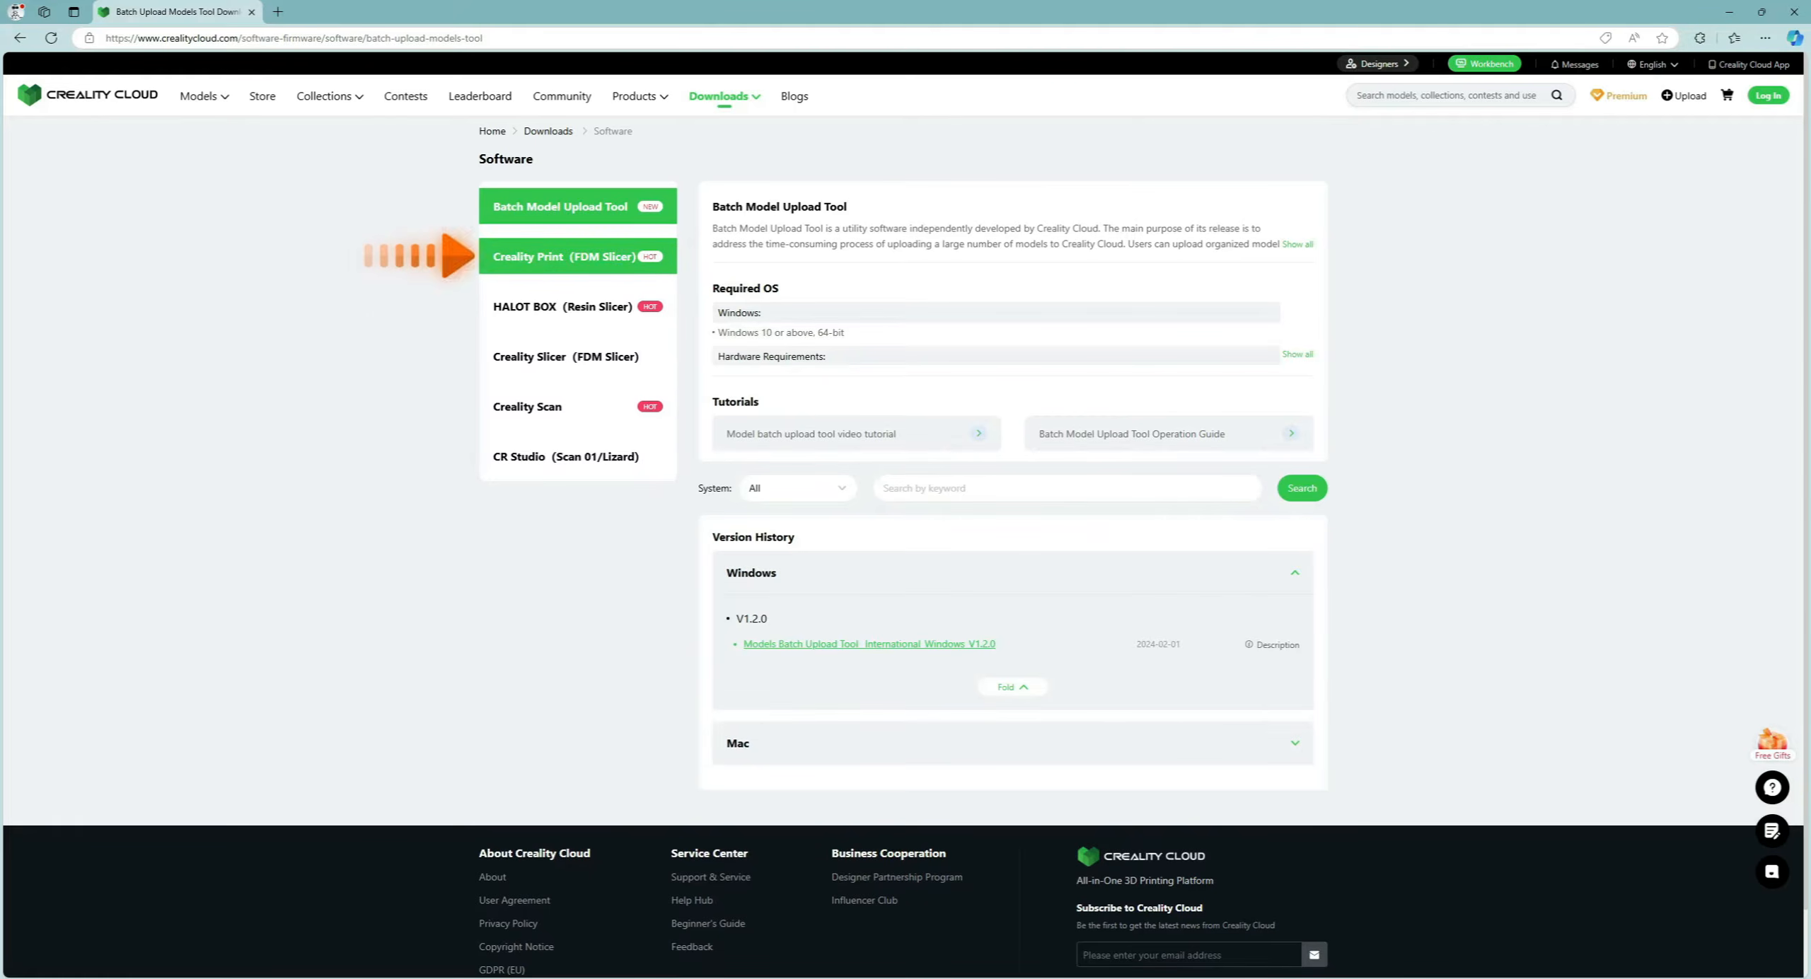
left_click(564, 256)
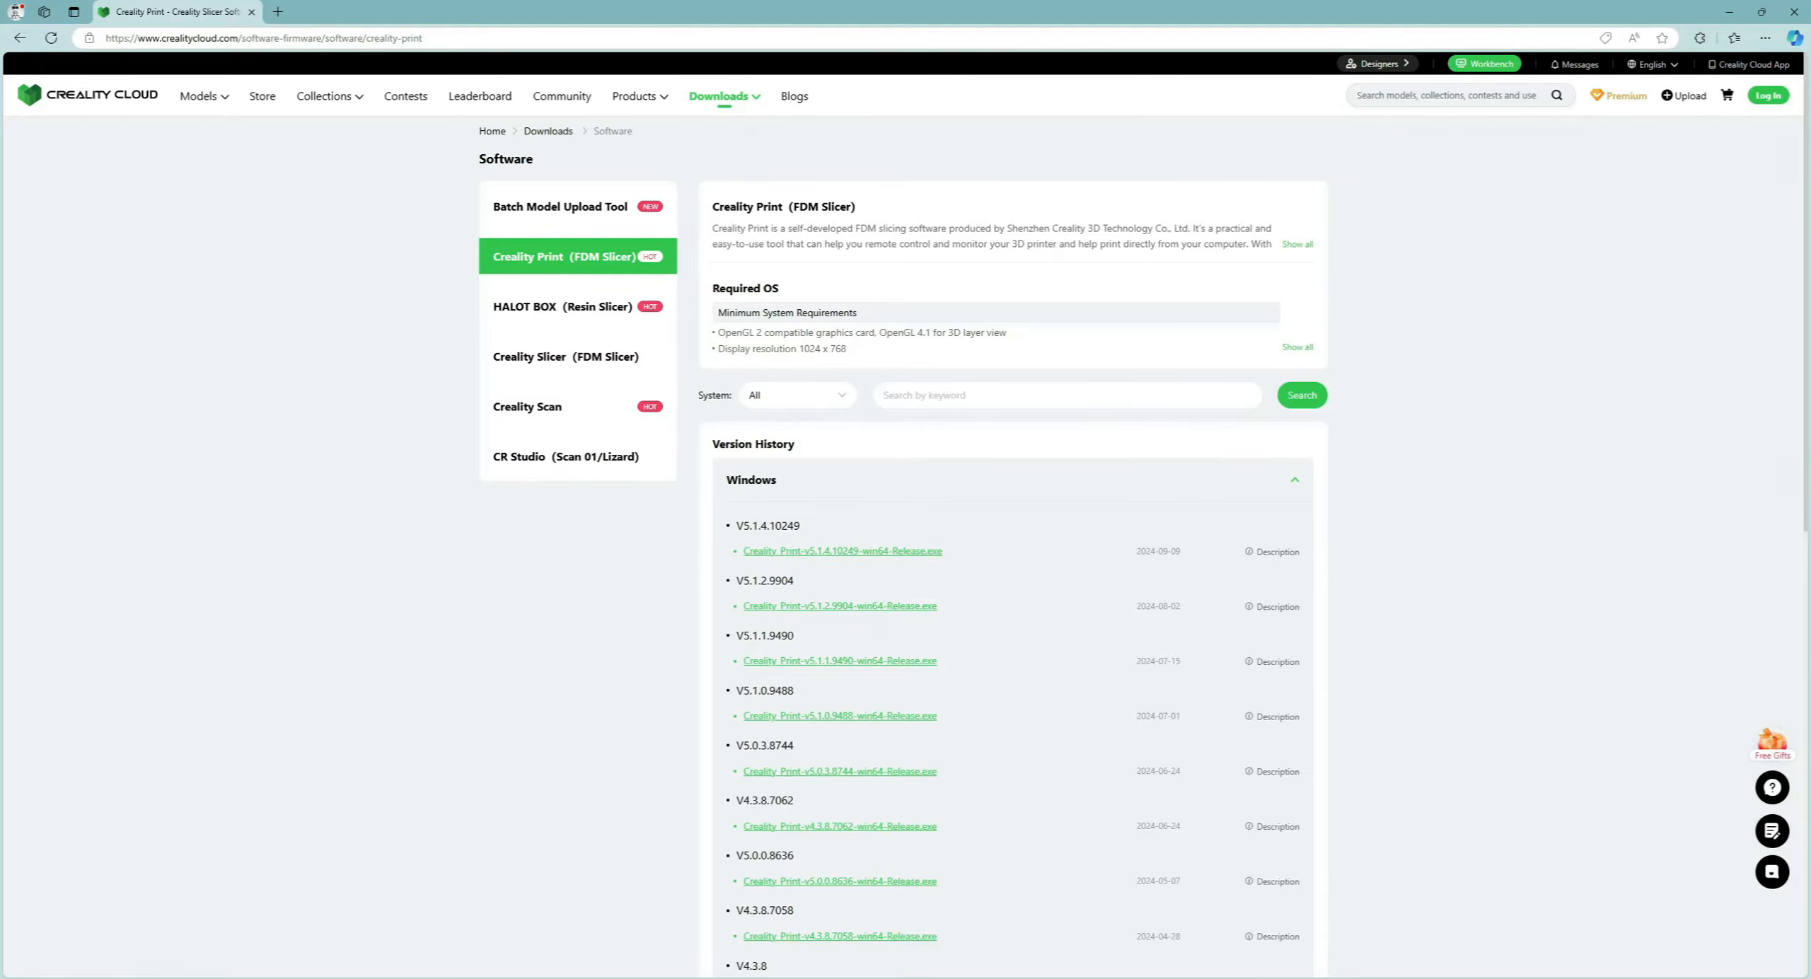
Expand Creality Print's full description and its Required OS system requirements.
left_click(1298, 244)
left_click(1297, 409)
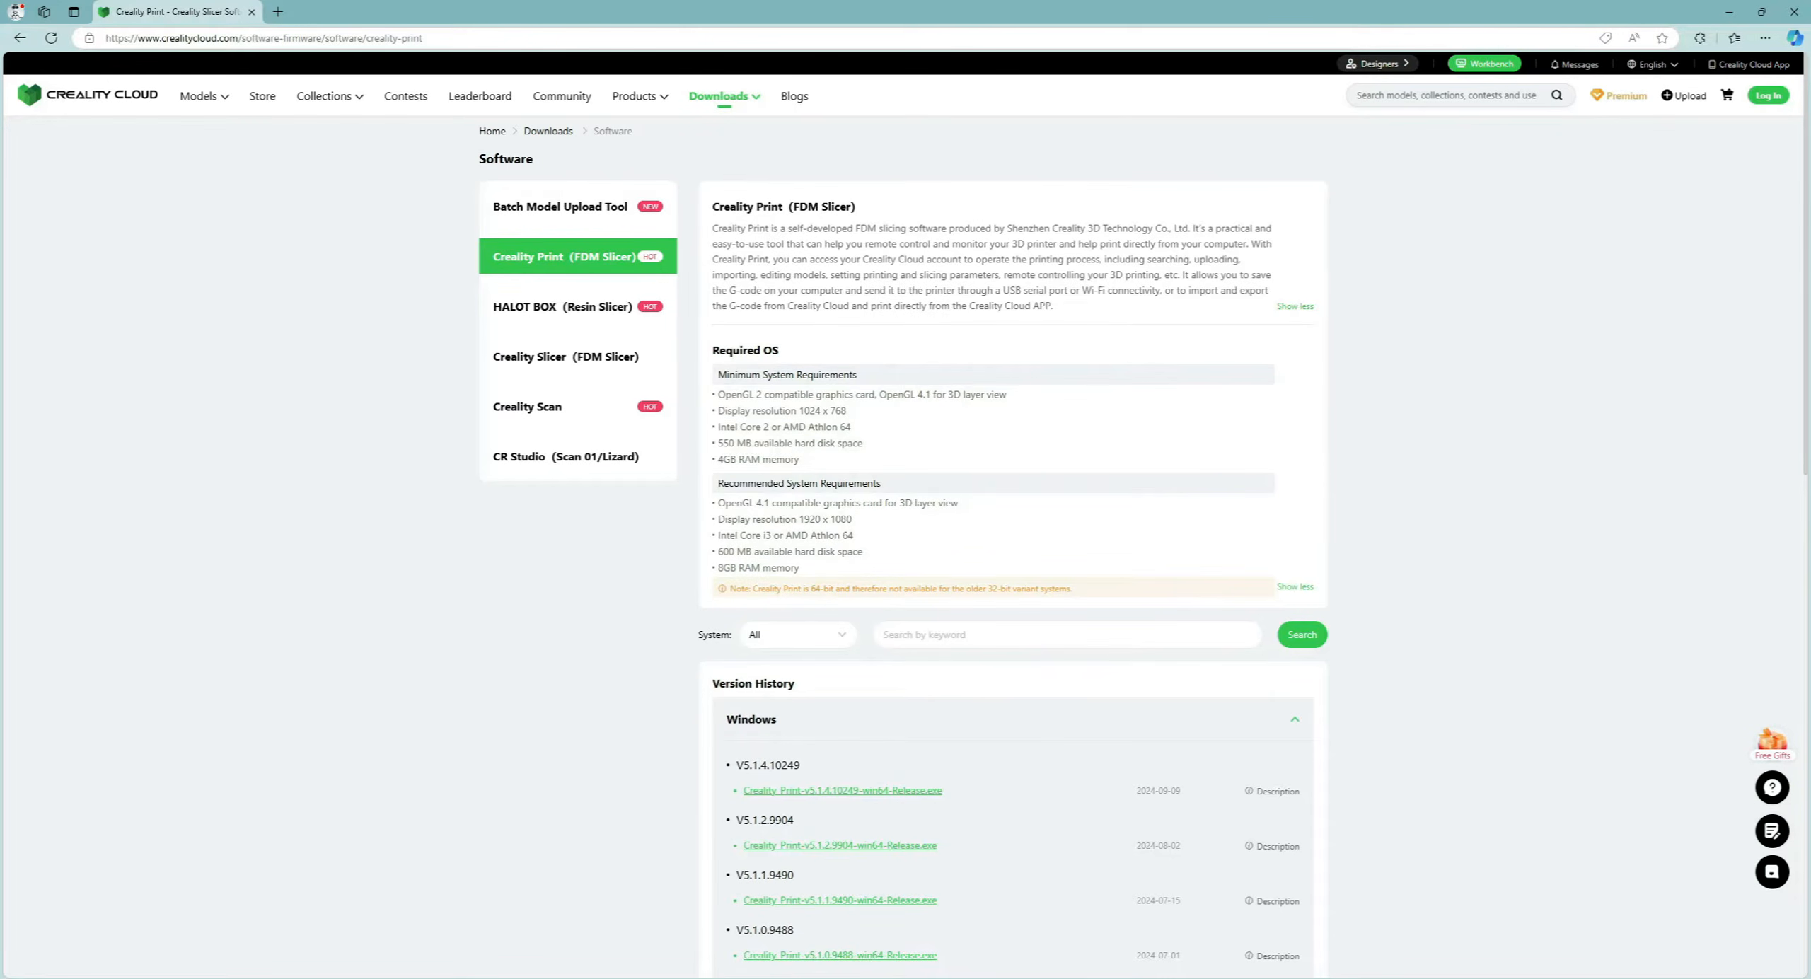
scroll(577, 382, "down", 5)
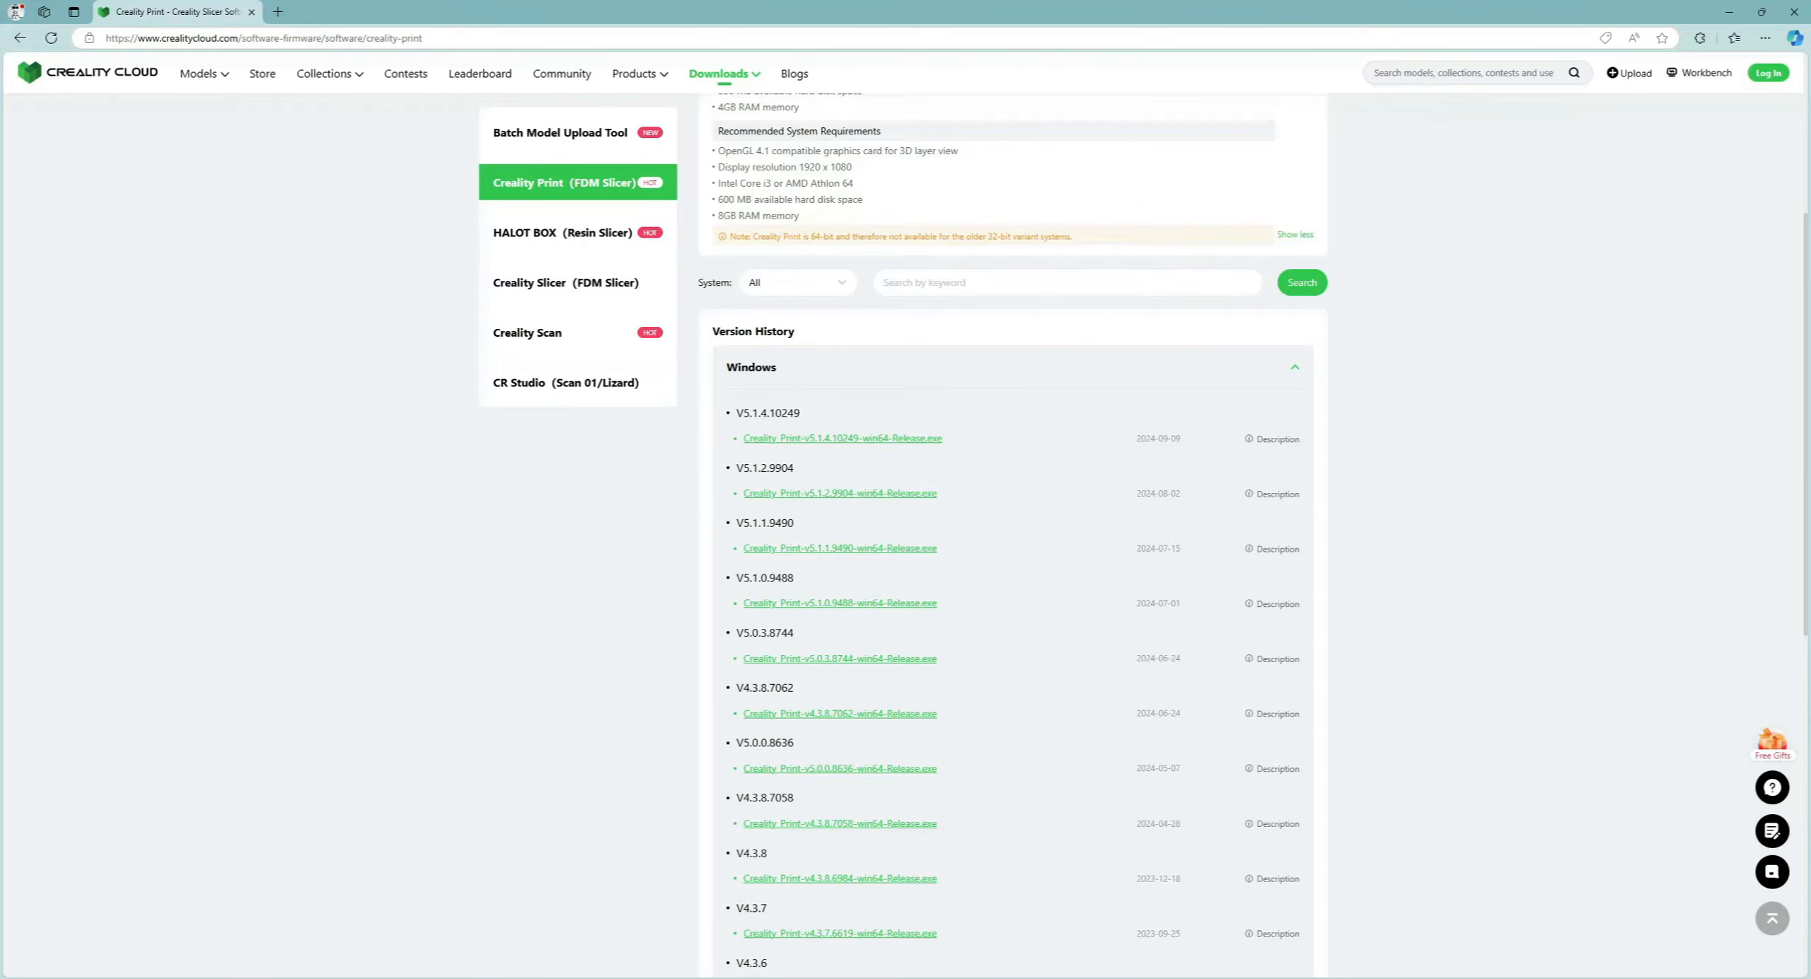
Expand and collapse the Windows, Mac and Linux version history lists to compare releases.
left_click(1295, 367)
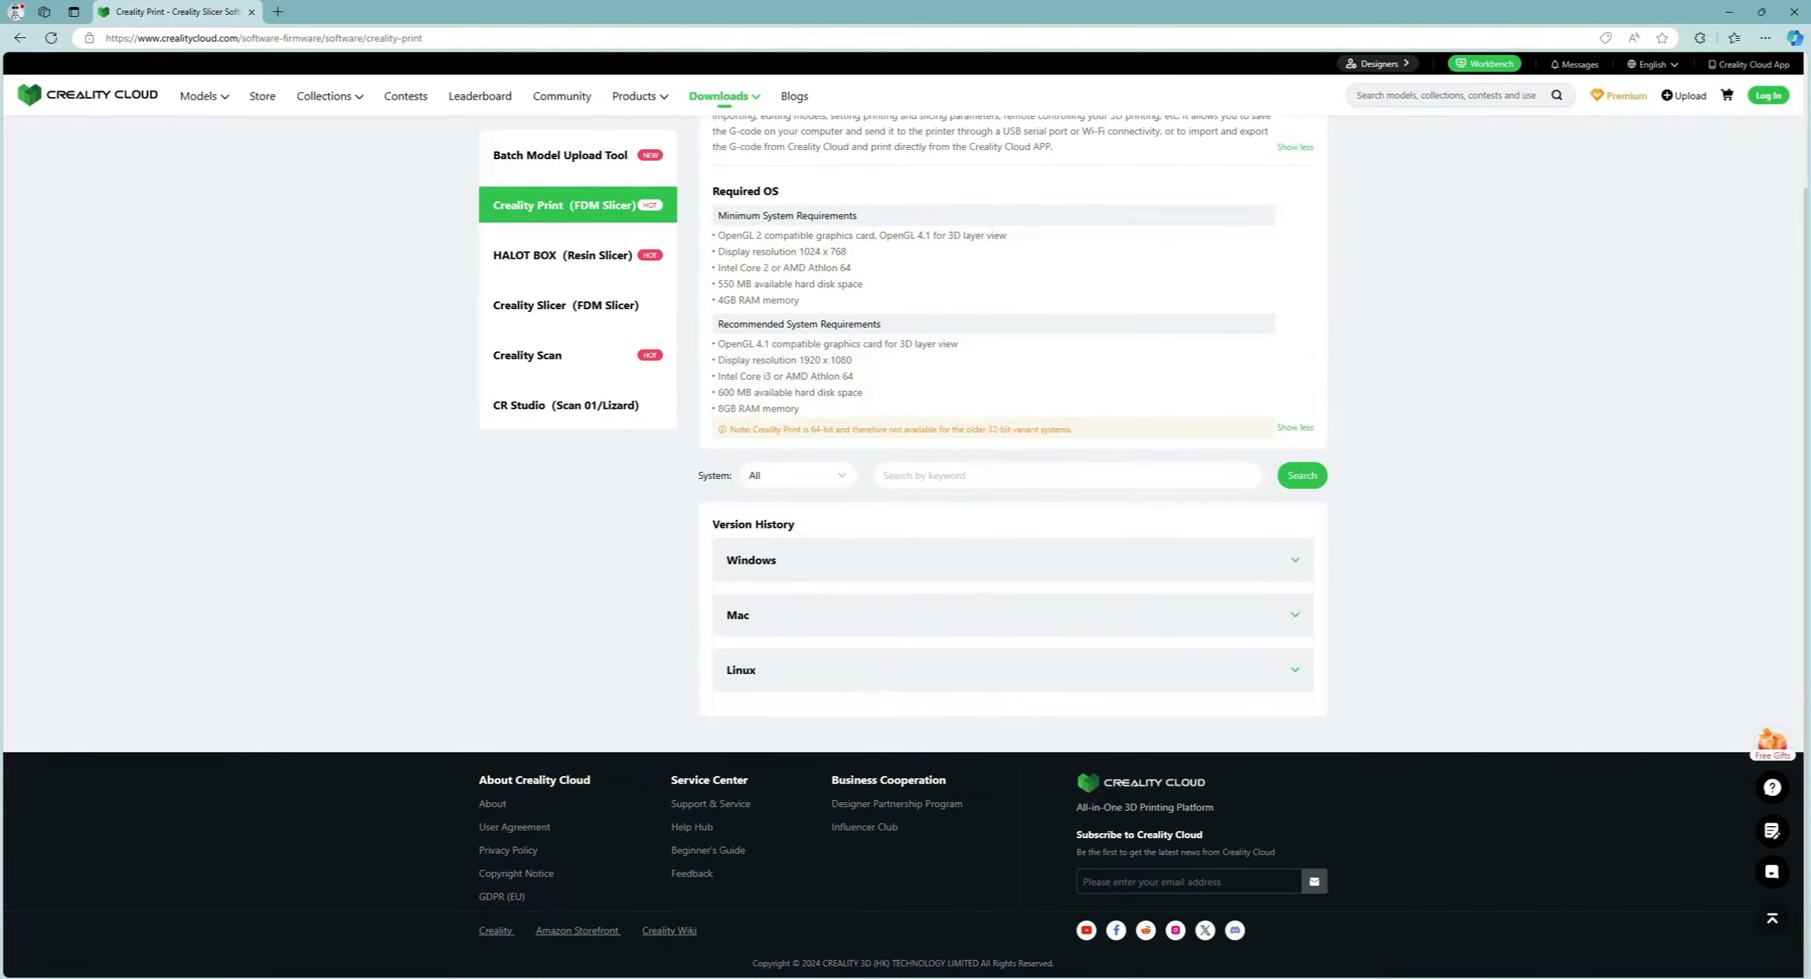
left_click(1295, 615)
scroll(1295, 615, "down", 3)
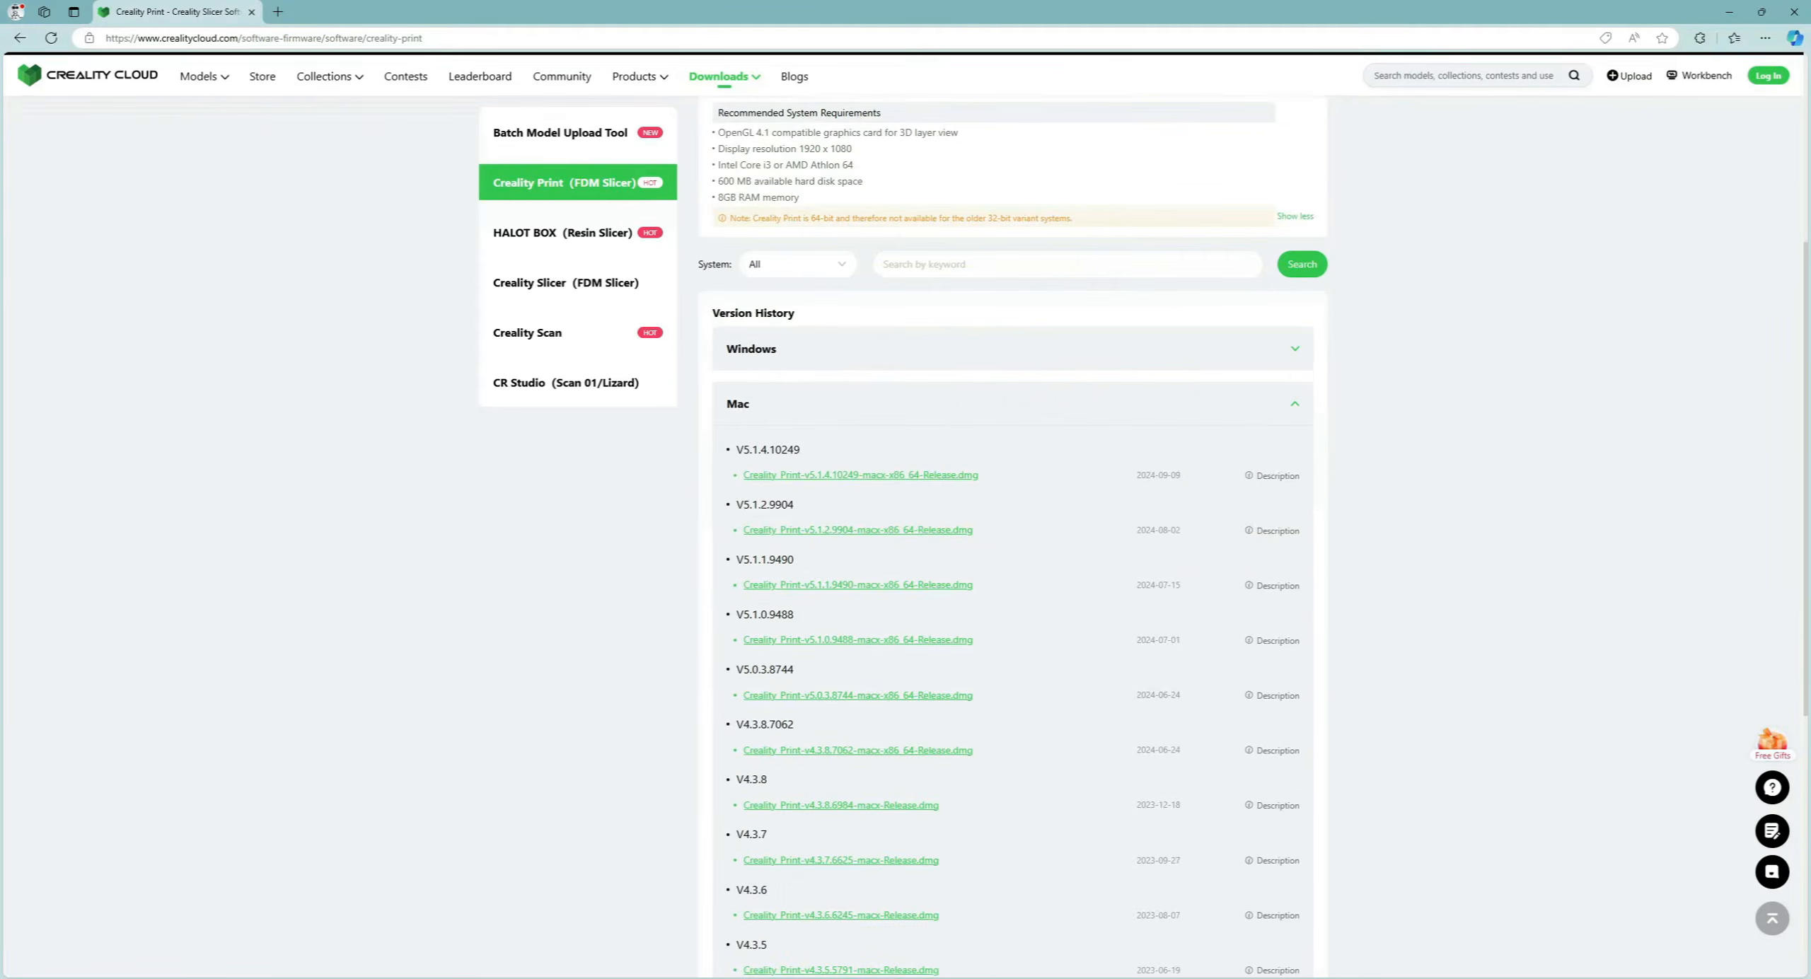
left_click(1295, 402)
left_click(1295, 669)
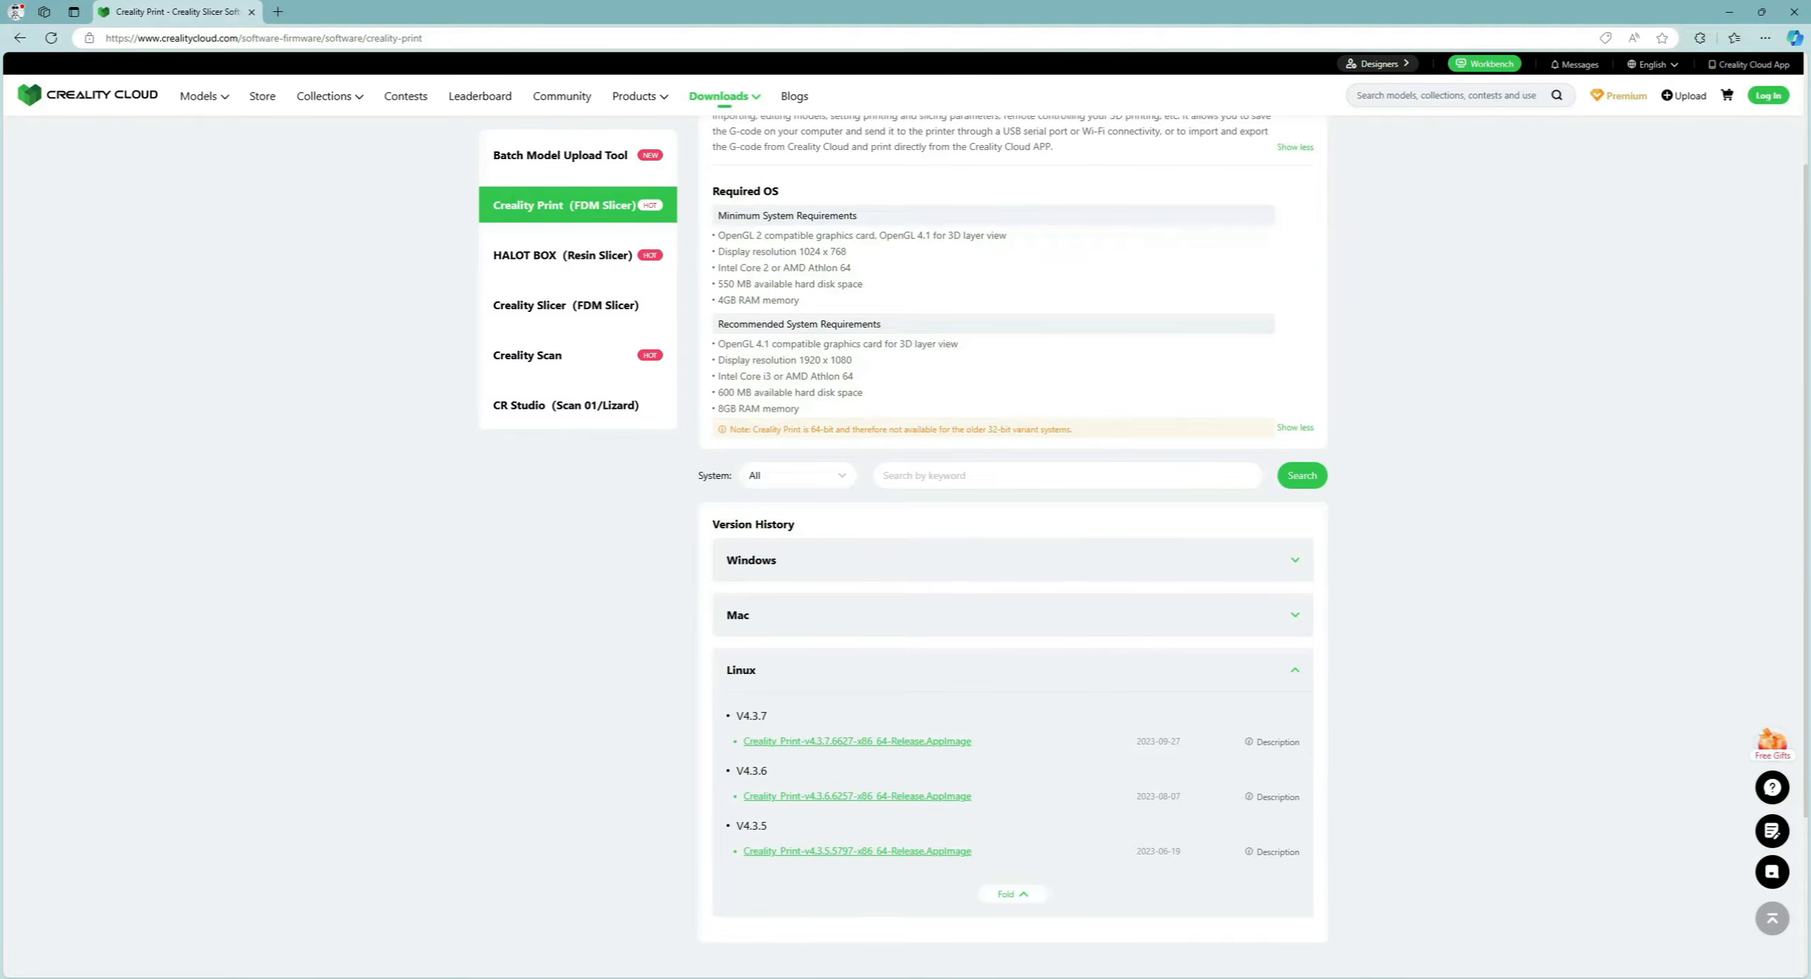
left_click(1294, 614)
left_click(1295, 560)
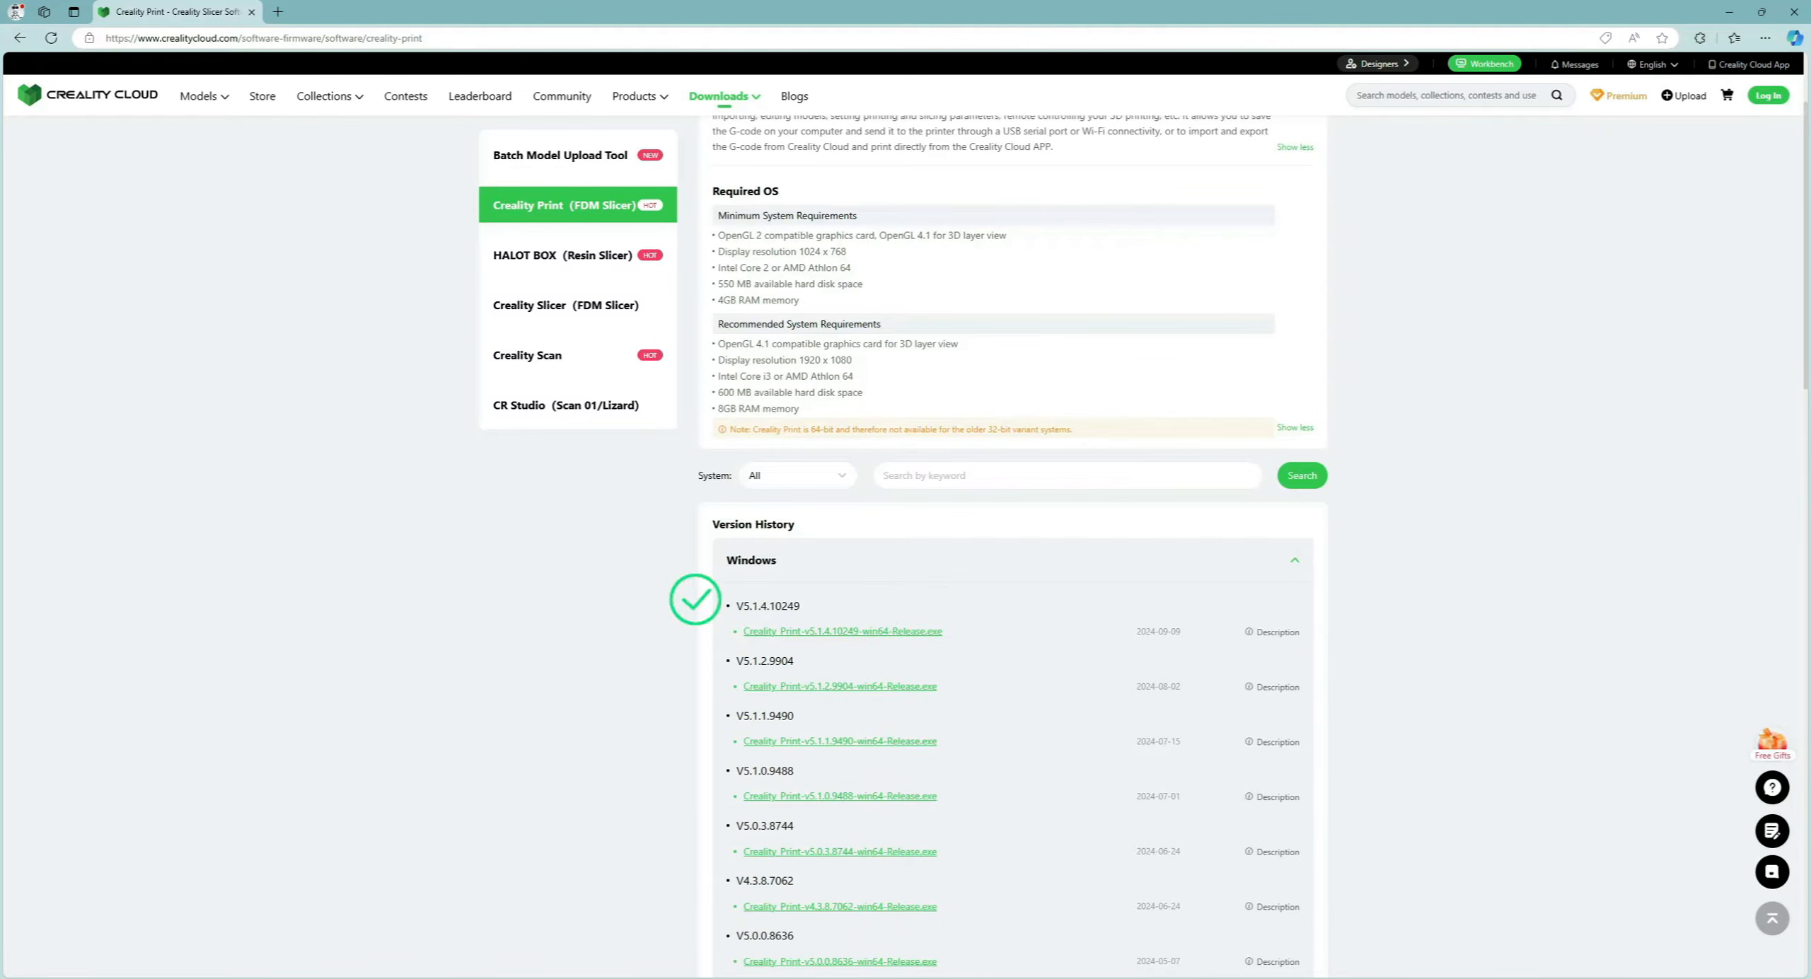
left_click(1295, 560)
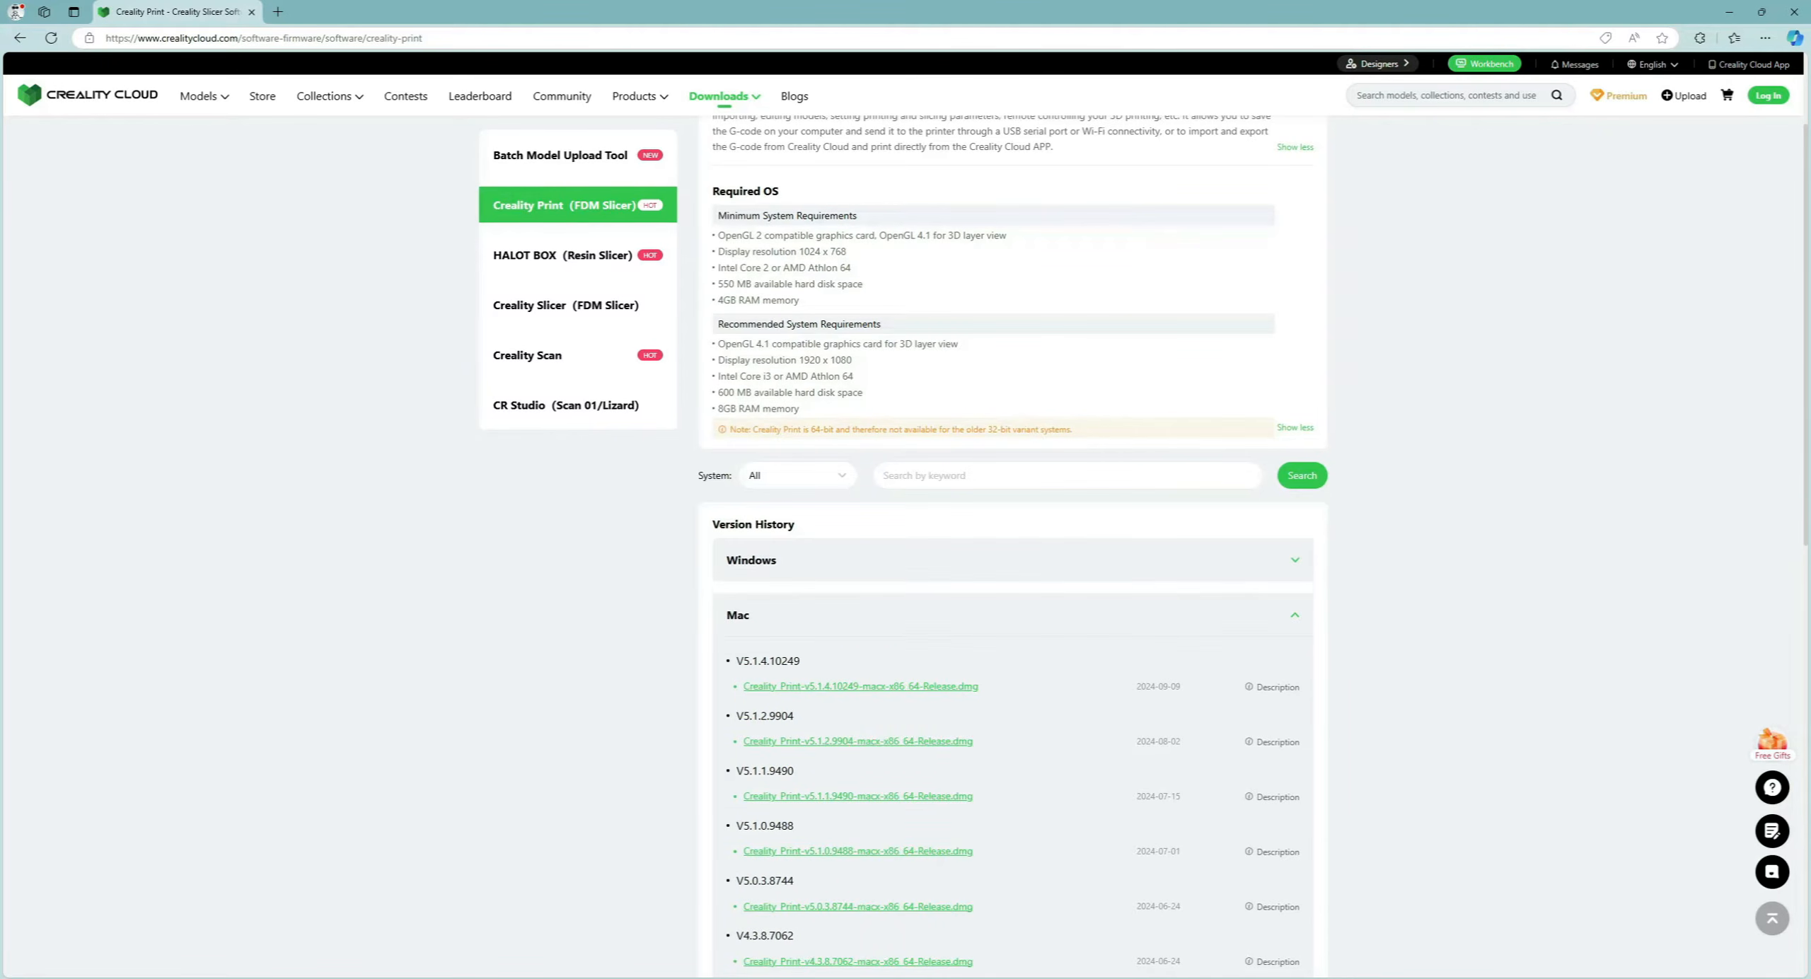
left_click(1295, 615)
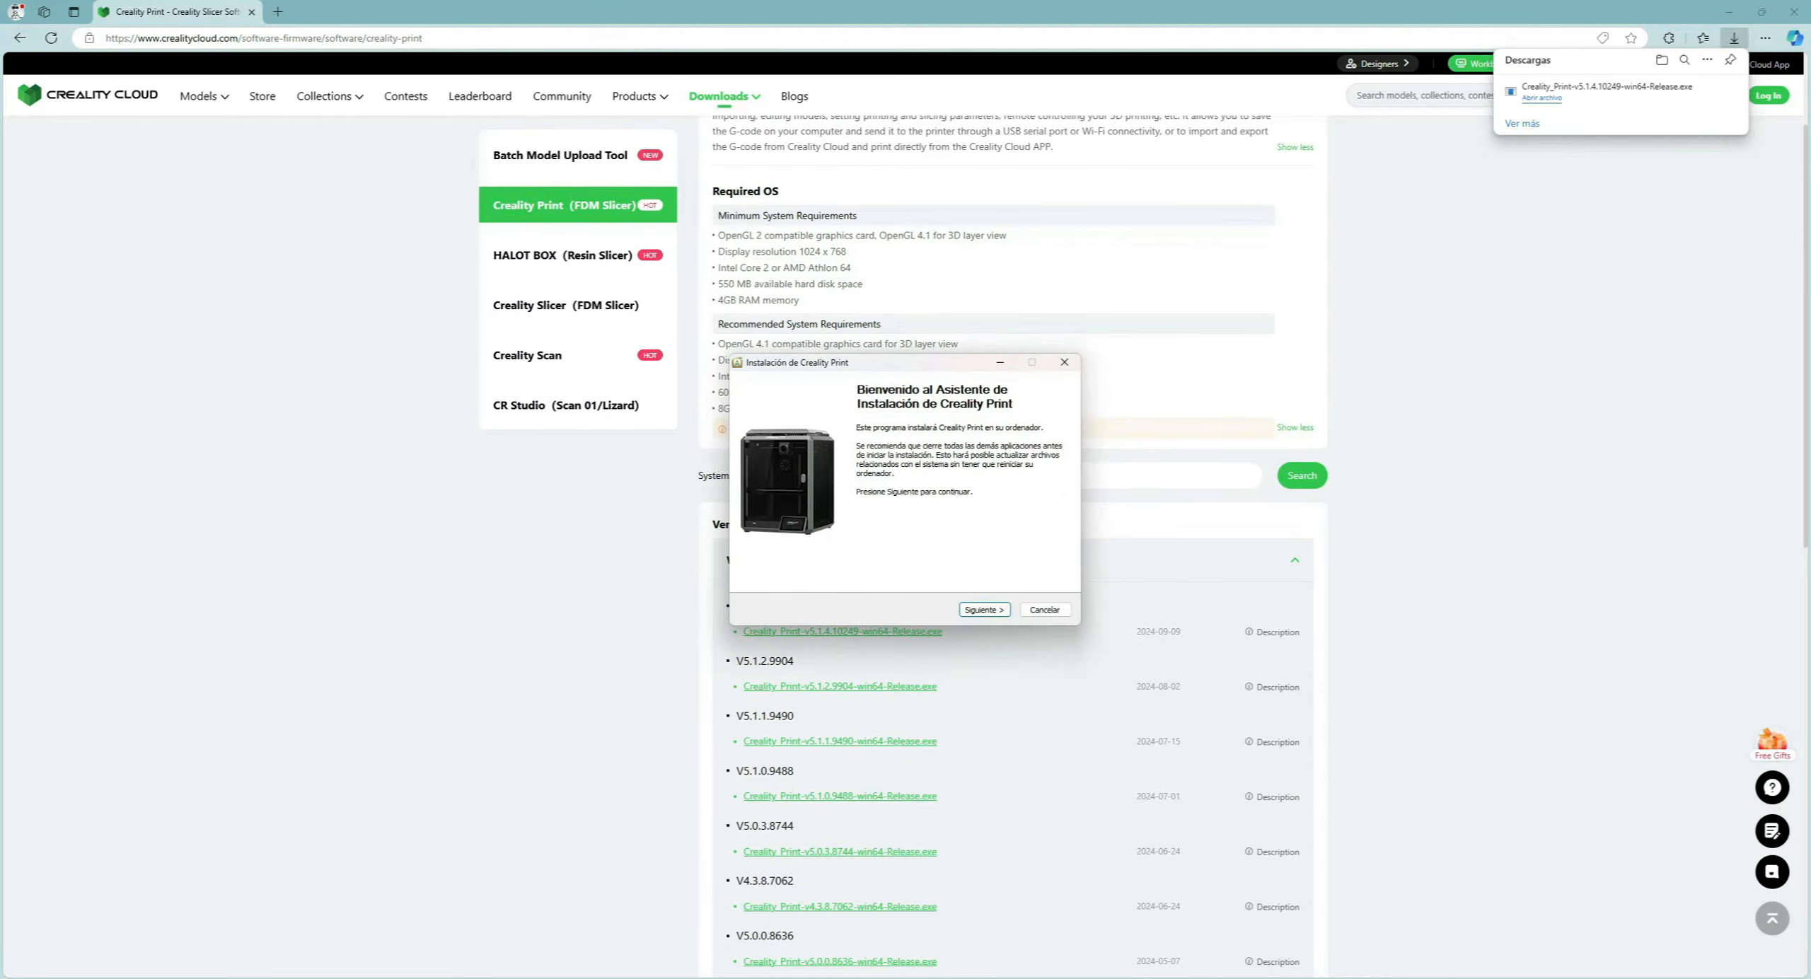
Accept the installer's welcome and licence and keep the default destination folder.
key("Return")
key("Return")
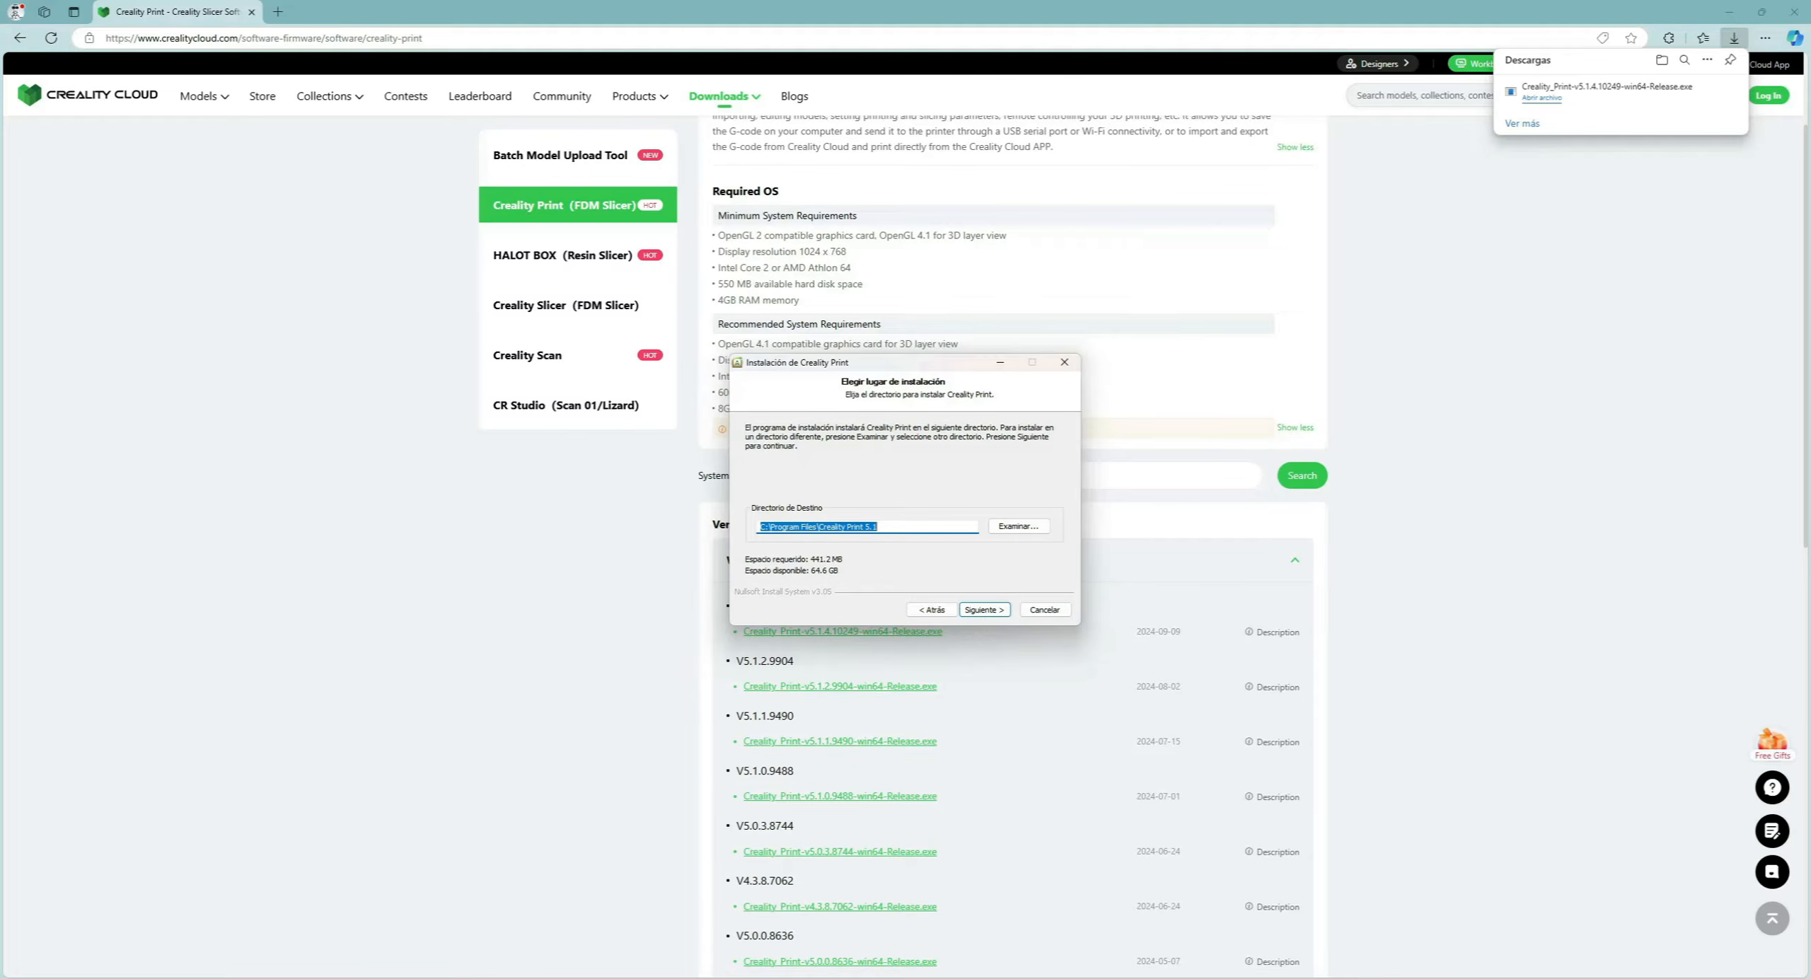
key("Return")
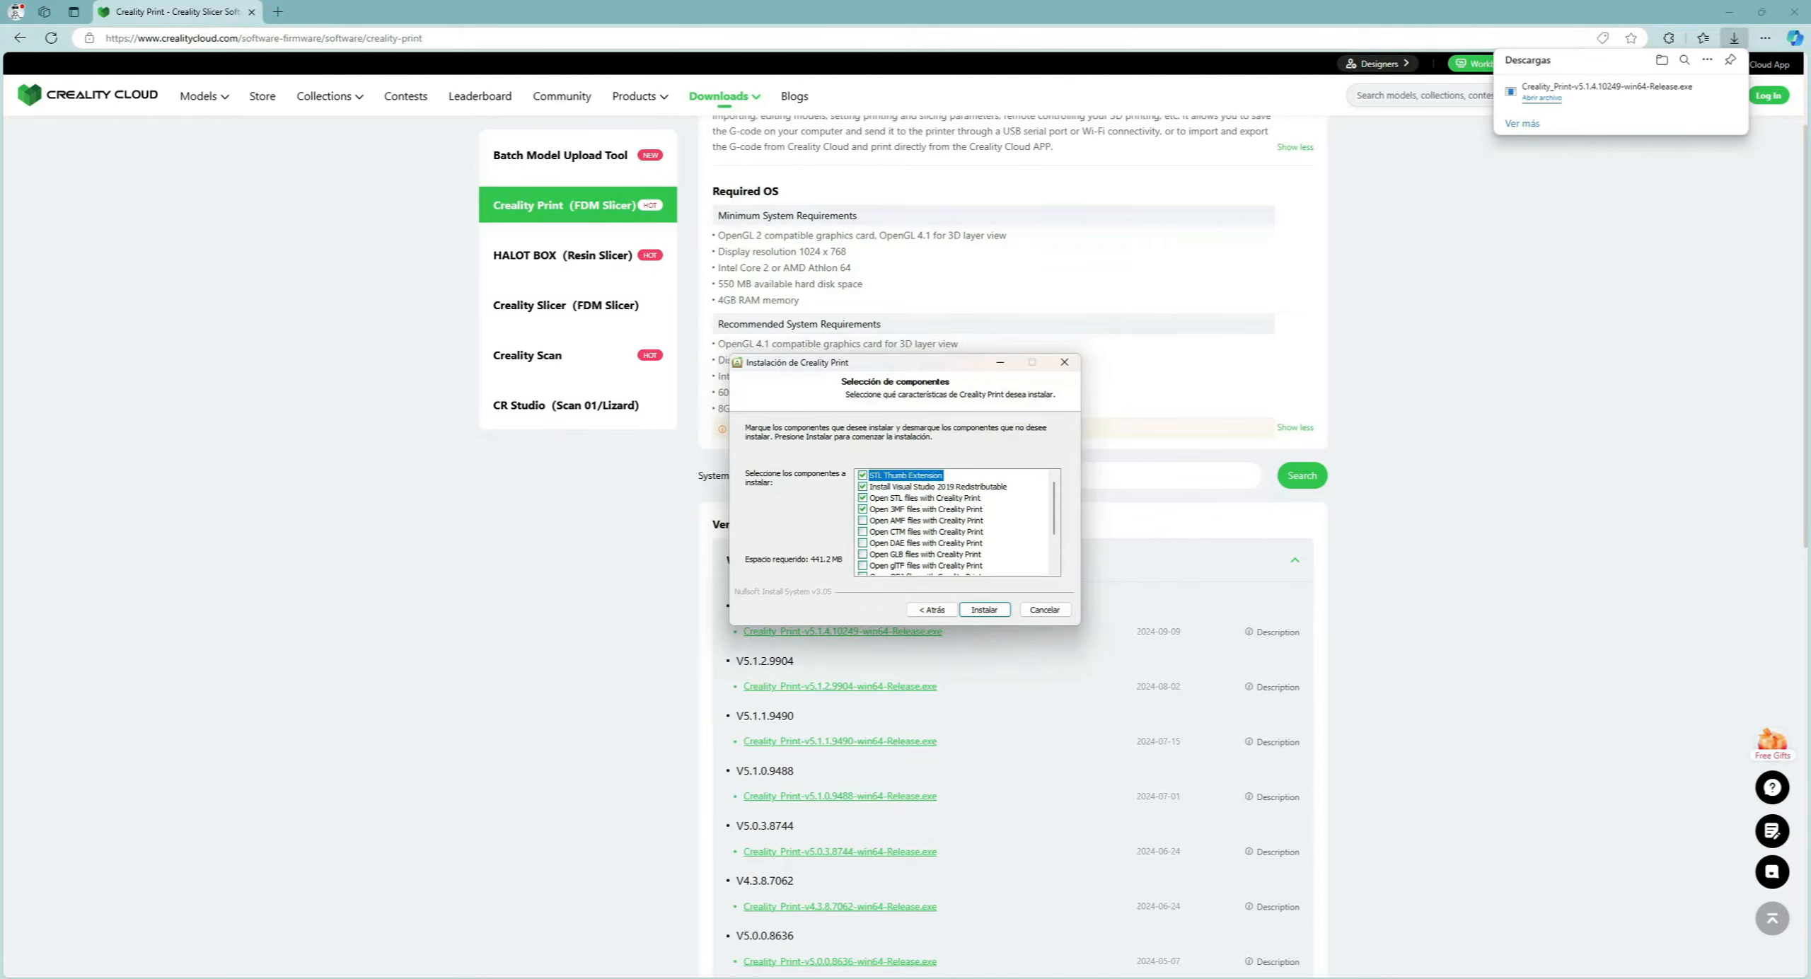
Select the GCODE file association and untick 'Open 3MF files with Creality Print'.
scroll(955, 523, "down", 2)
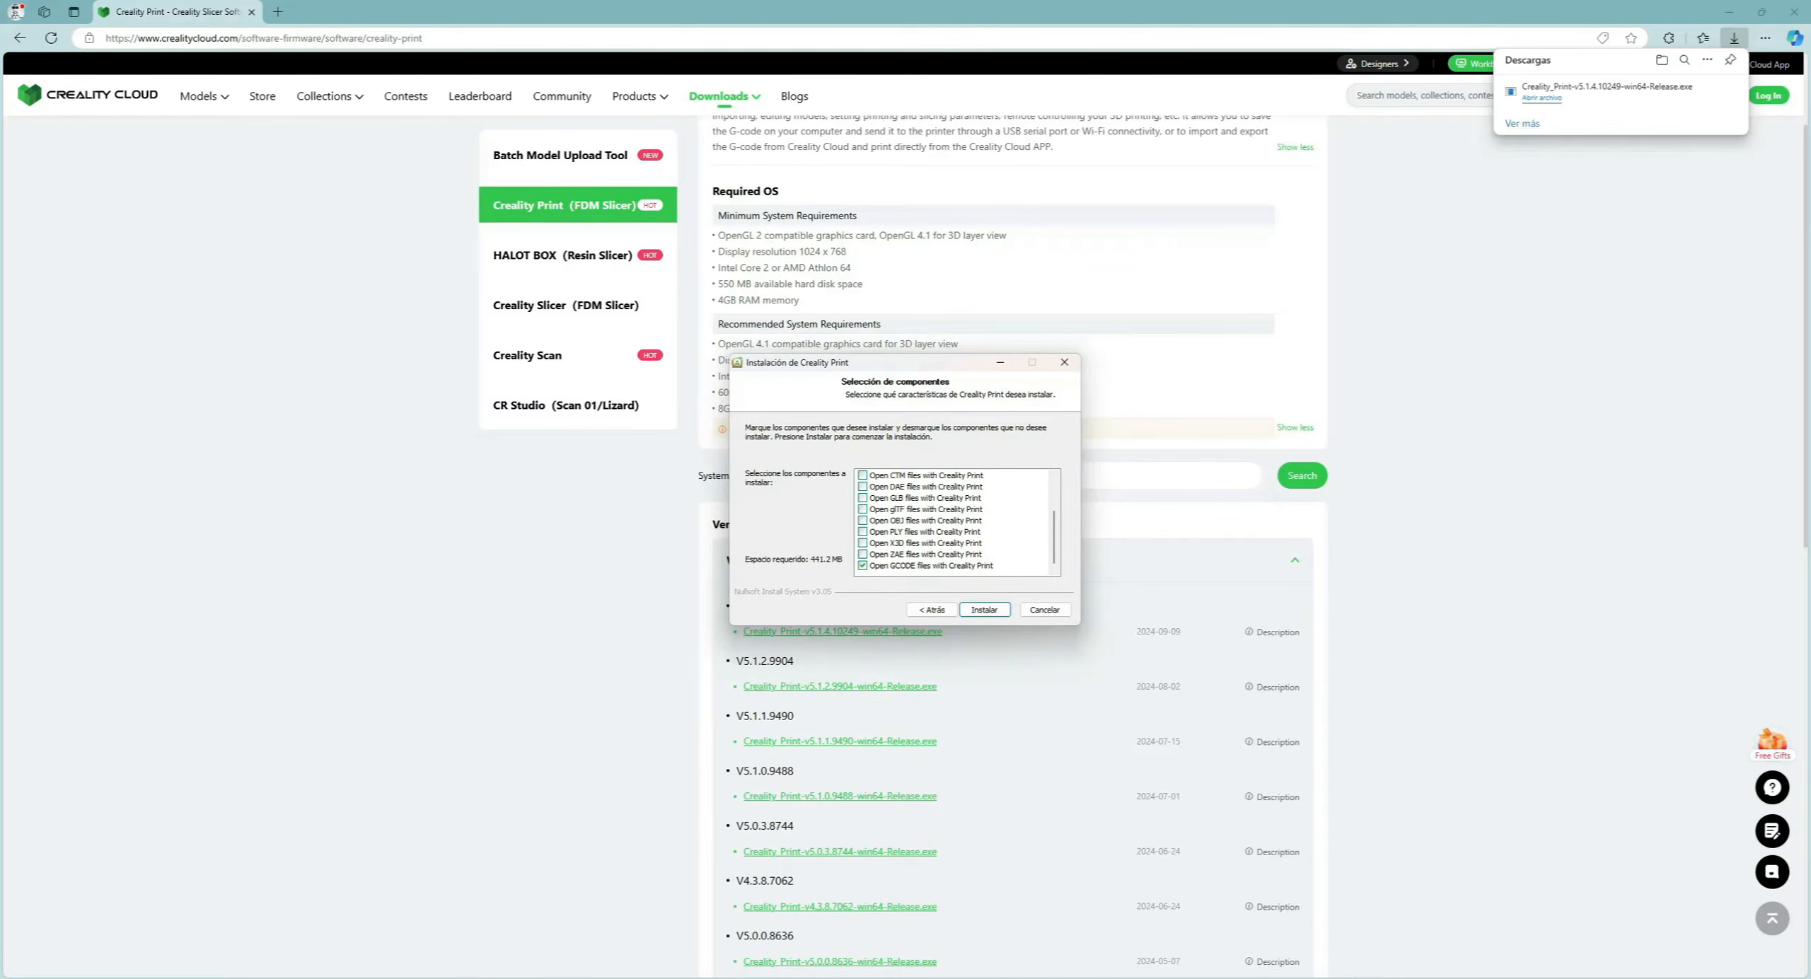
scroll(955, 524, "up", 2)
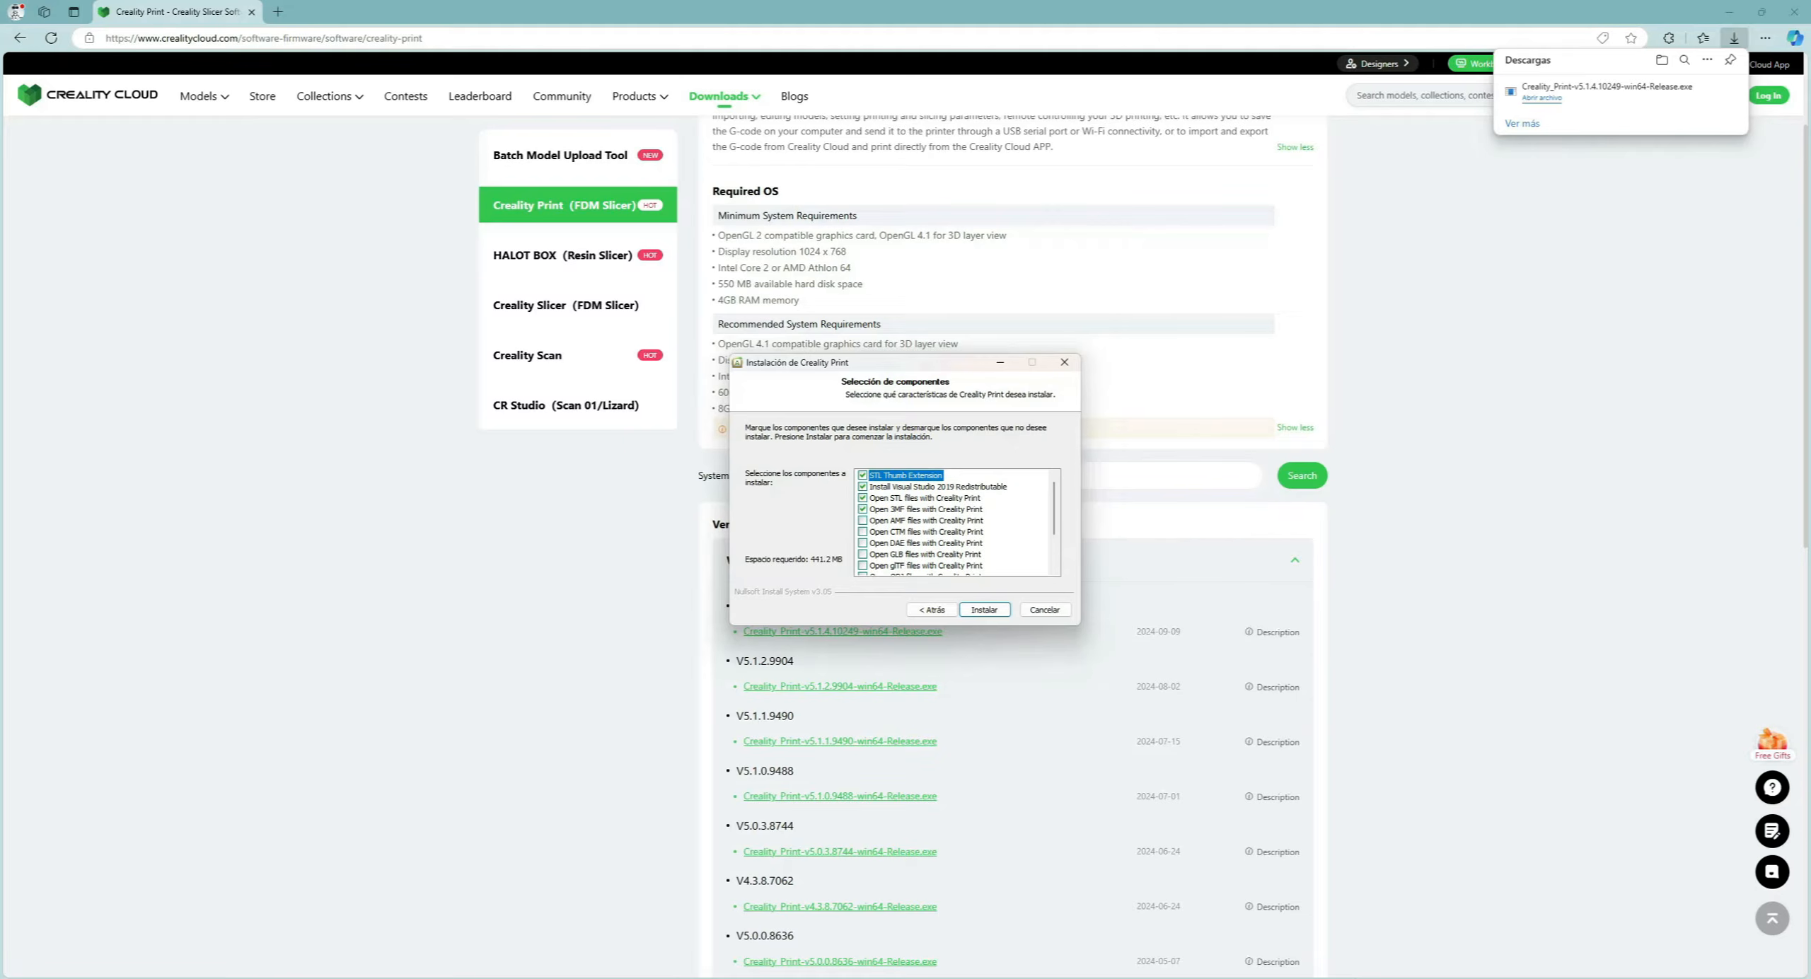
scroll(955, 524, "down", 2)
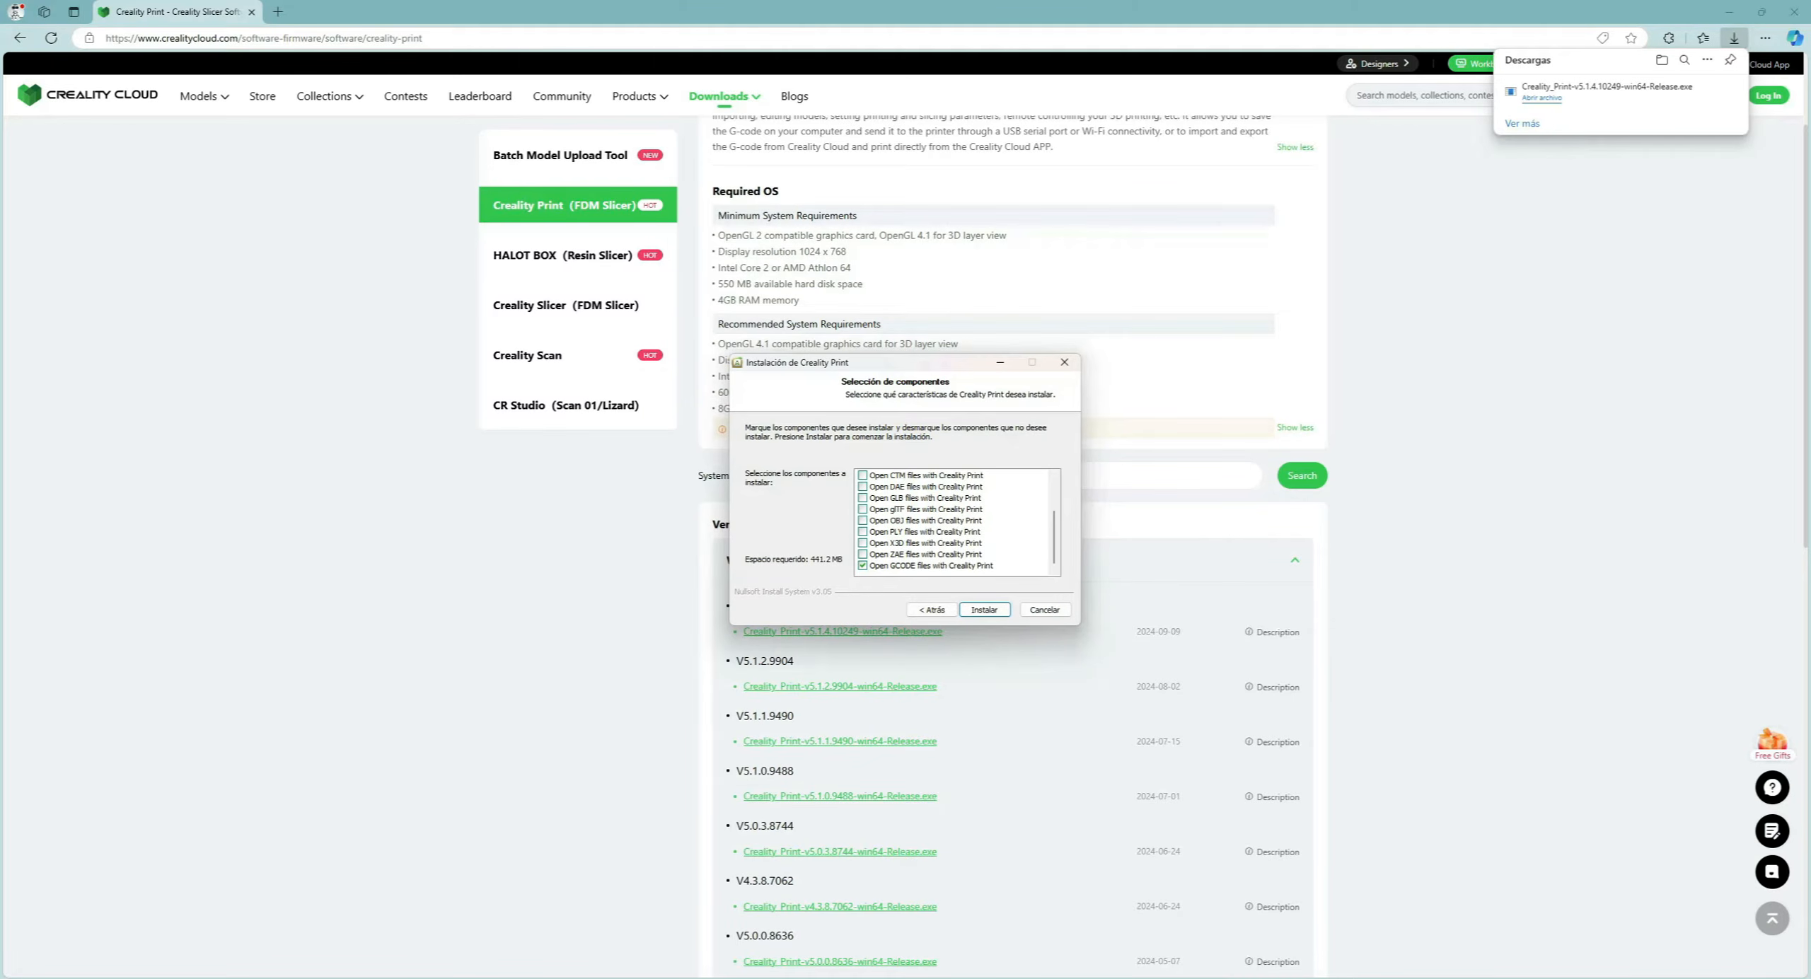
scroll(955, 523, "up", 2)
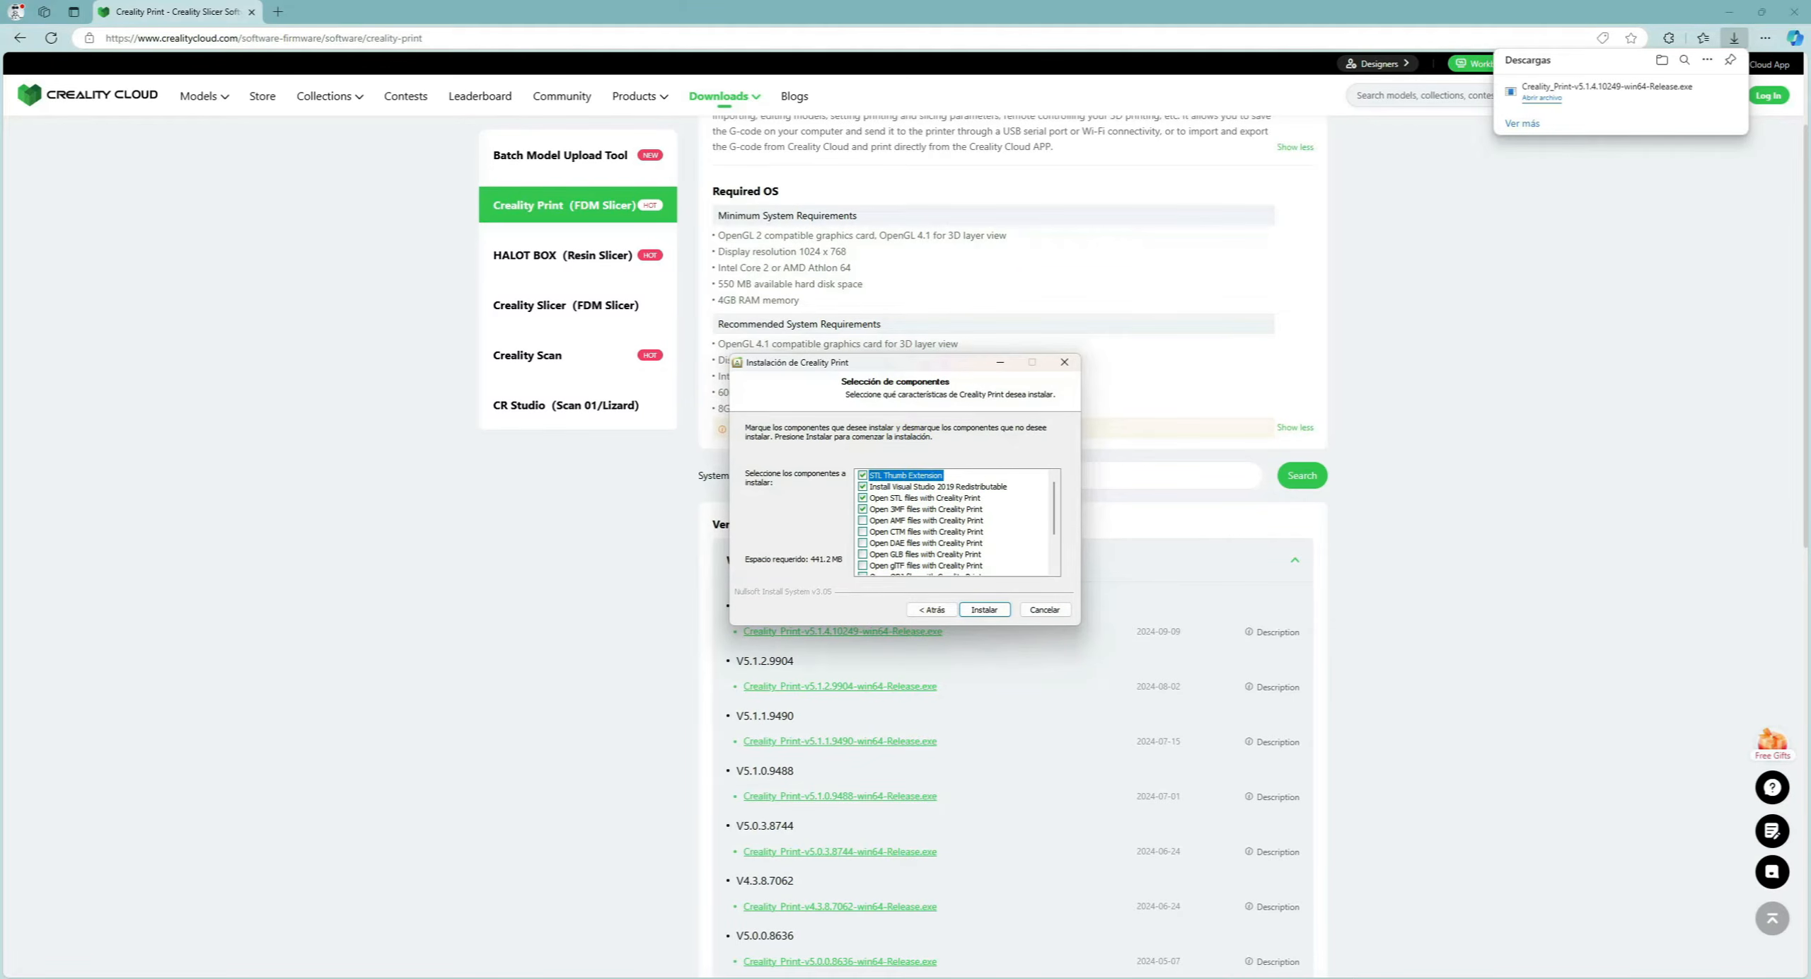
scroll(955, 523, "down", 2)
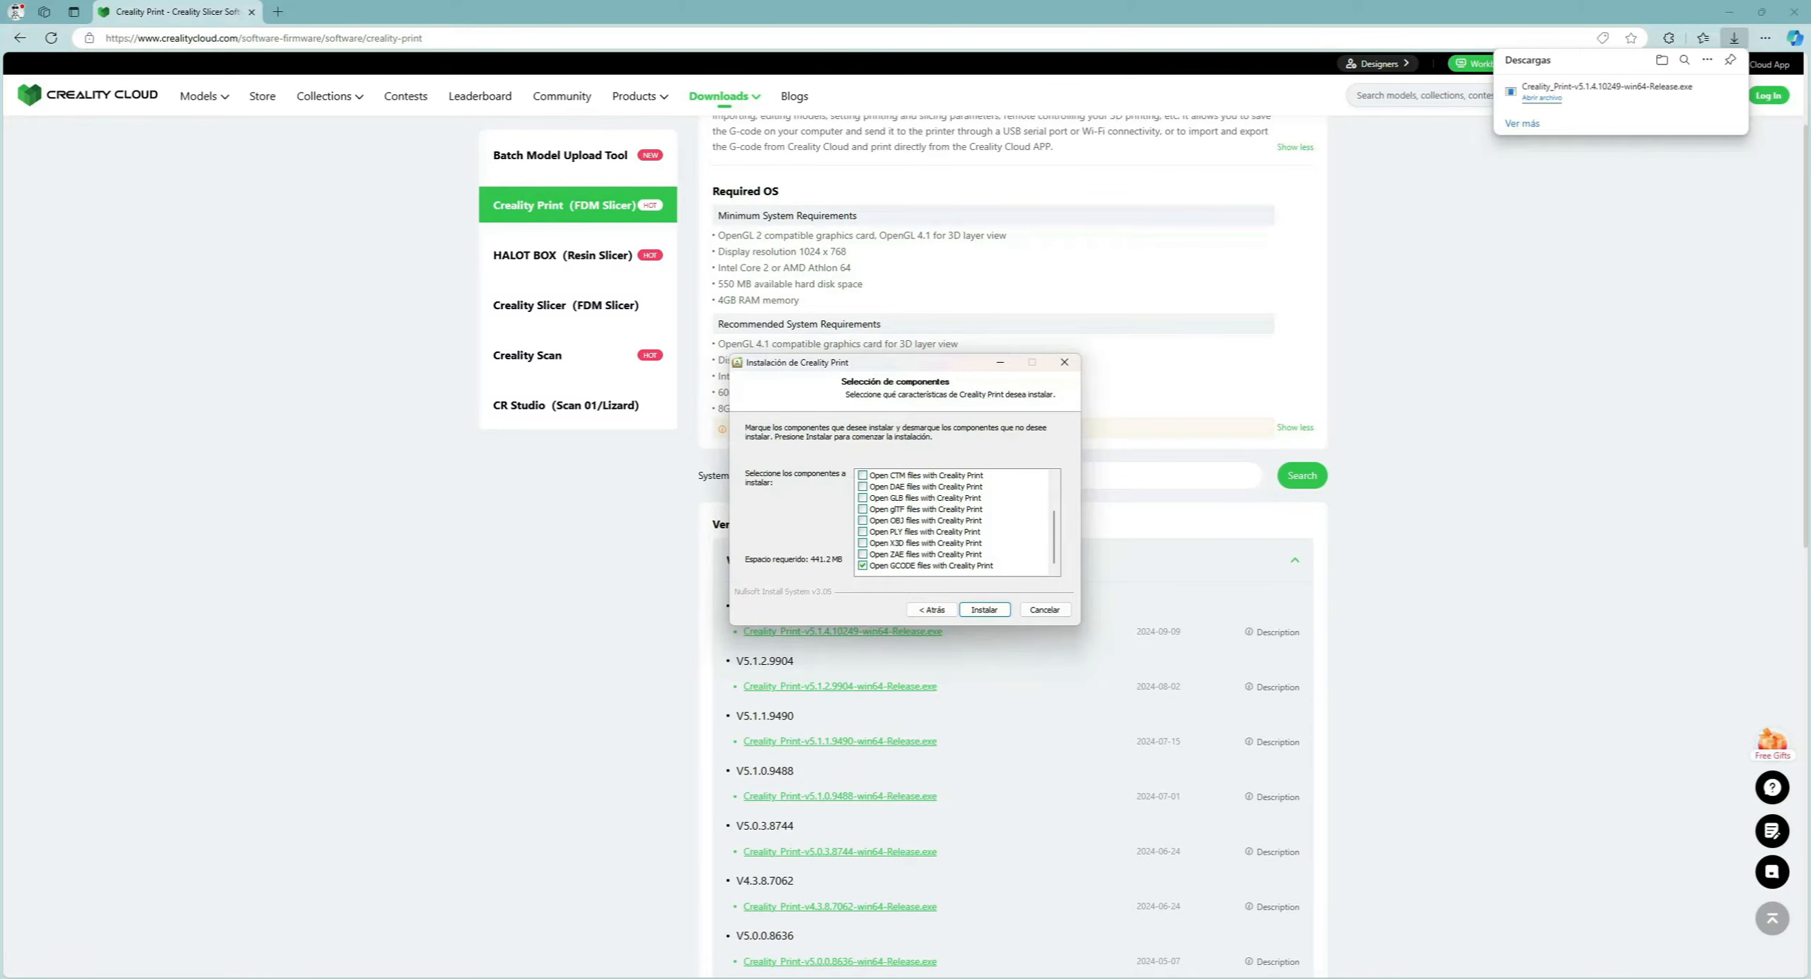
left_click(932, 565)
scroll(931, 566, "up", 2)
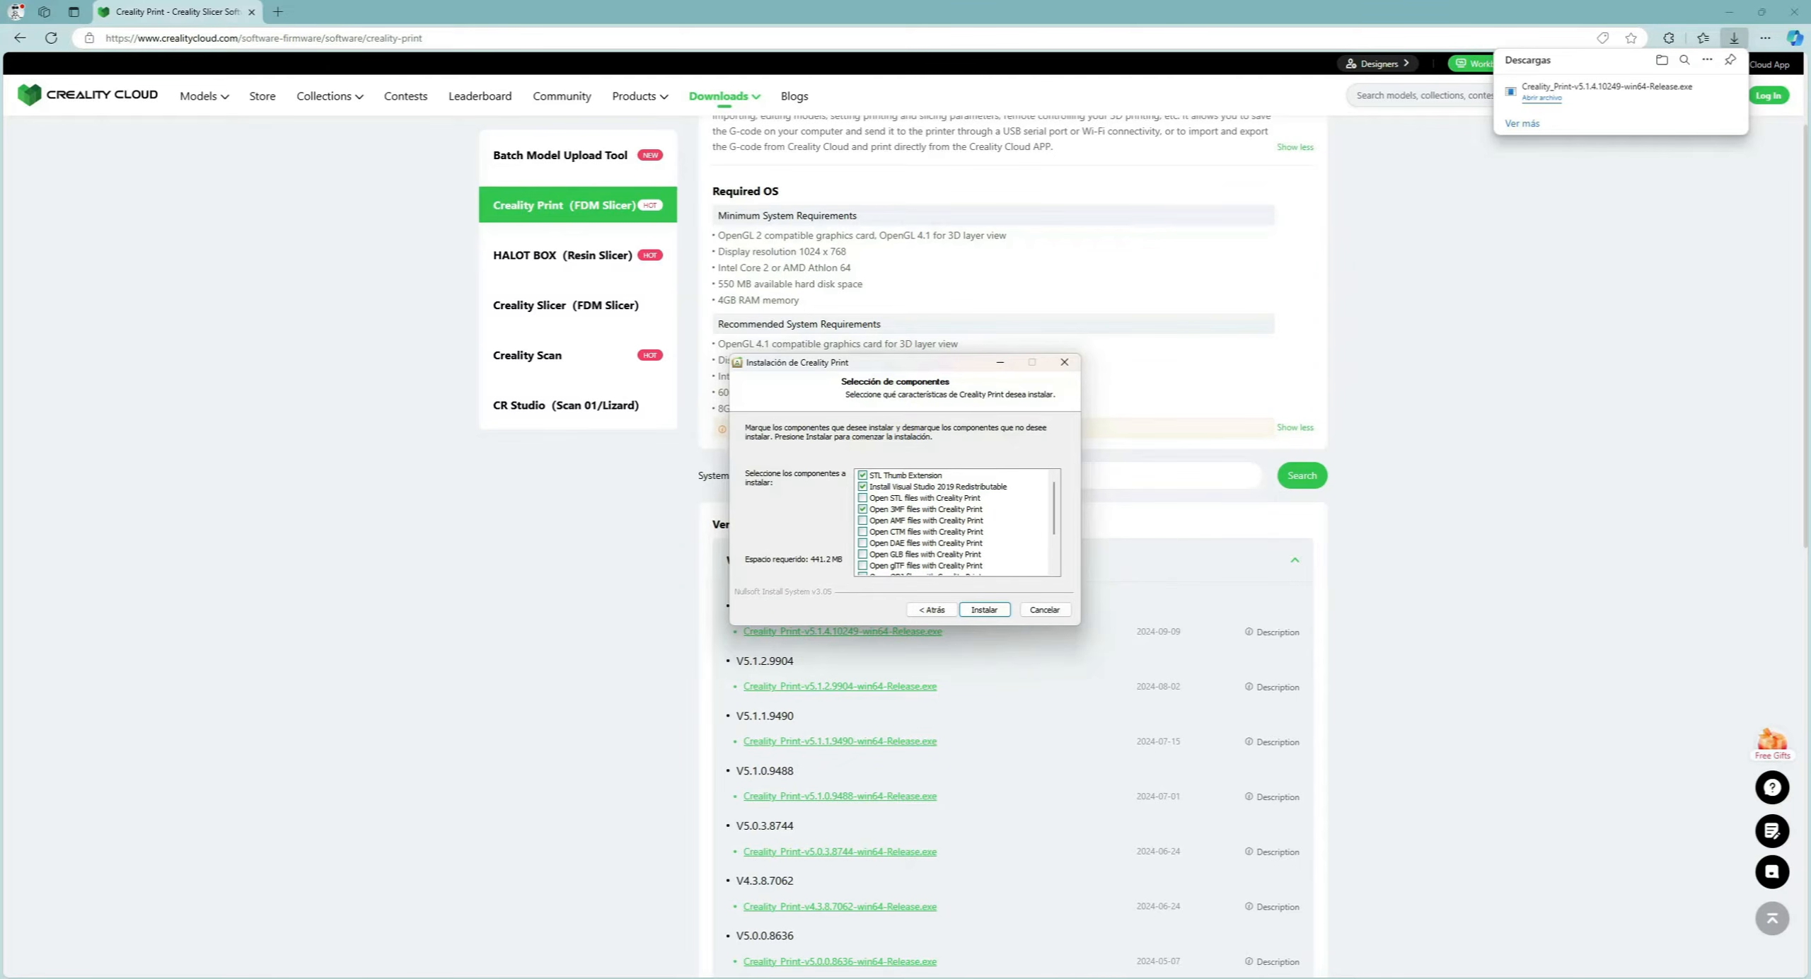
left_click(863, 509)
scroll(952, 523, "down", 2)
scroll(952, 524, "up", 2)
Install the chosen components and finish with 'Ejecutar Creality Print' ticked to launch it.
left_click(985, 610)
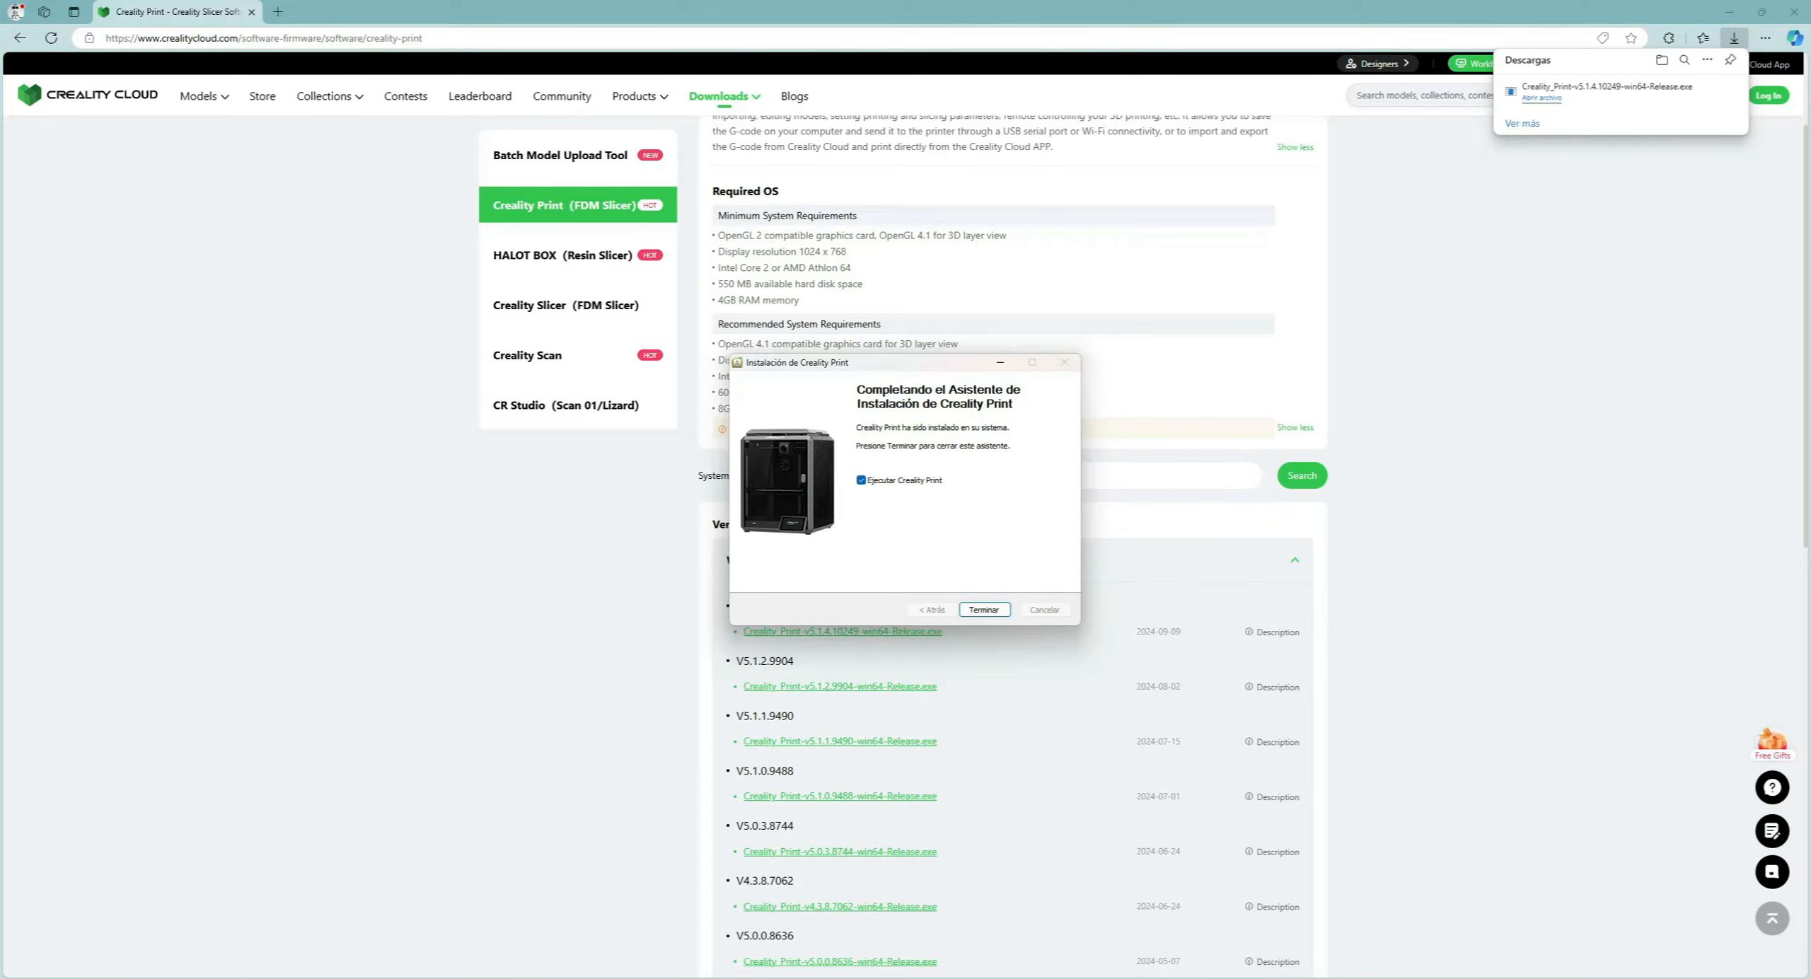
key("Return")
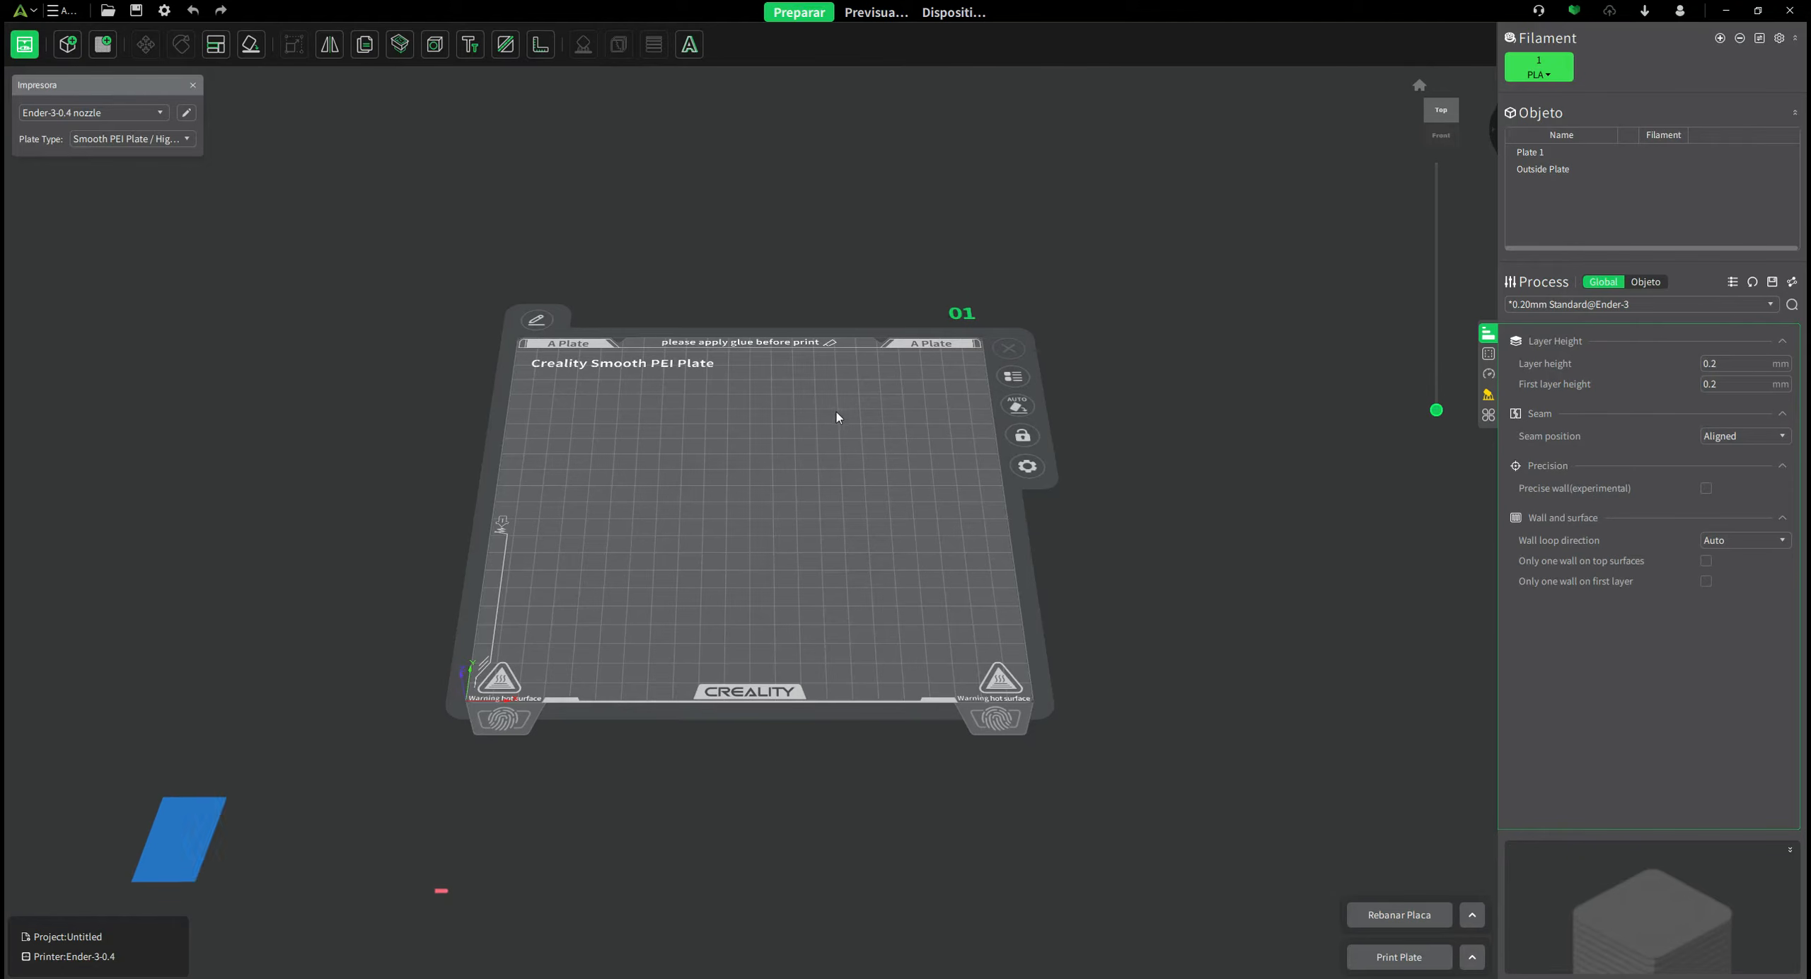
left_click_drag(812, 610, 859, 594, "shift")
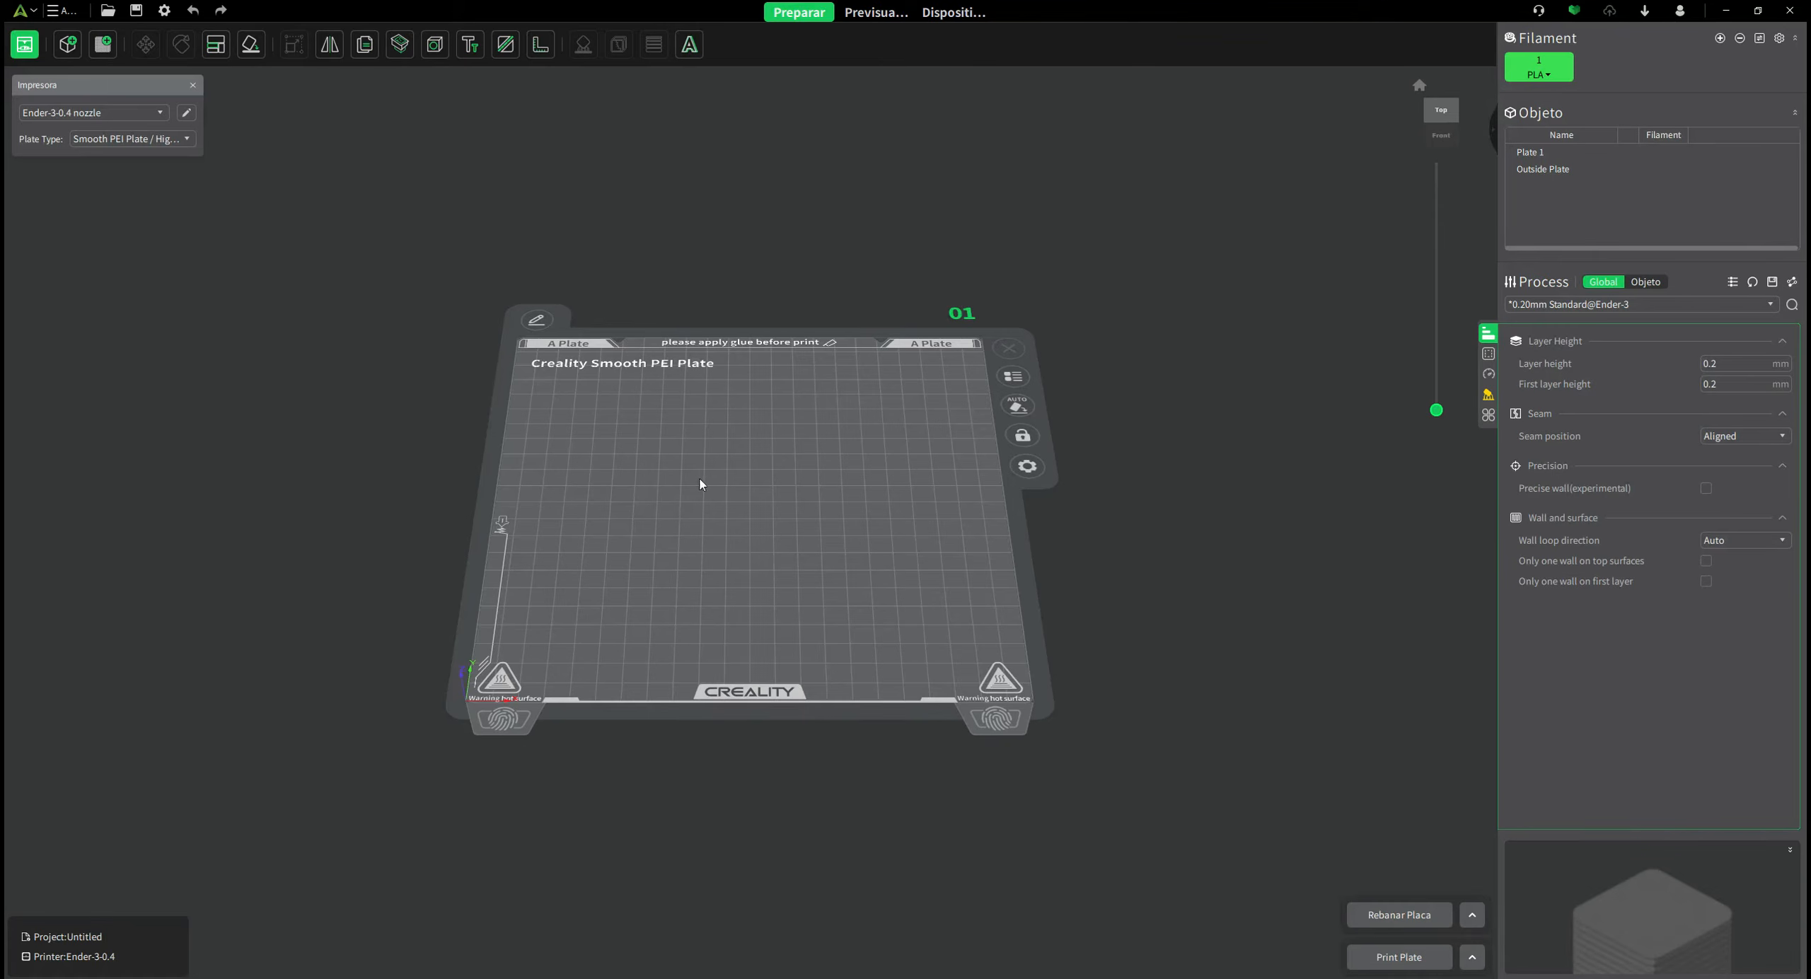
mouse_move(703, 643)
left_mouse_down()
mouse_move(724, 615)
mouse_move(720, 692)
mouse_move(695, 691)
mouse_move(691, 665)
mouse_move(717, 667)
left_mouse_up()
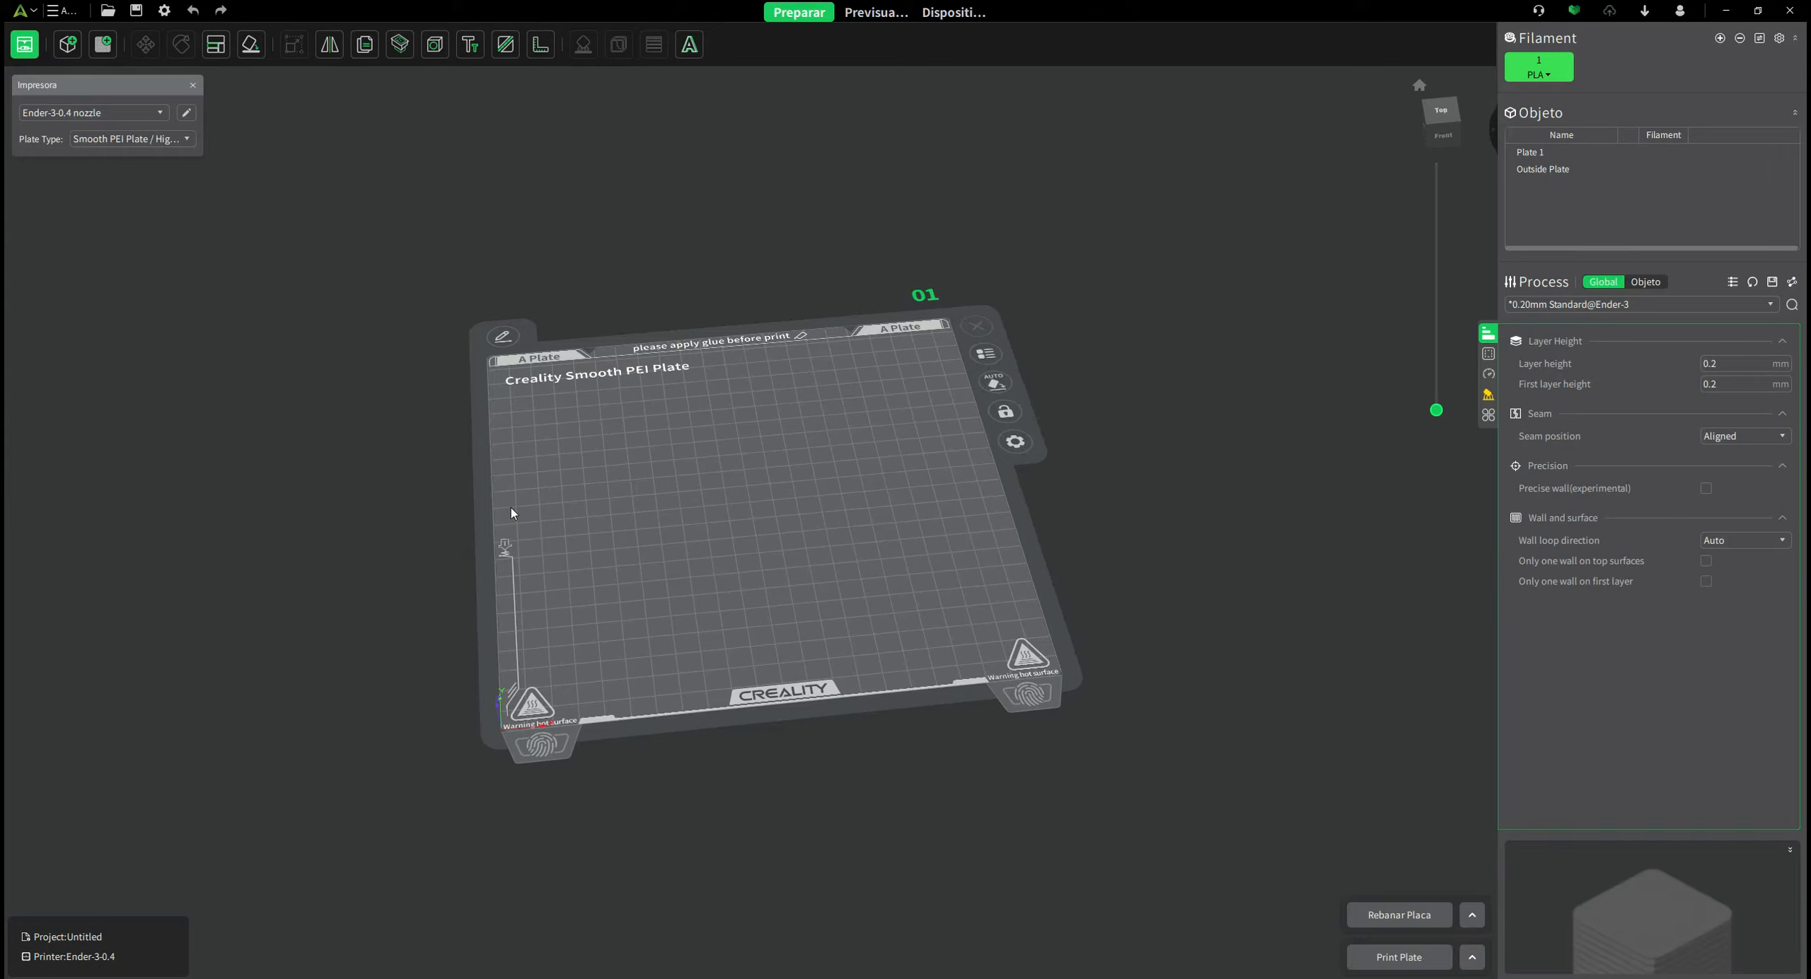
mouse_move(68, 91)
left_mouse_down()
mouse_move(157, 92)
mouse_move(73, 93)
left_mouse_up()
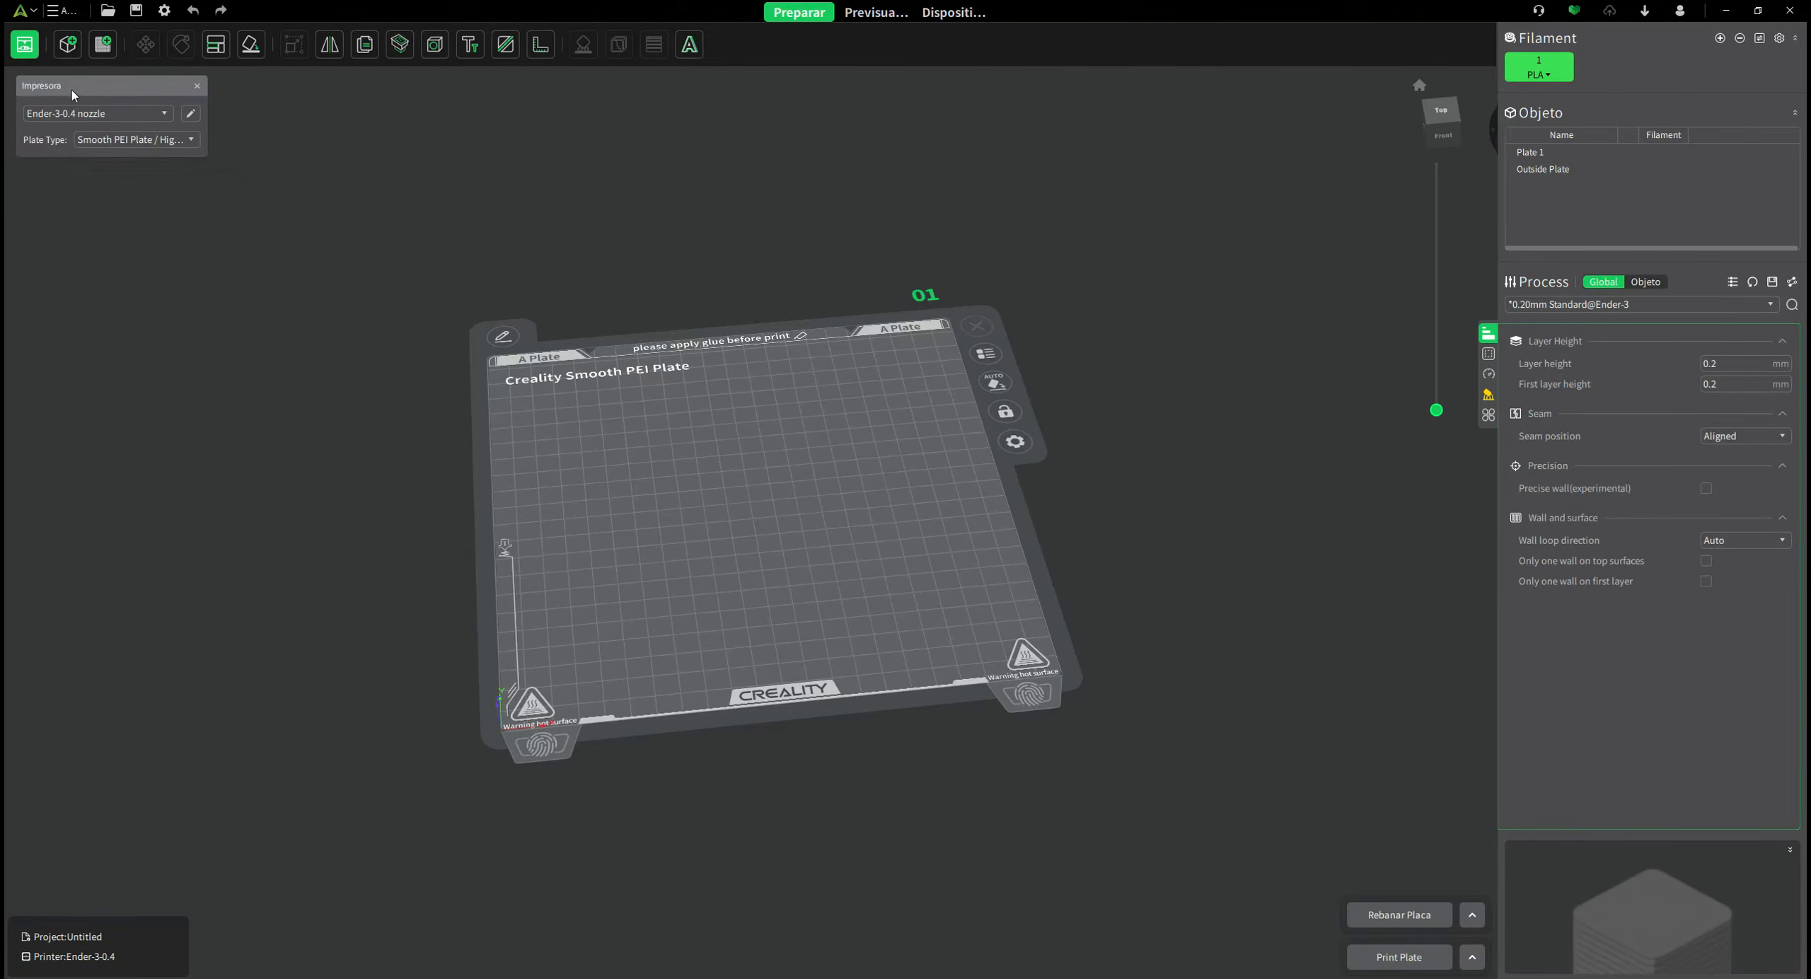
left_click(160, 113)
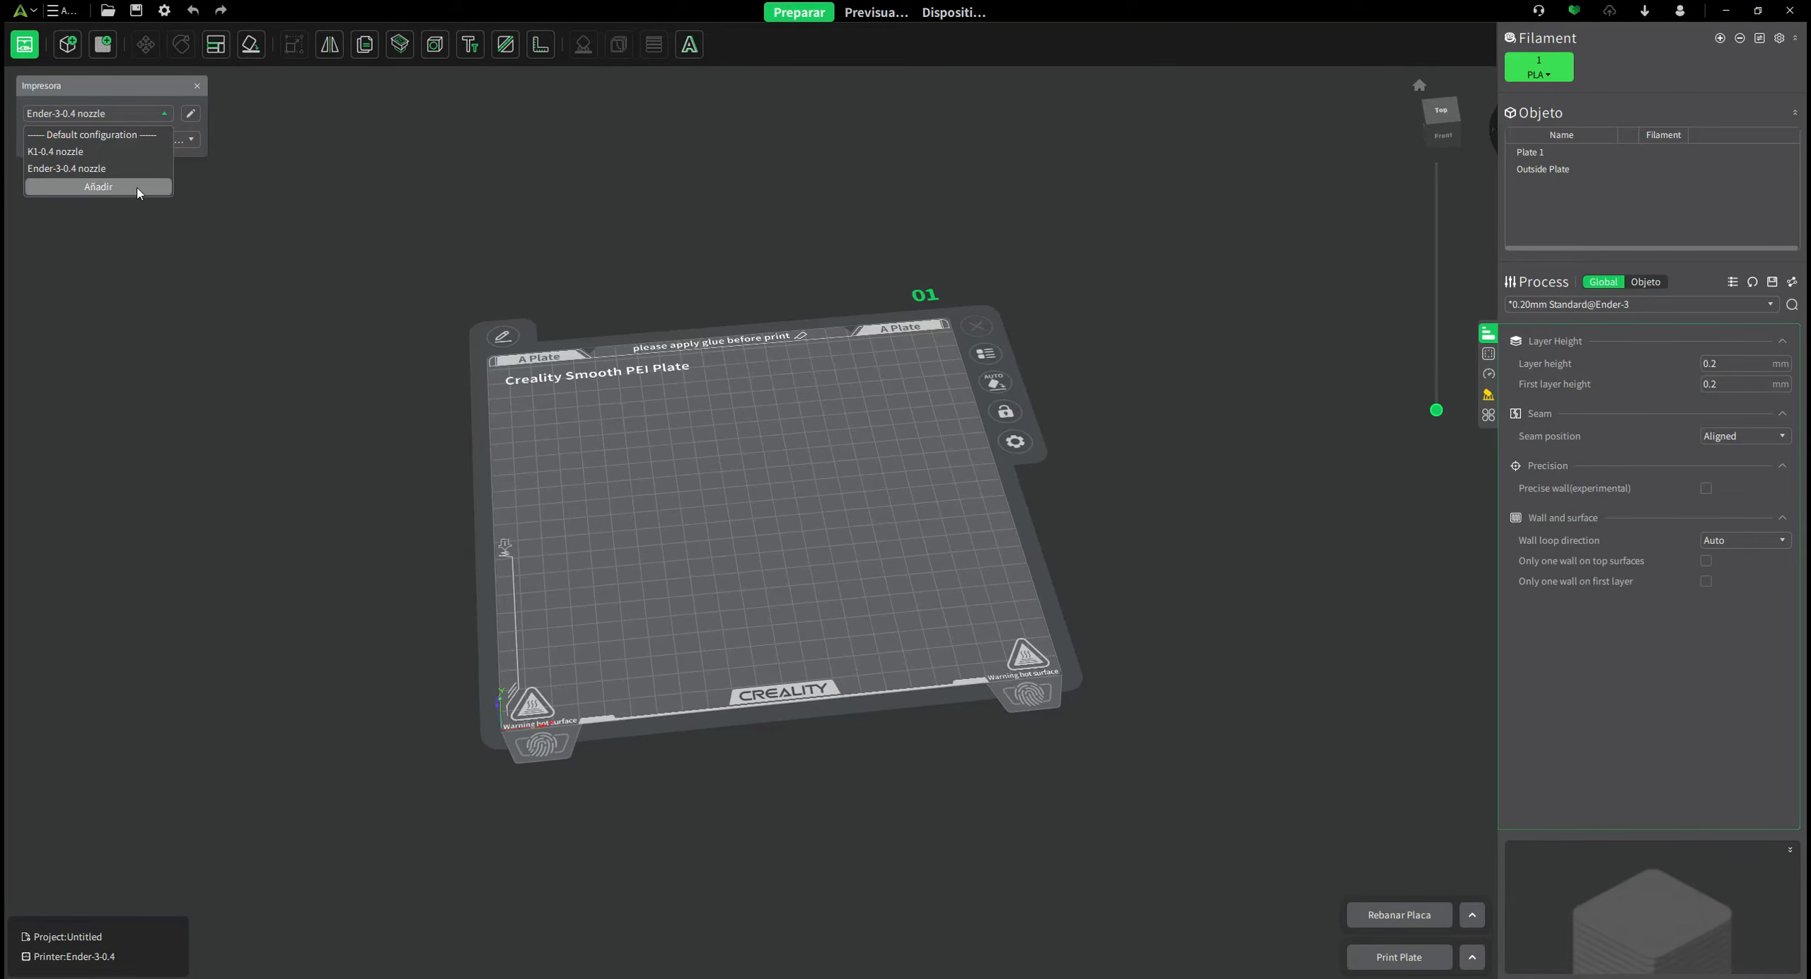
left_click(204, 174)
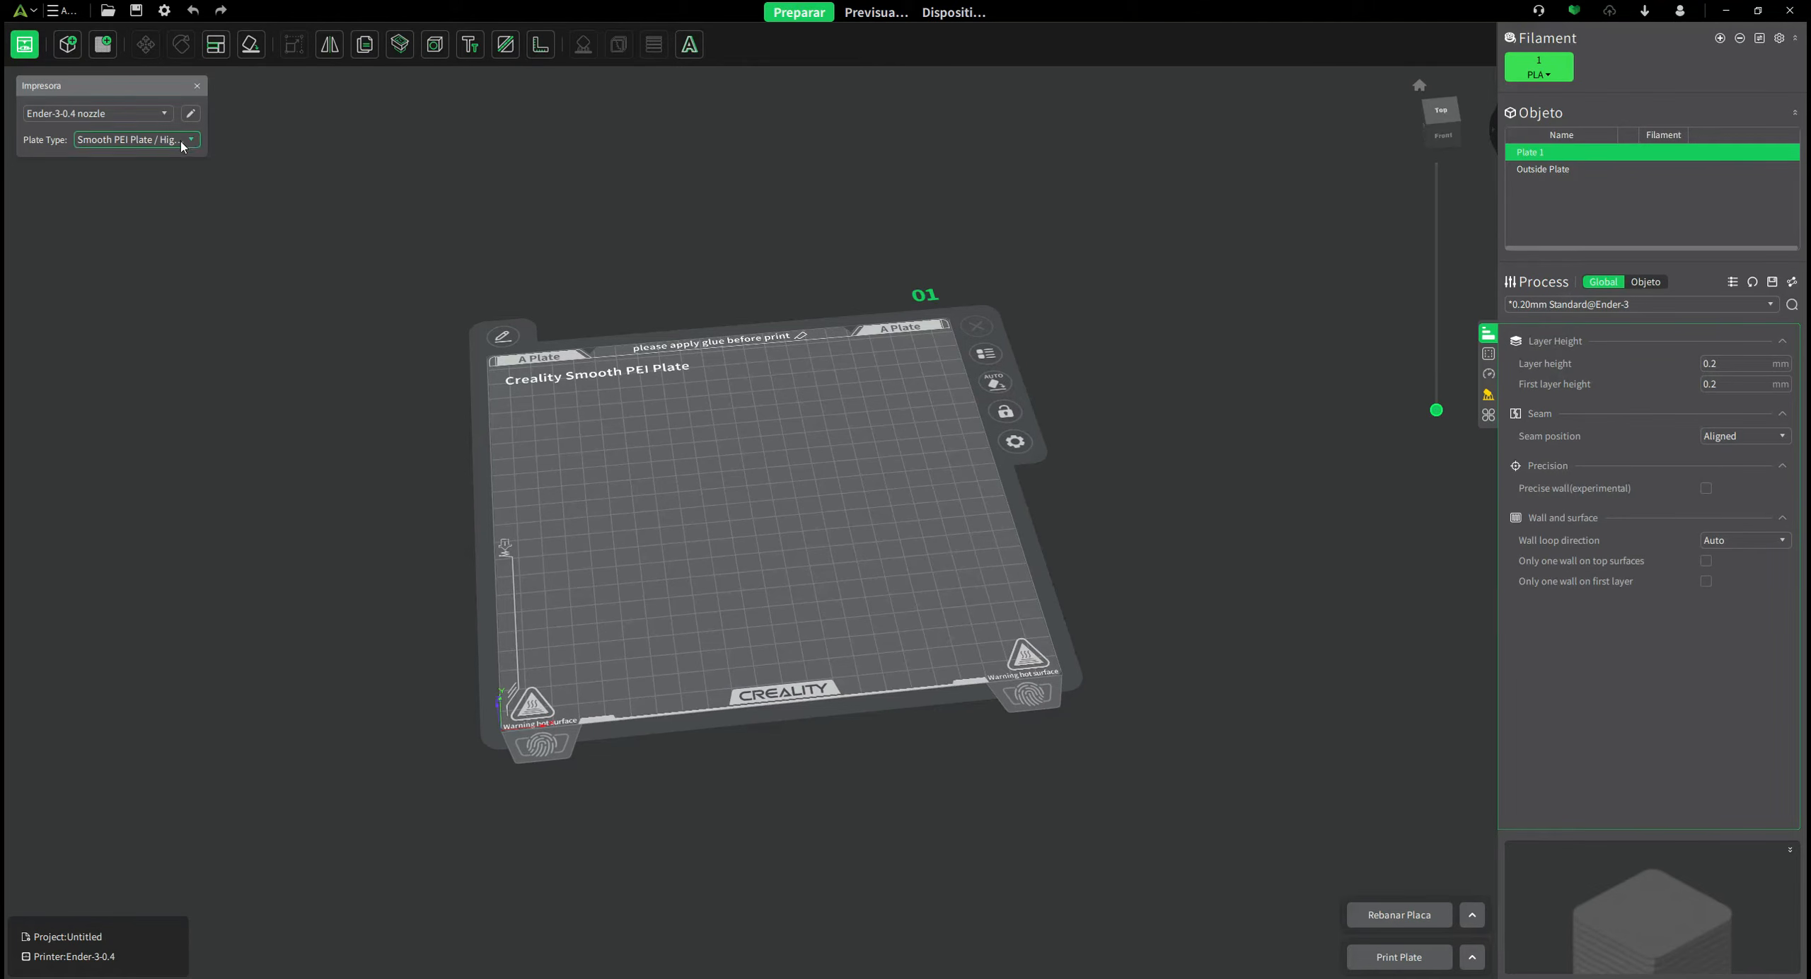
Keep the plate type as Smooth PEI Plate and show the process Strength settings.
left_click(189, 141)
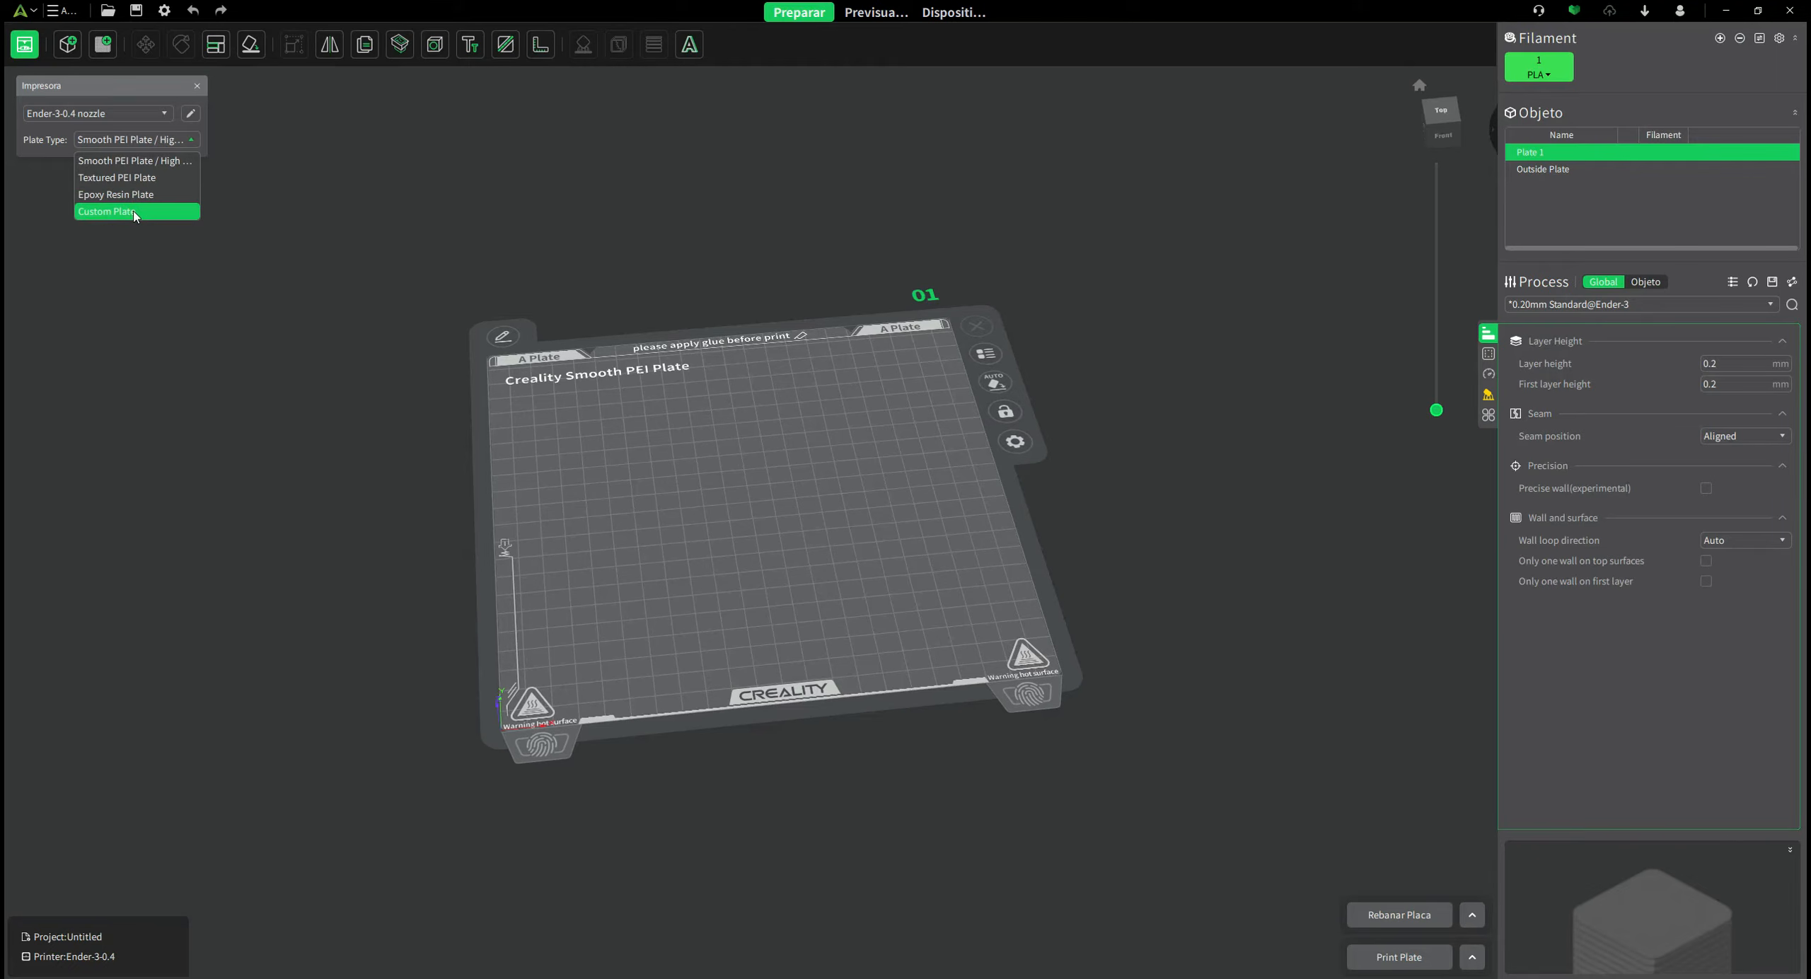
left_click(599, 196)
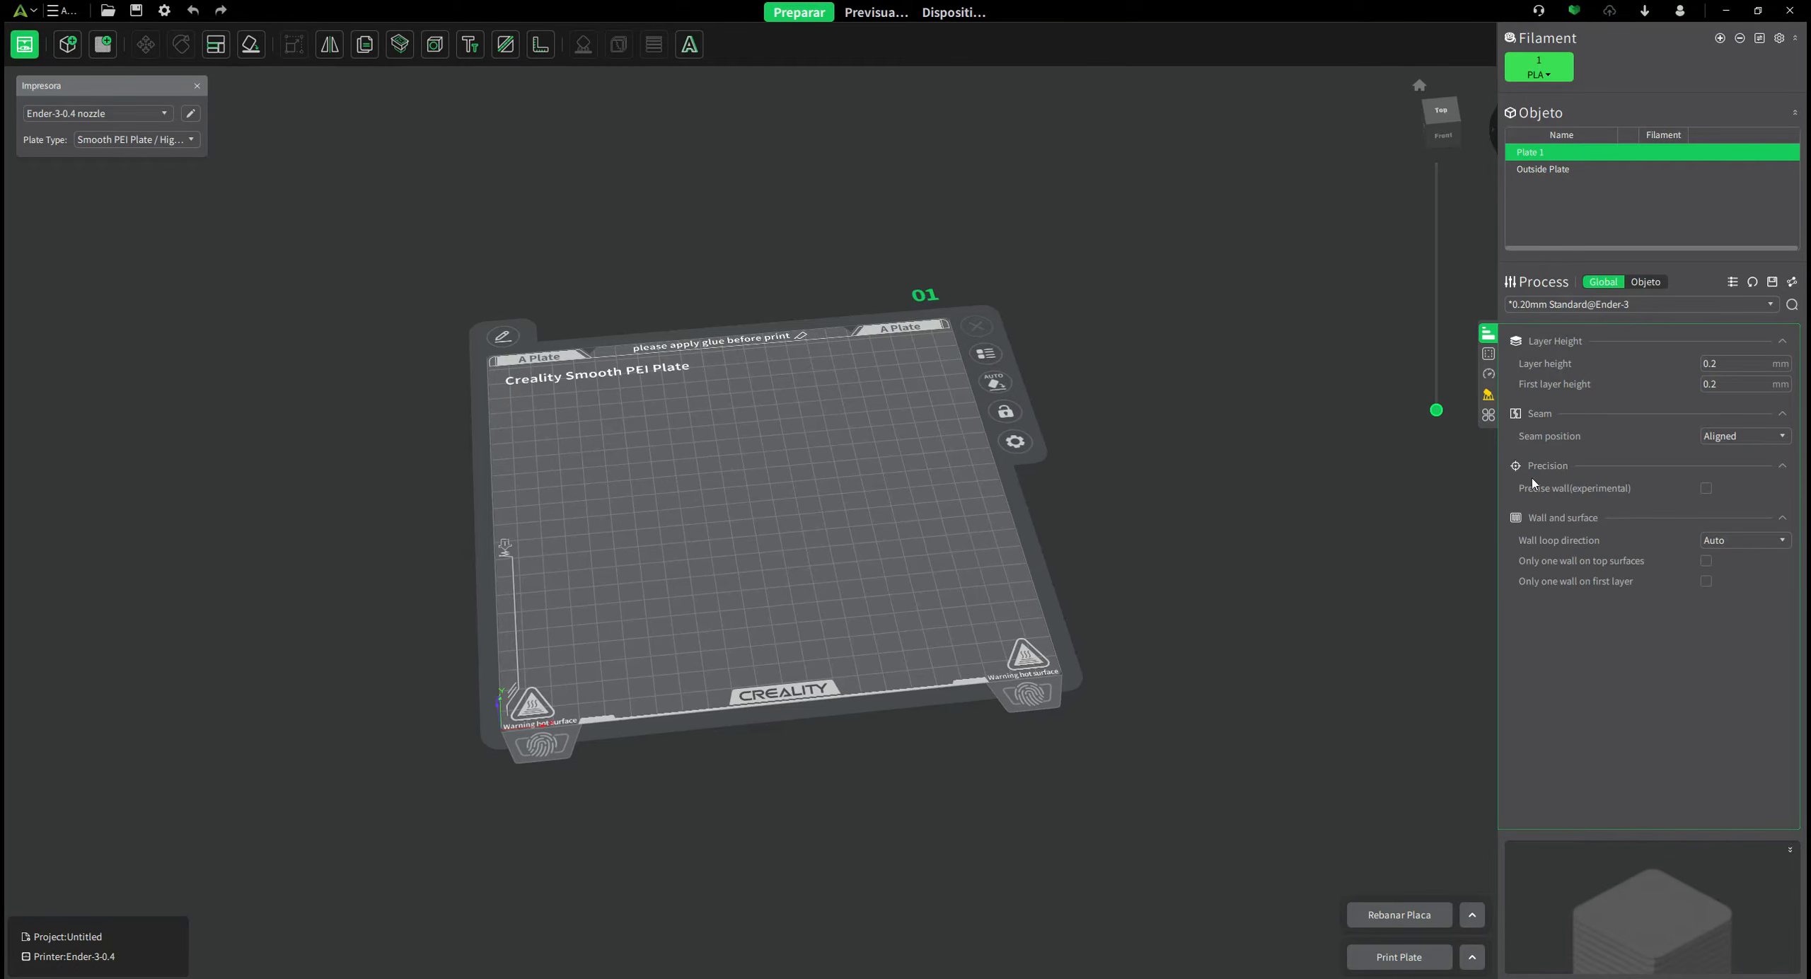
left_click(1489, 355)
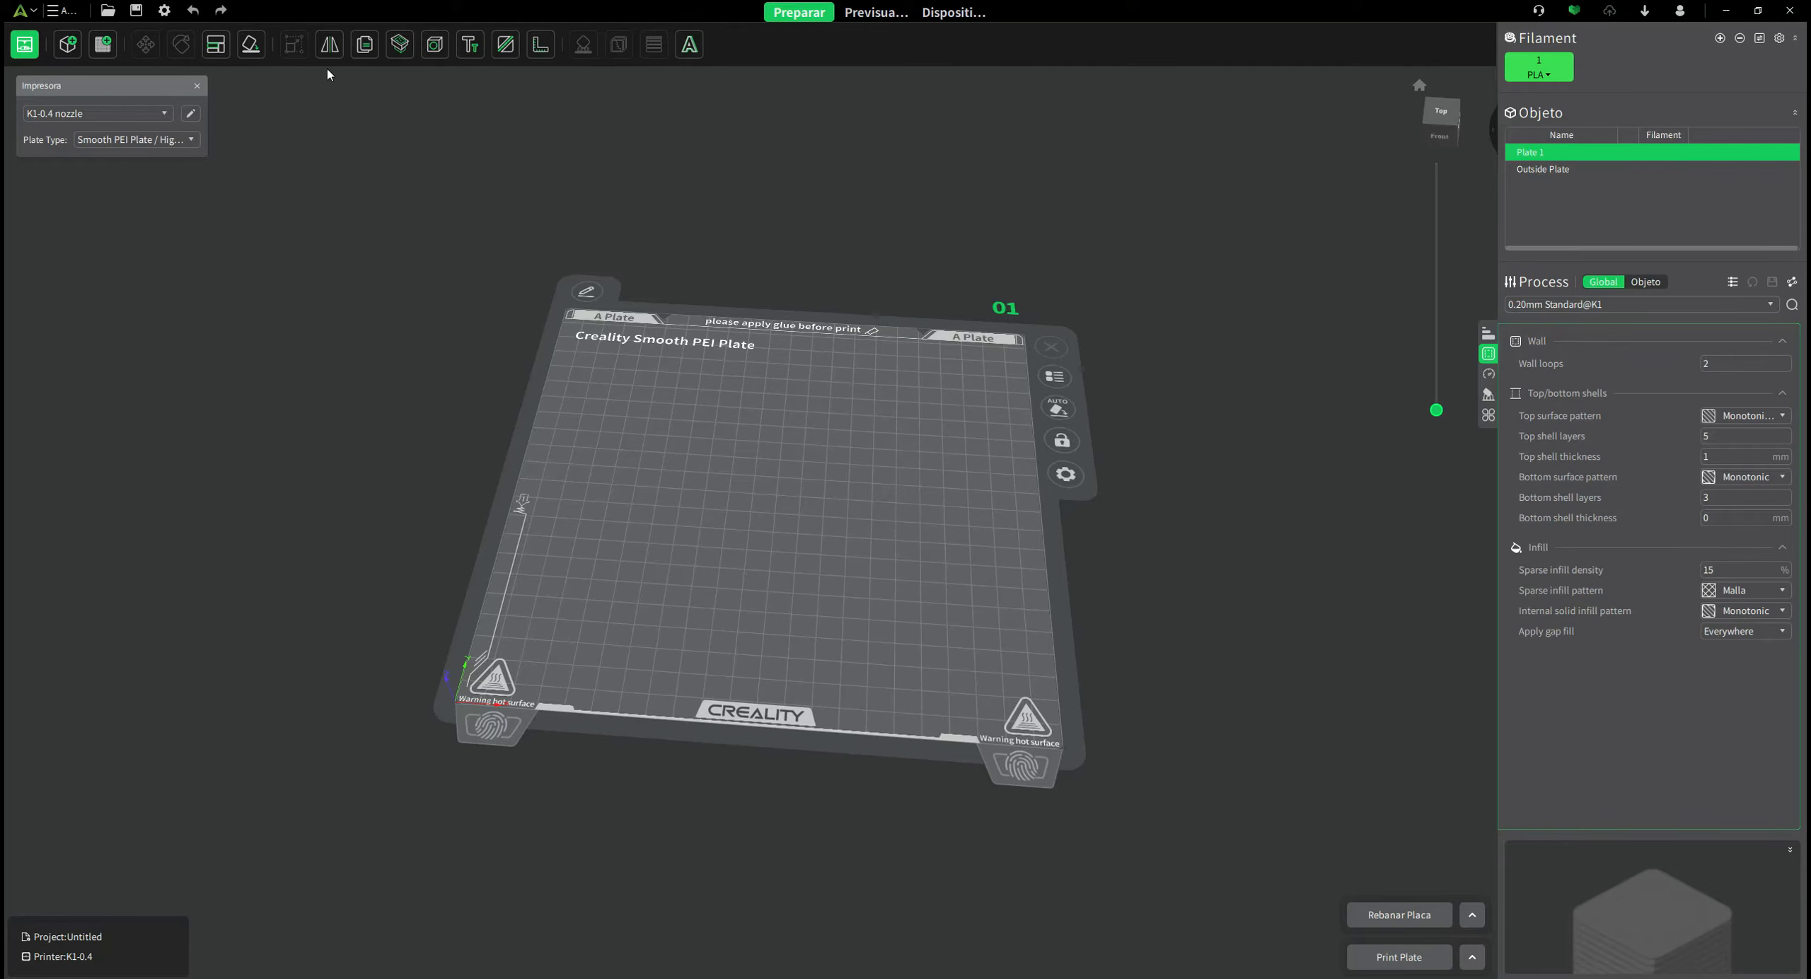
Choose Ender-3-0.4 nozzle from the printer presets in the Impresora panel.
left_click(162, 115)
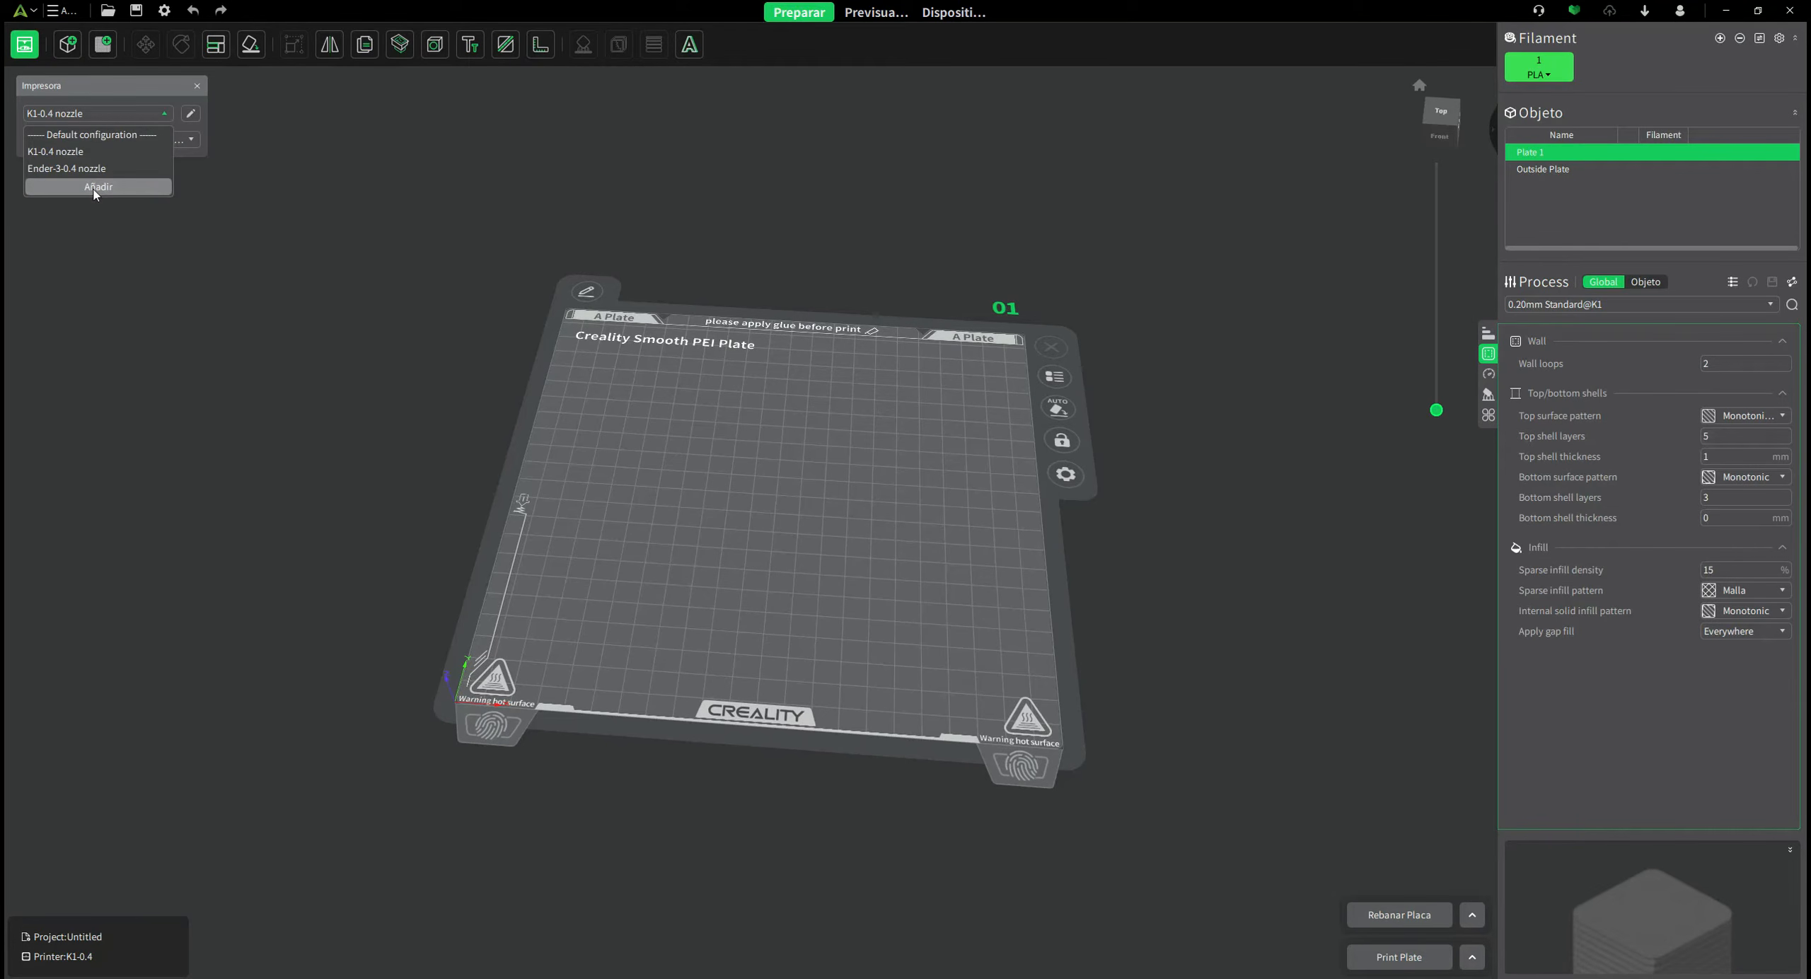
left_click(198, 86)
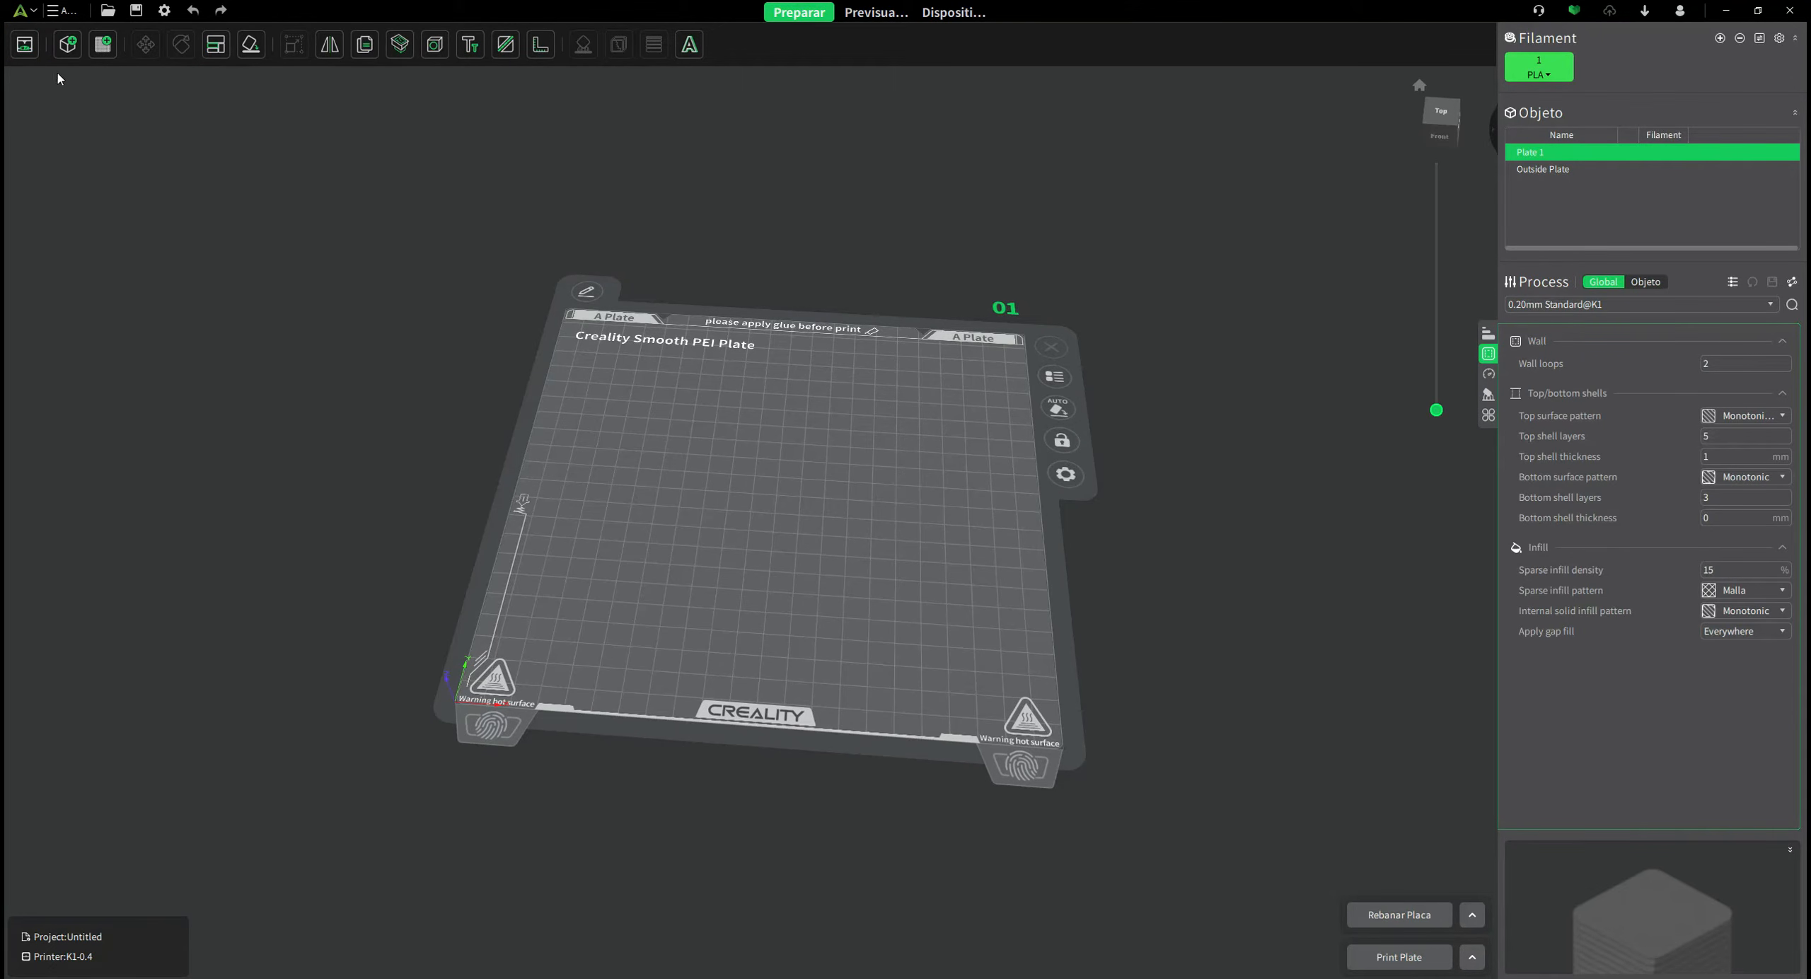
left_click(25, 45)
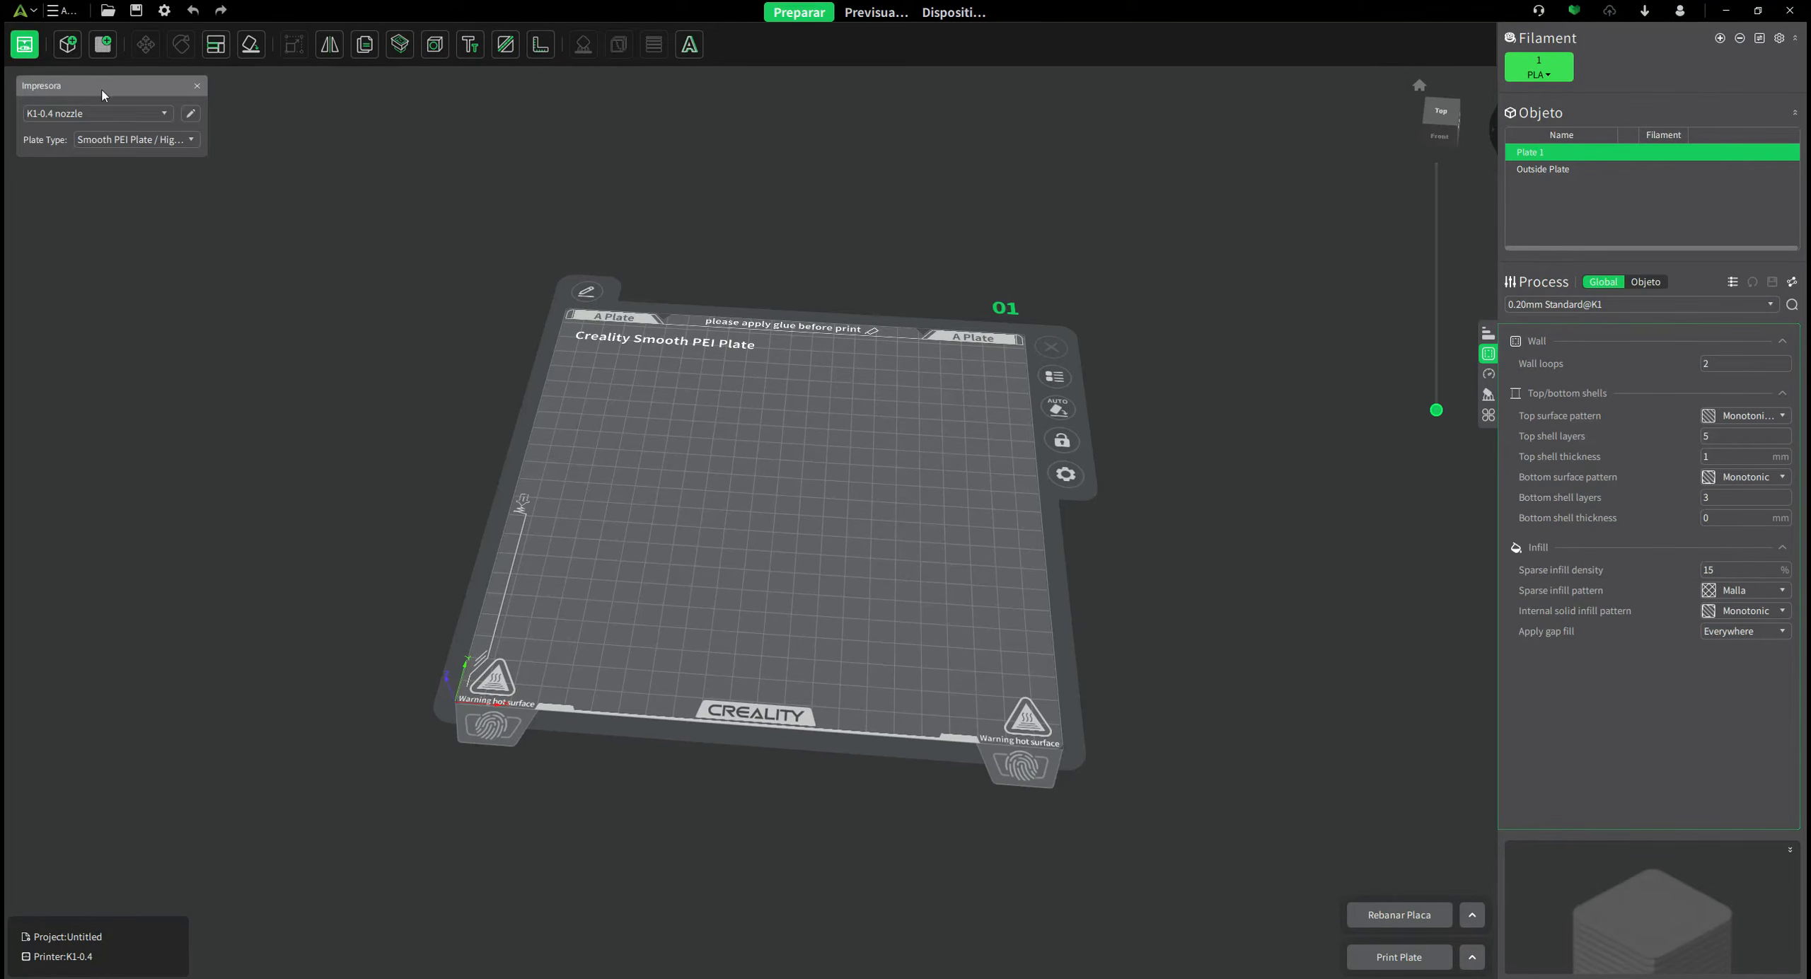
left_click(162, 114)
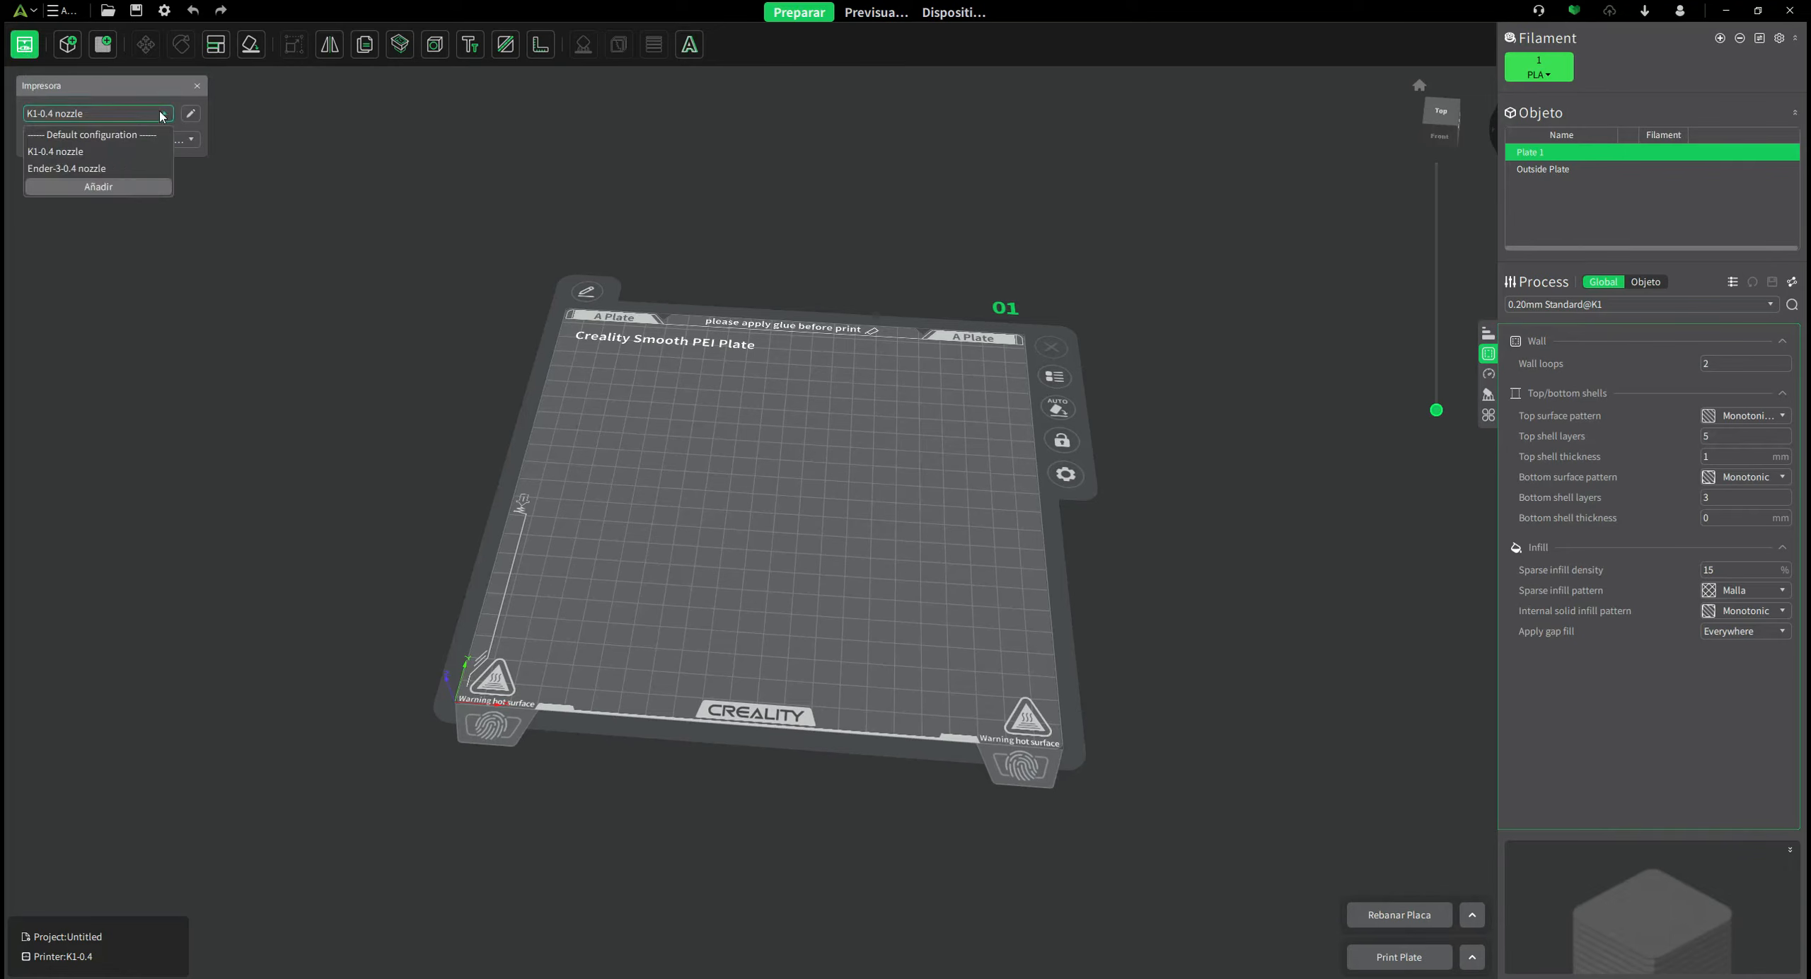
left_click(82, 170)
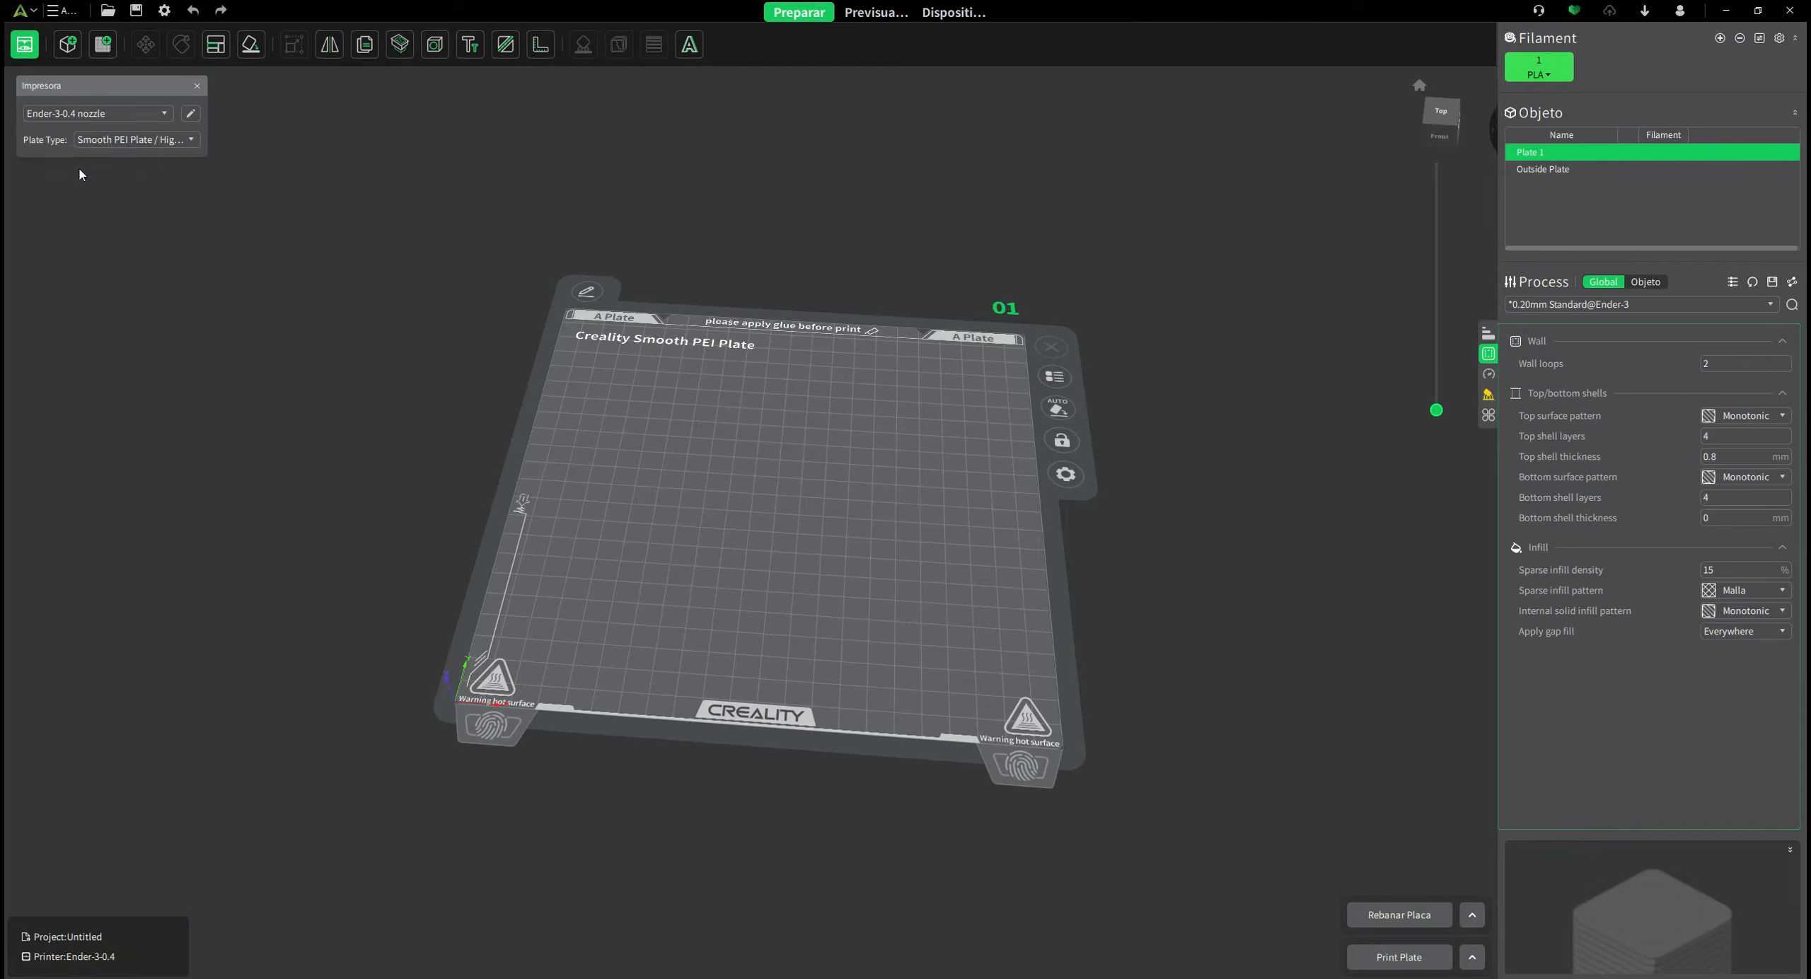
Open Manage Printer and select the Ender-3-0.4 nozzle printer, after glancing at the K1-0.4 nozzle.
left_click(190, 113)
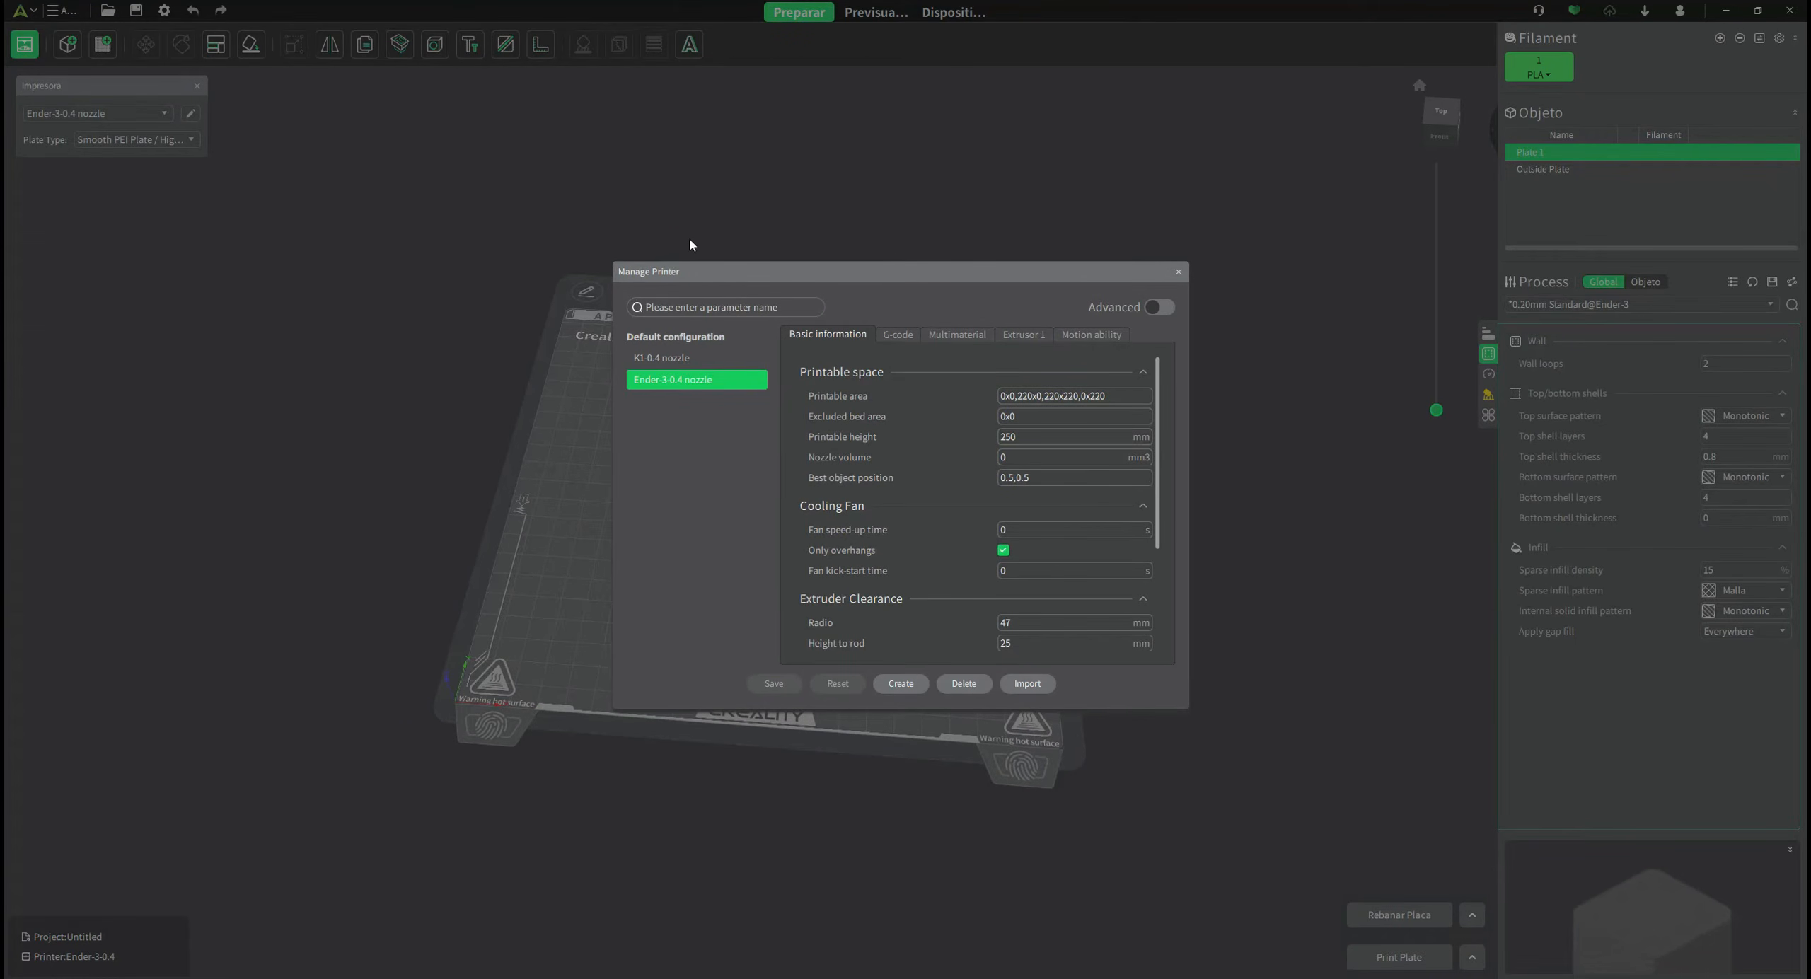
left_click(689, 358)
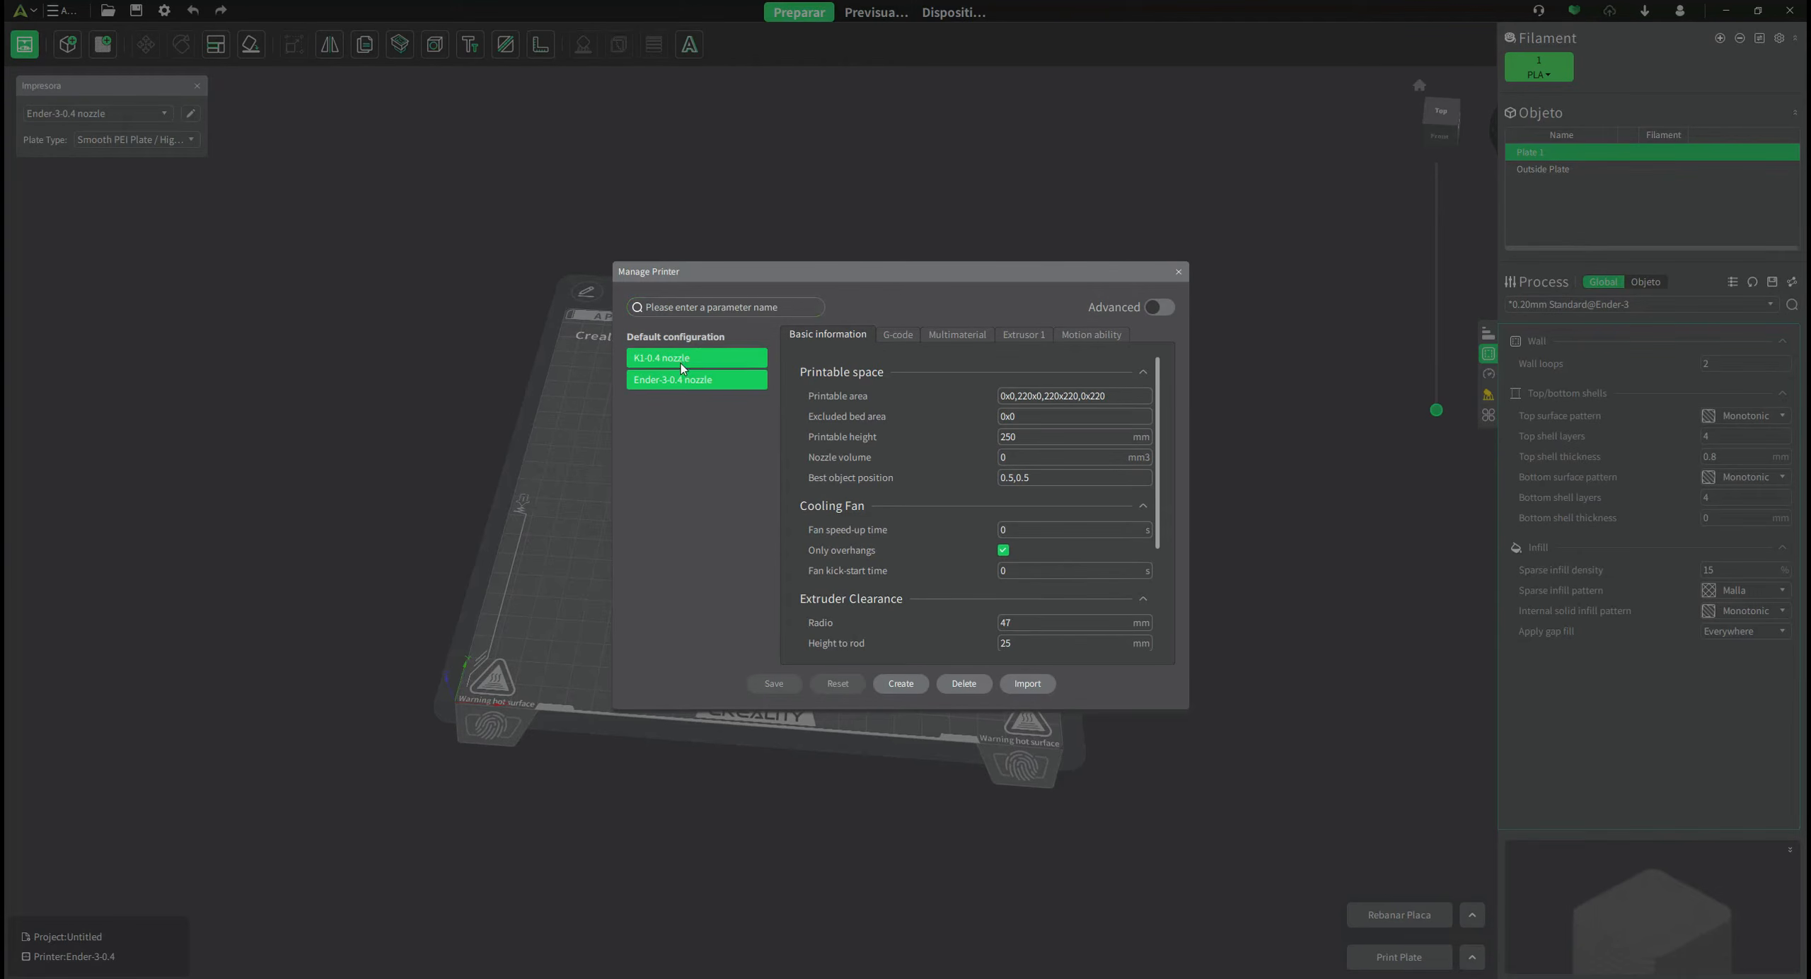
left_click(695, 380)
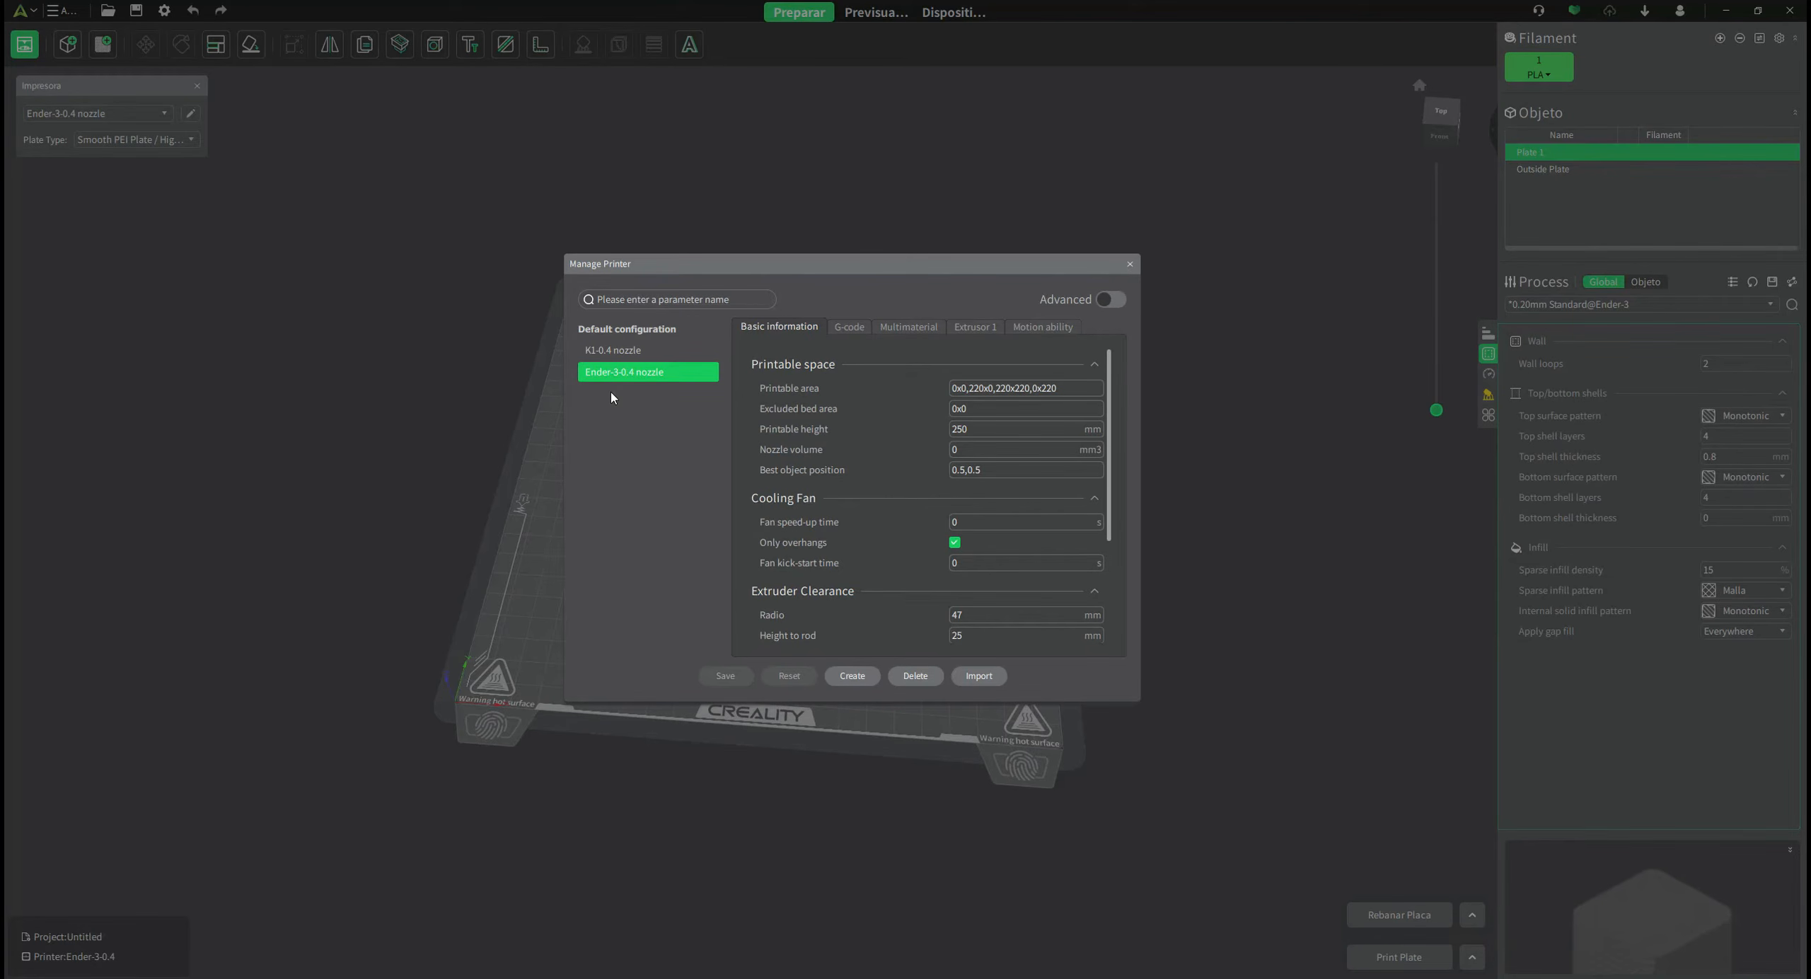
left_click(626, 354)
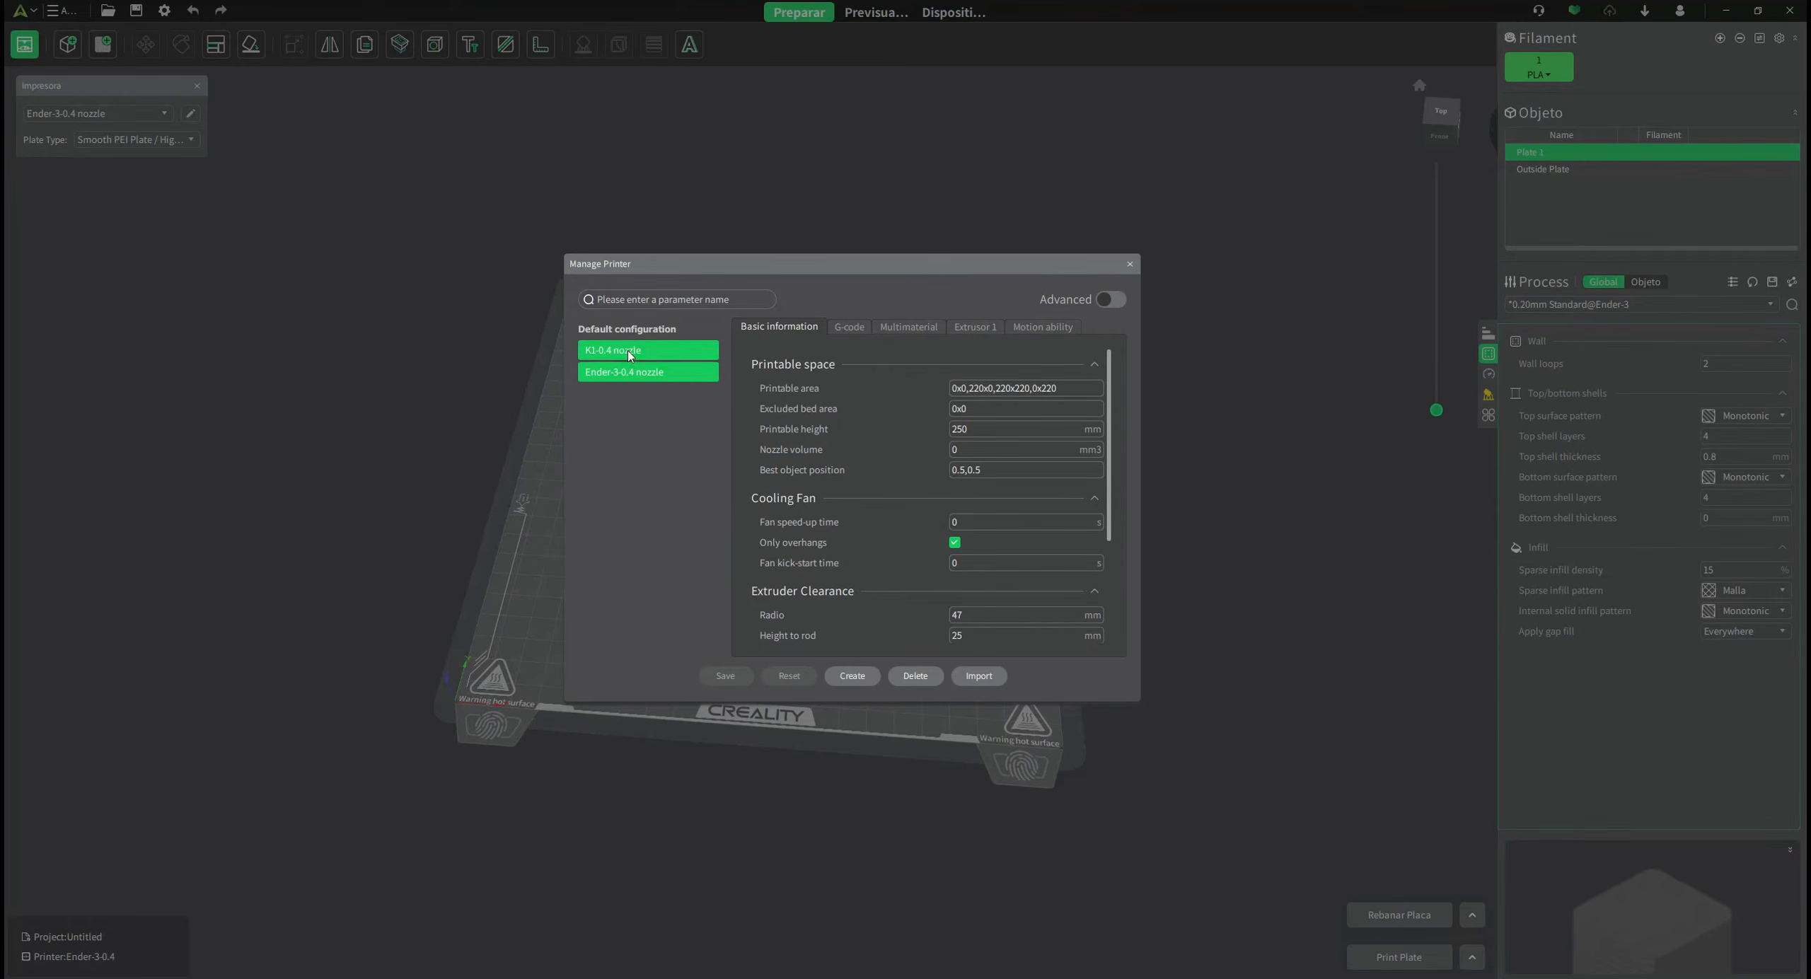
left_click(678, 372)
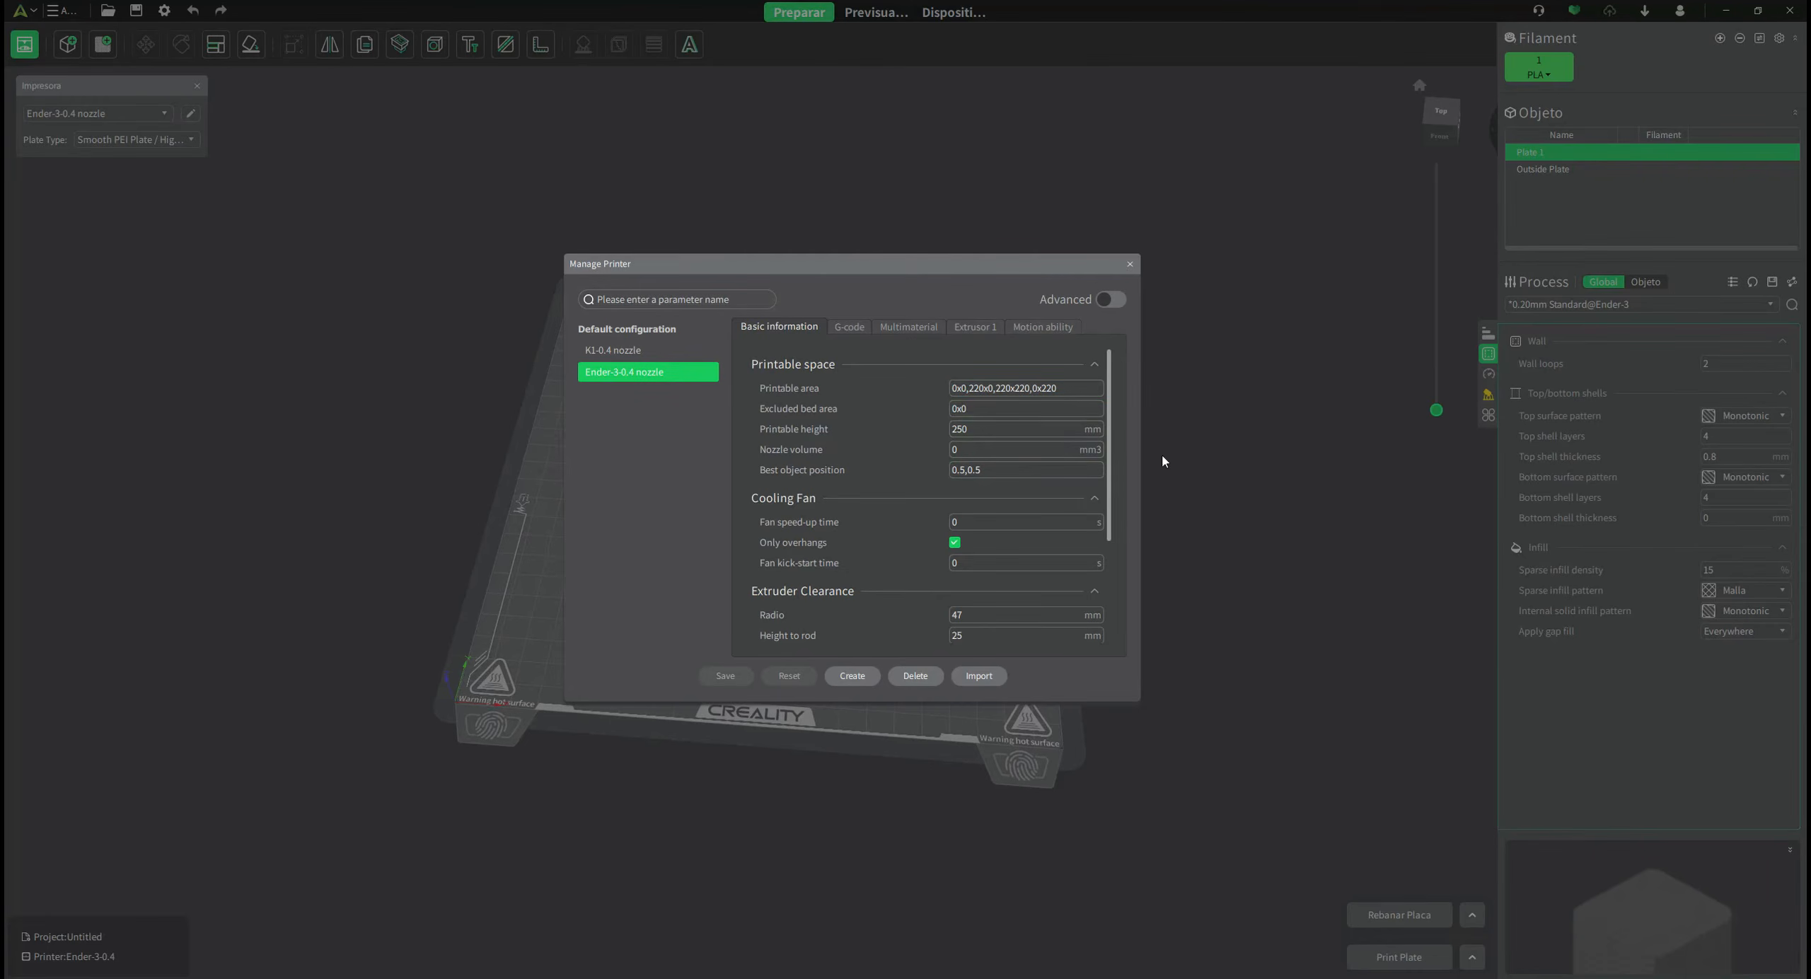
Review the Basic information tab, leaving the nozzle type as Brass.
scroll(918, 435, "down", 3)
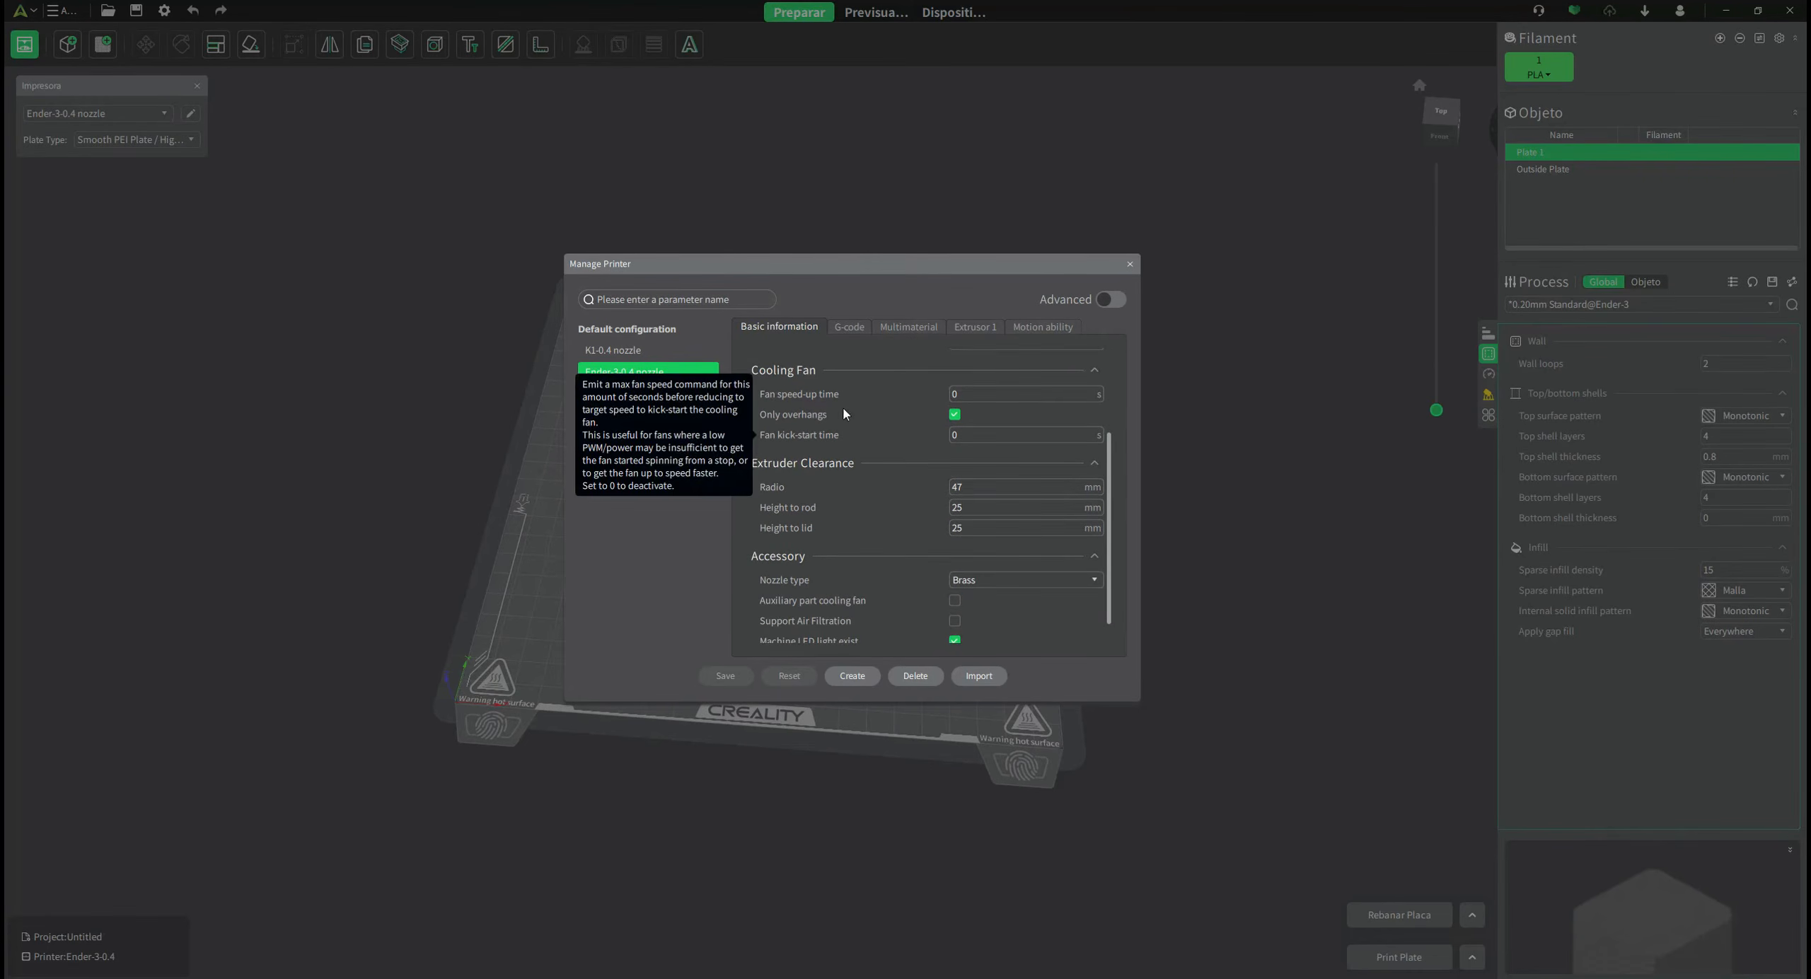
scroll(812, 498, "down", 1)
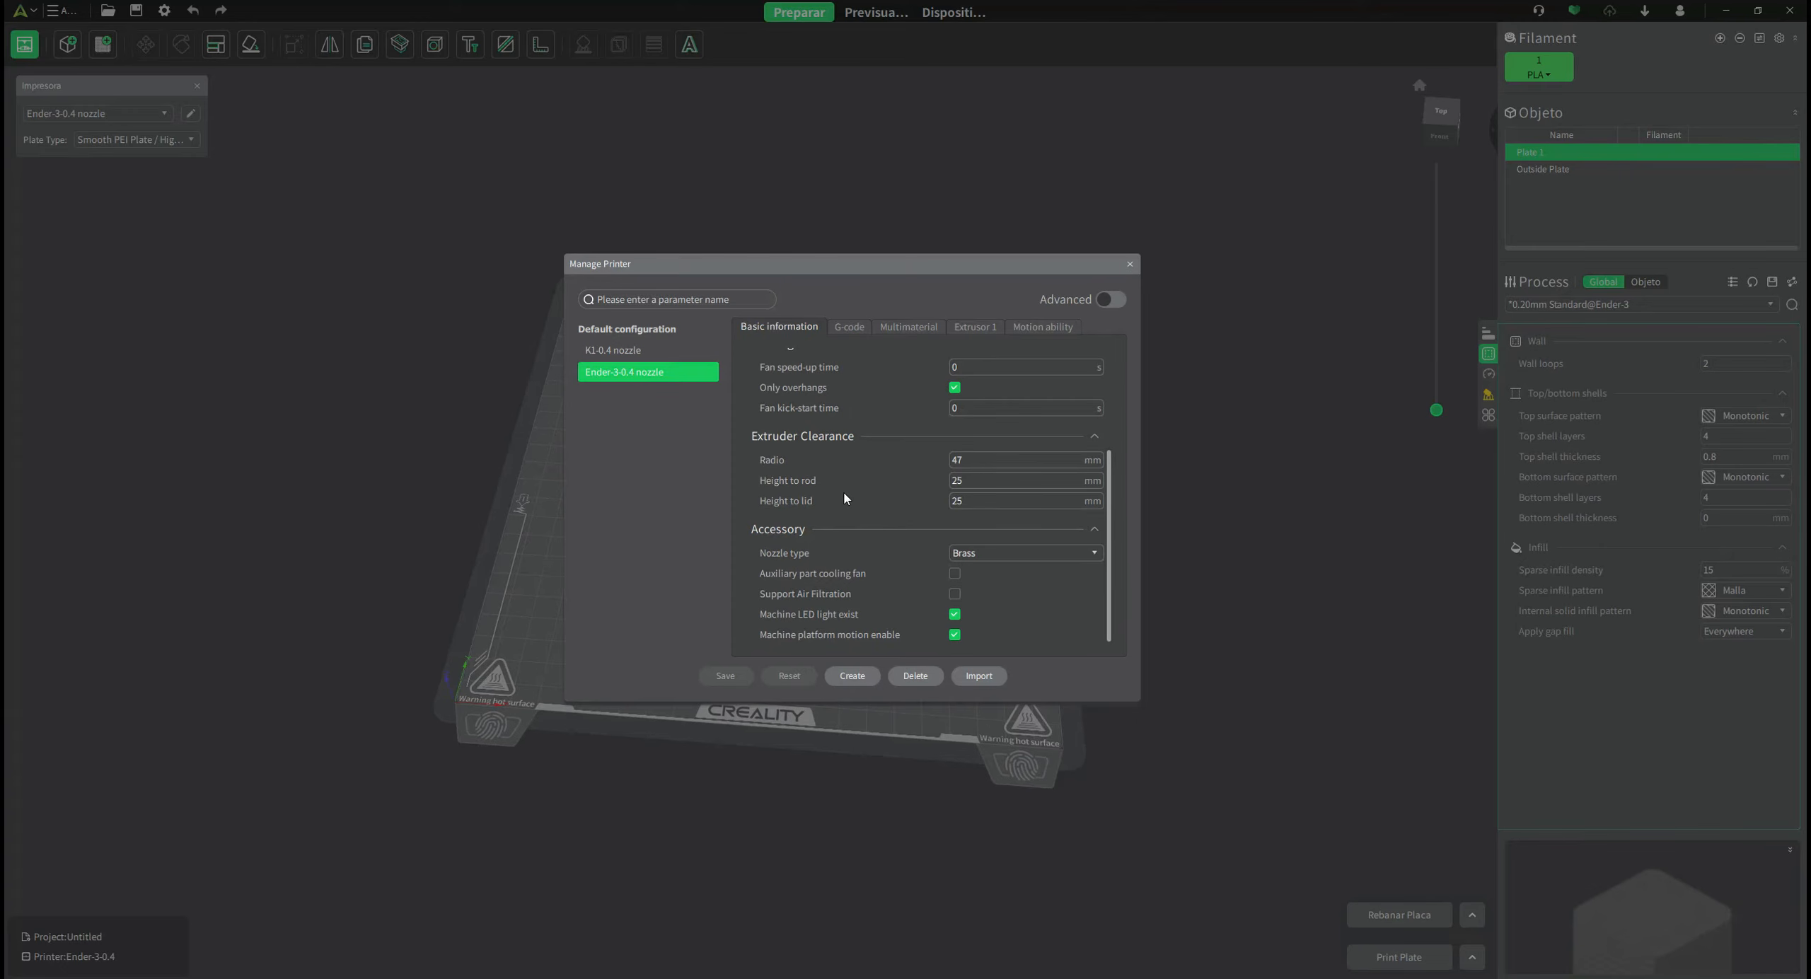
mouse_move(849, 491)
left_click(1036, 555)
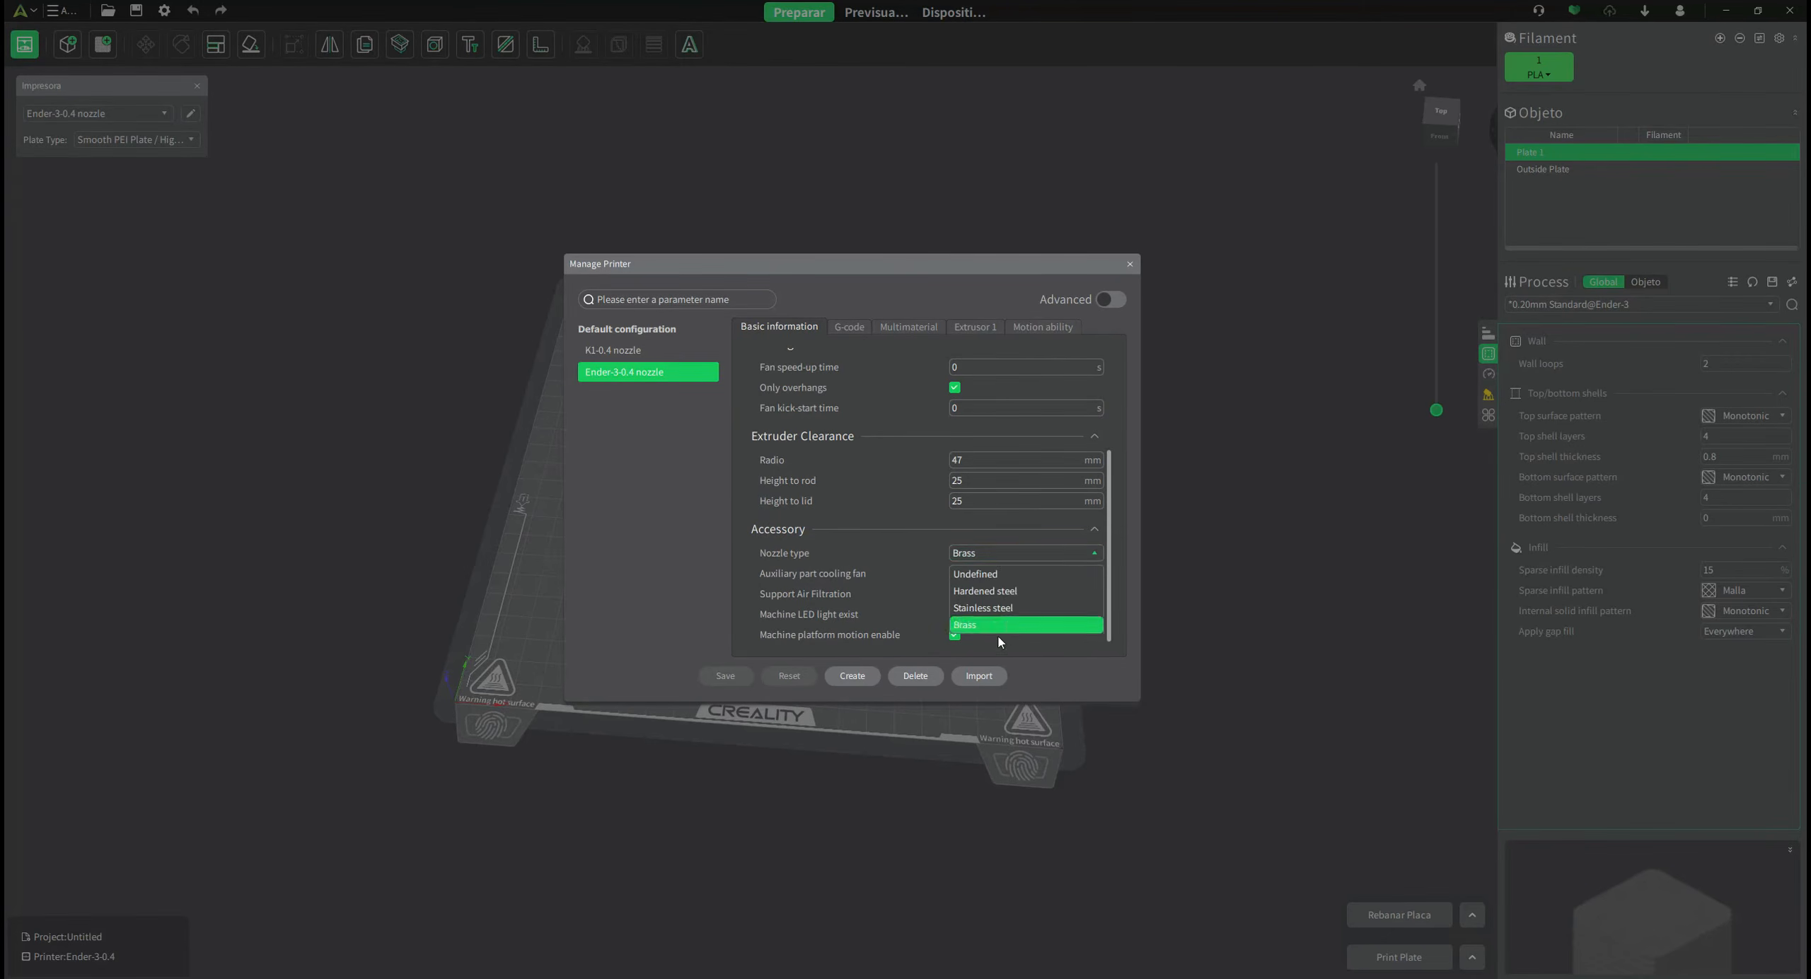
left_click(947, 612)
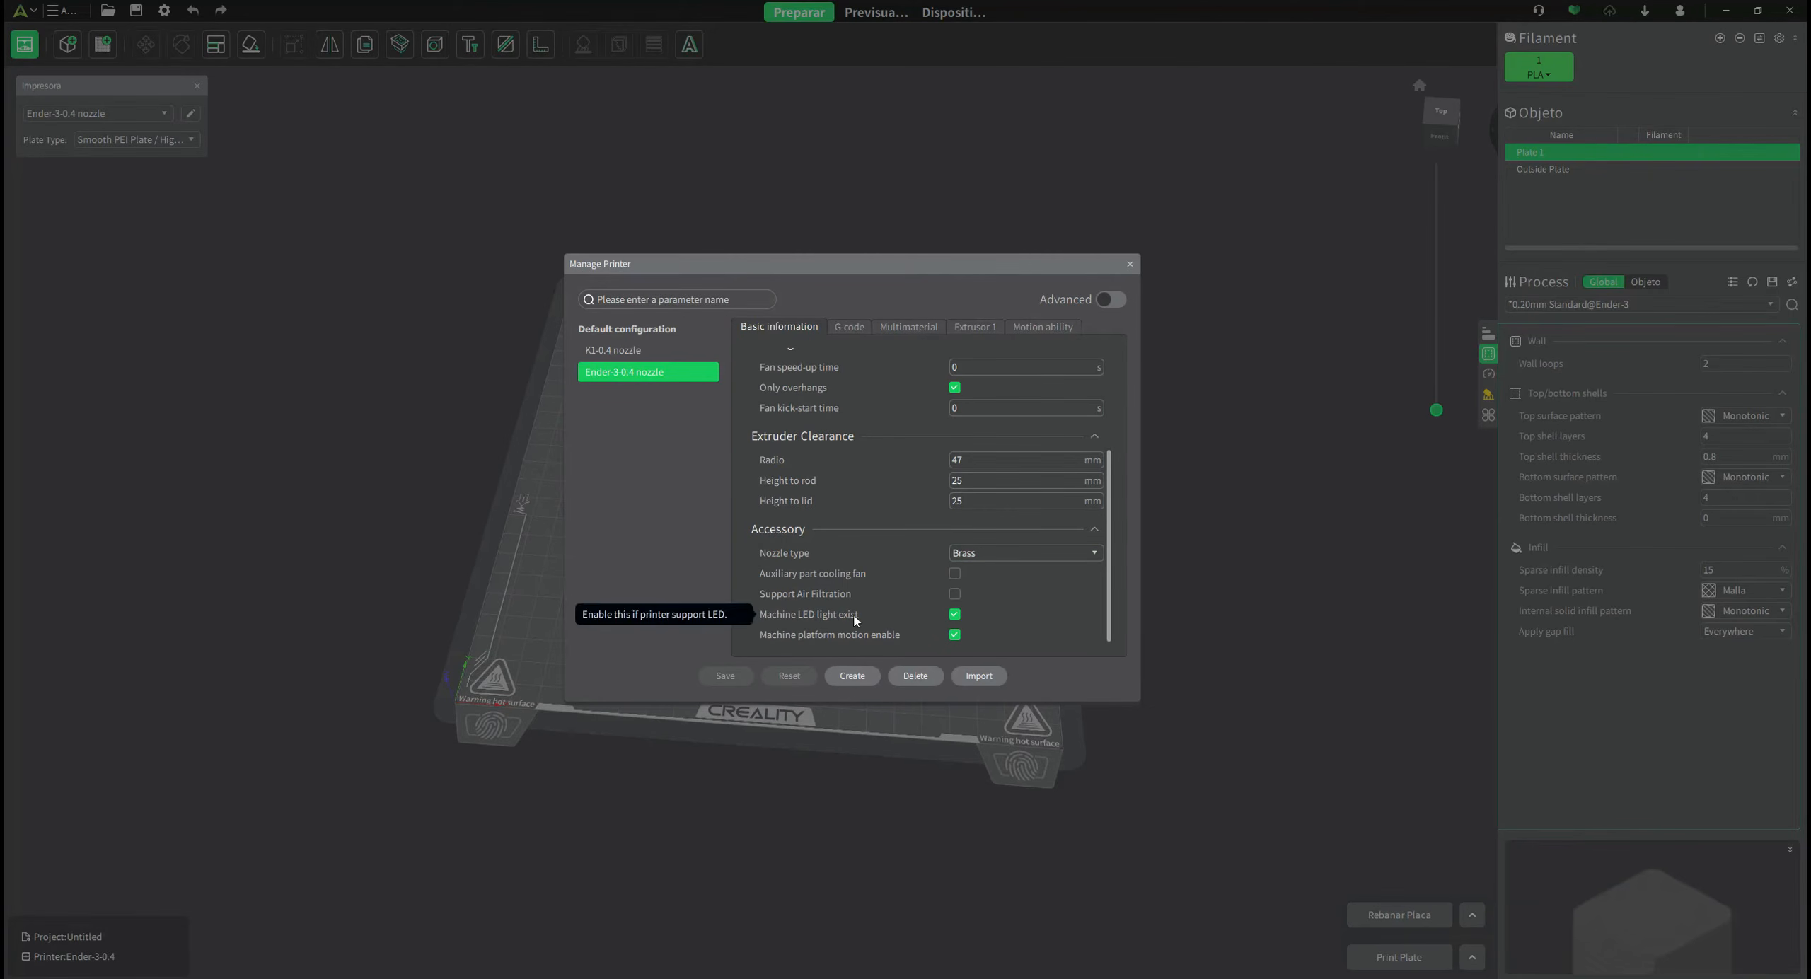
Review the Ender-3 printer's start and end G-code.
left_click(846, 330)
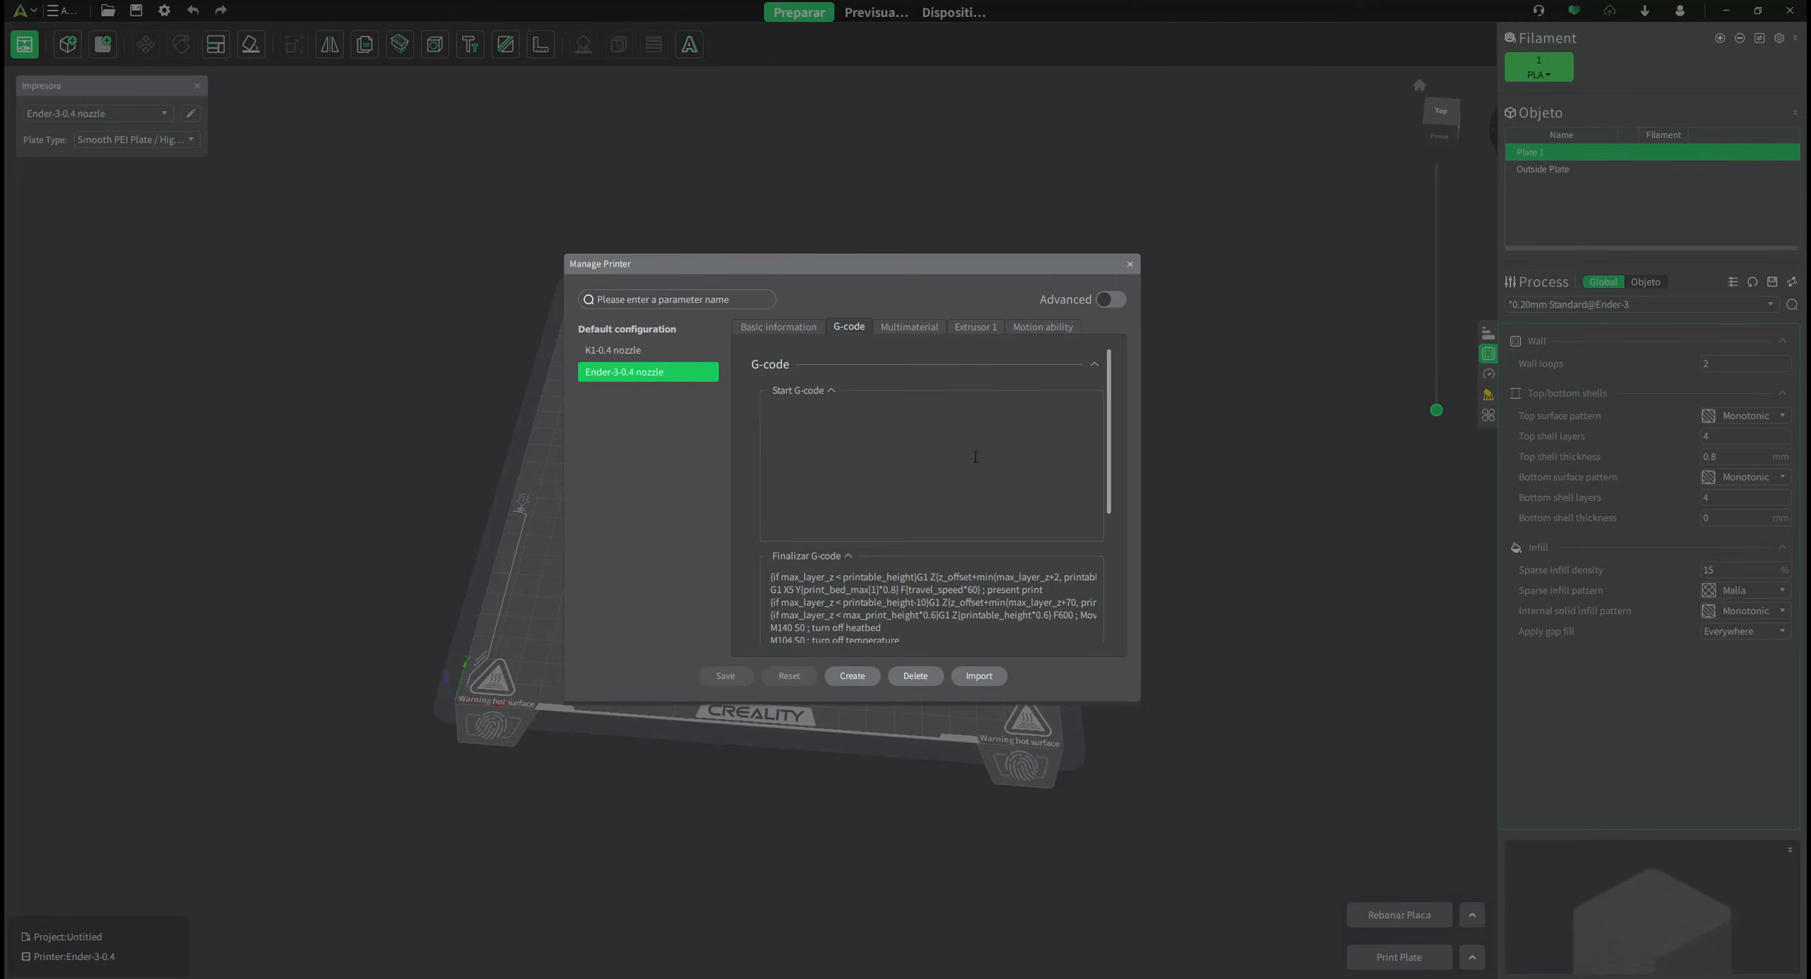
scroll(858, 518, "down", 1)
scroll(858, 518, "down", 2)
scroll(893, 505, "up", 3)
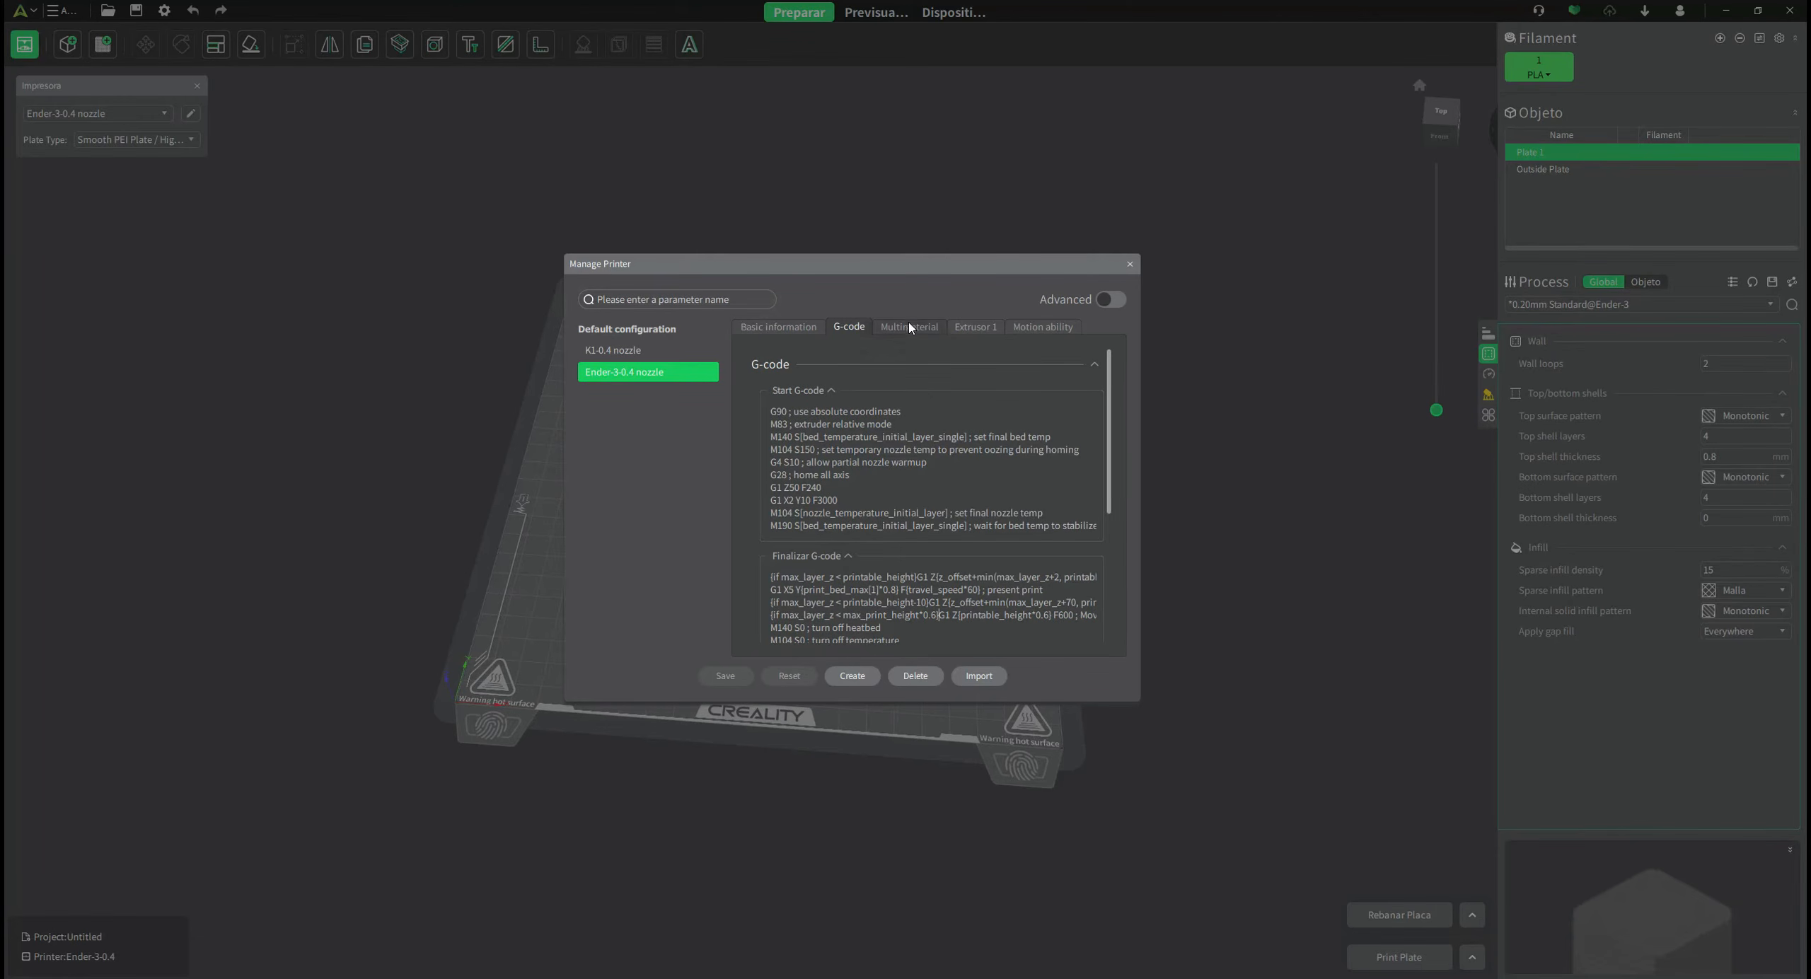
Check the Extrusor 1 settings and Motion ability limits, then show the printer preset list.
left_click(973, 327)
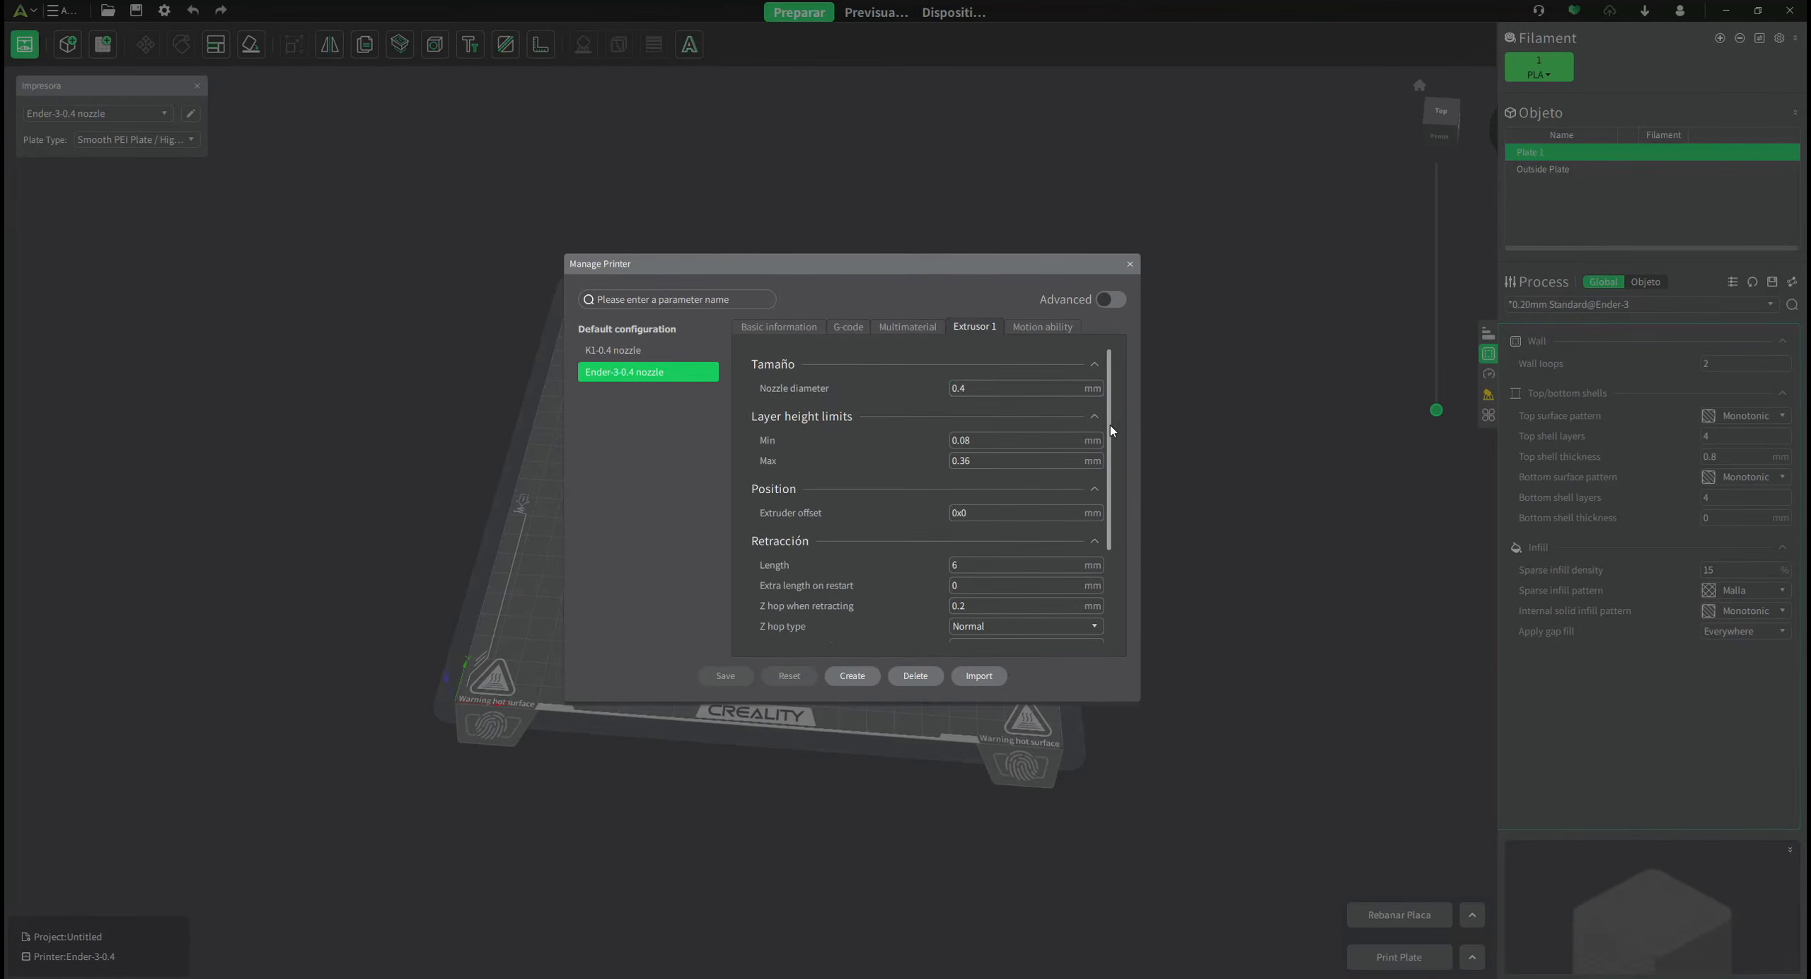
scroll(1110, 424, "down", 1)
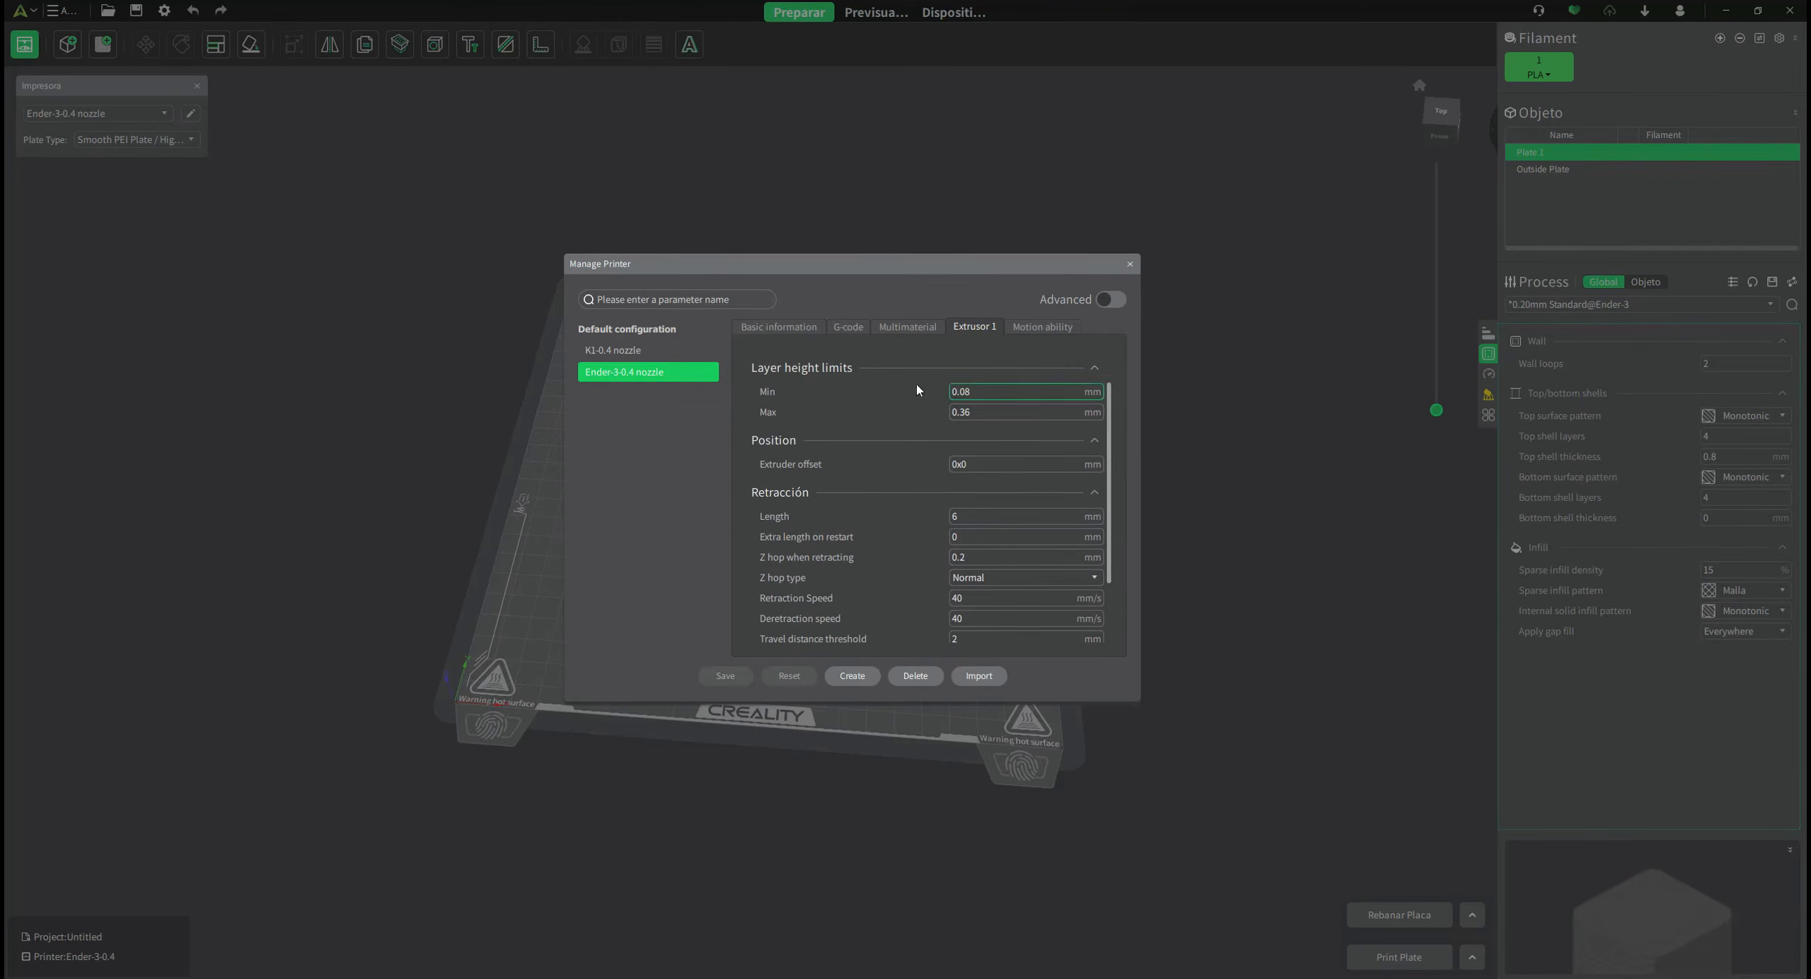
scroll(787, 545, "down", 2)
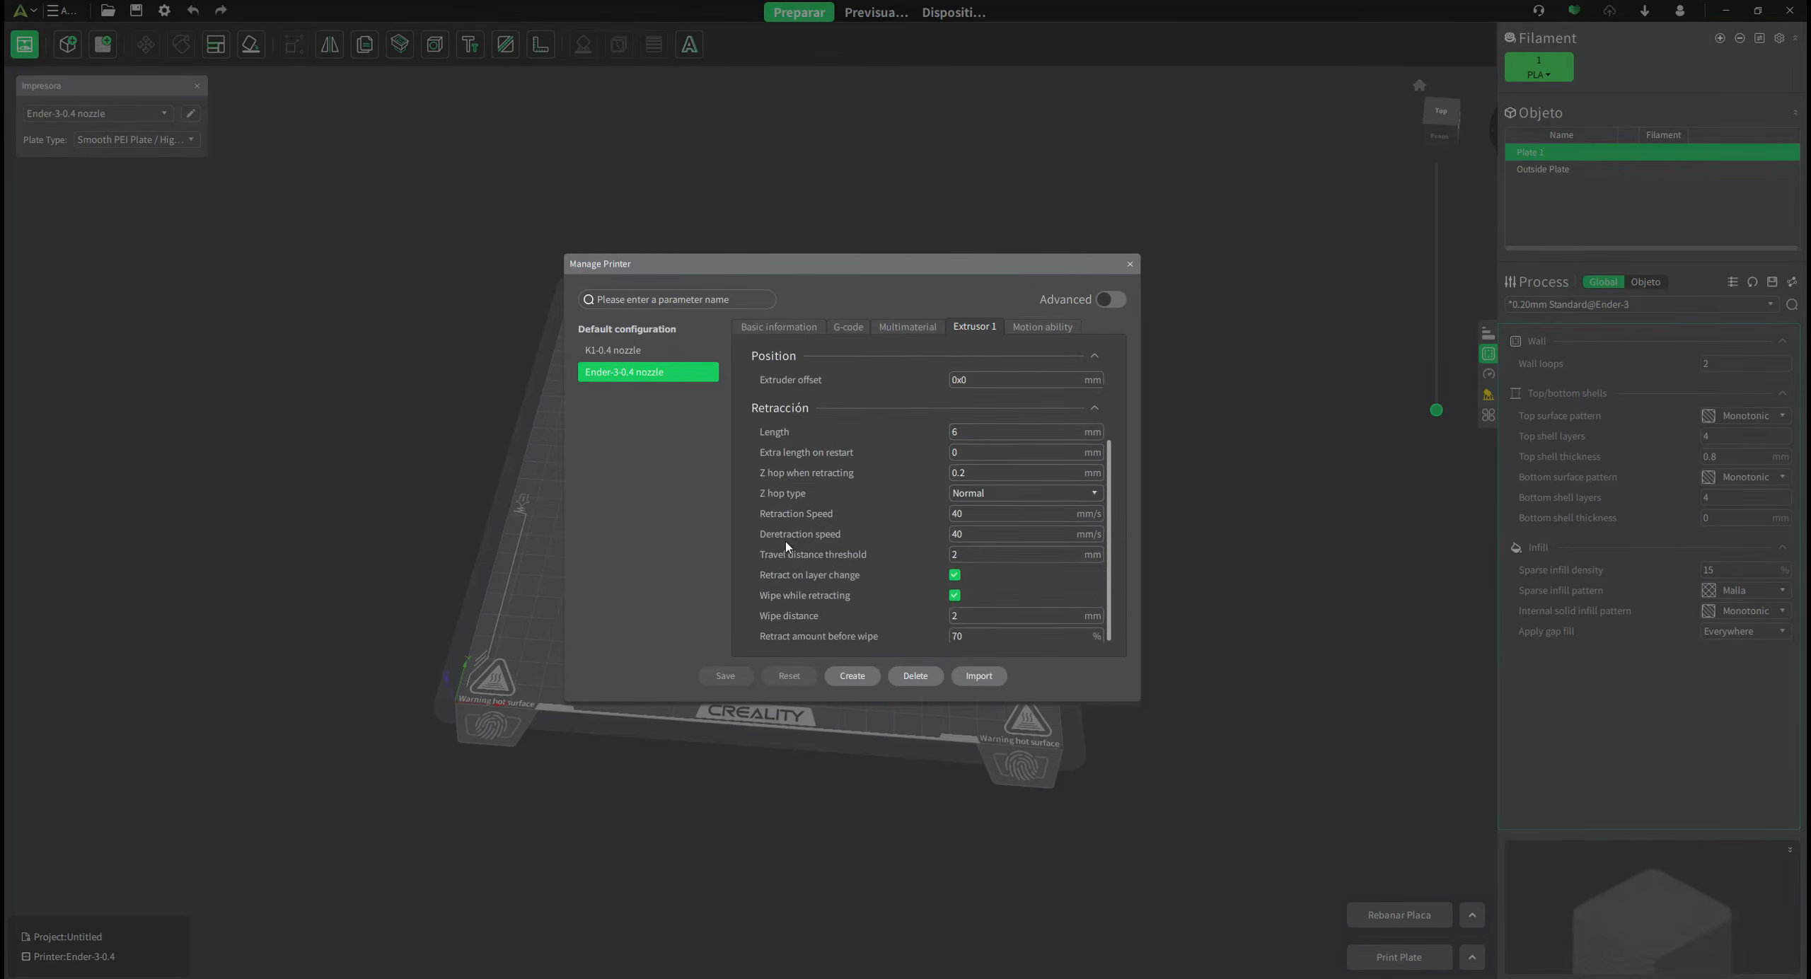
left_click(1043, 327)
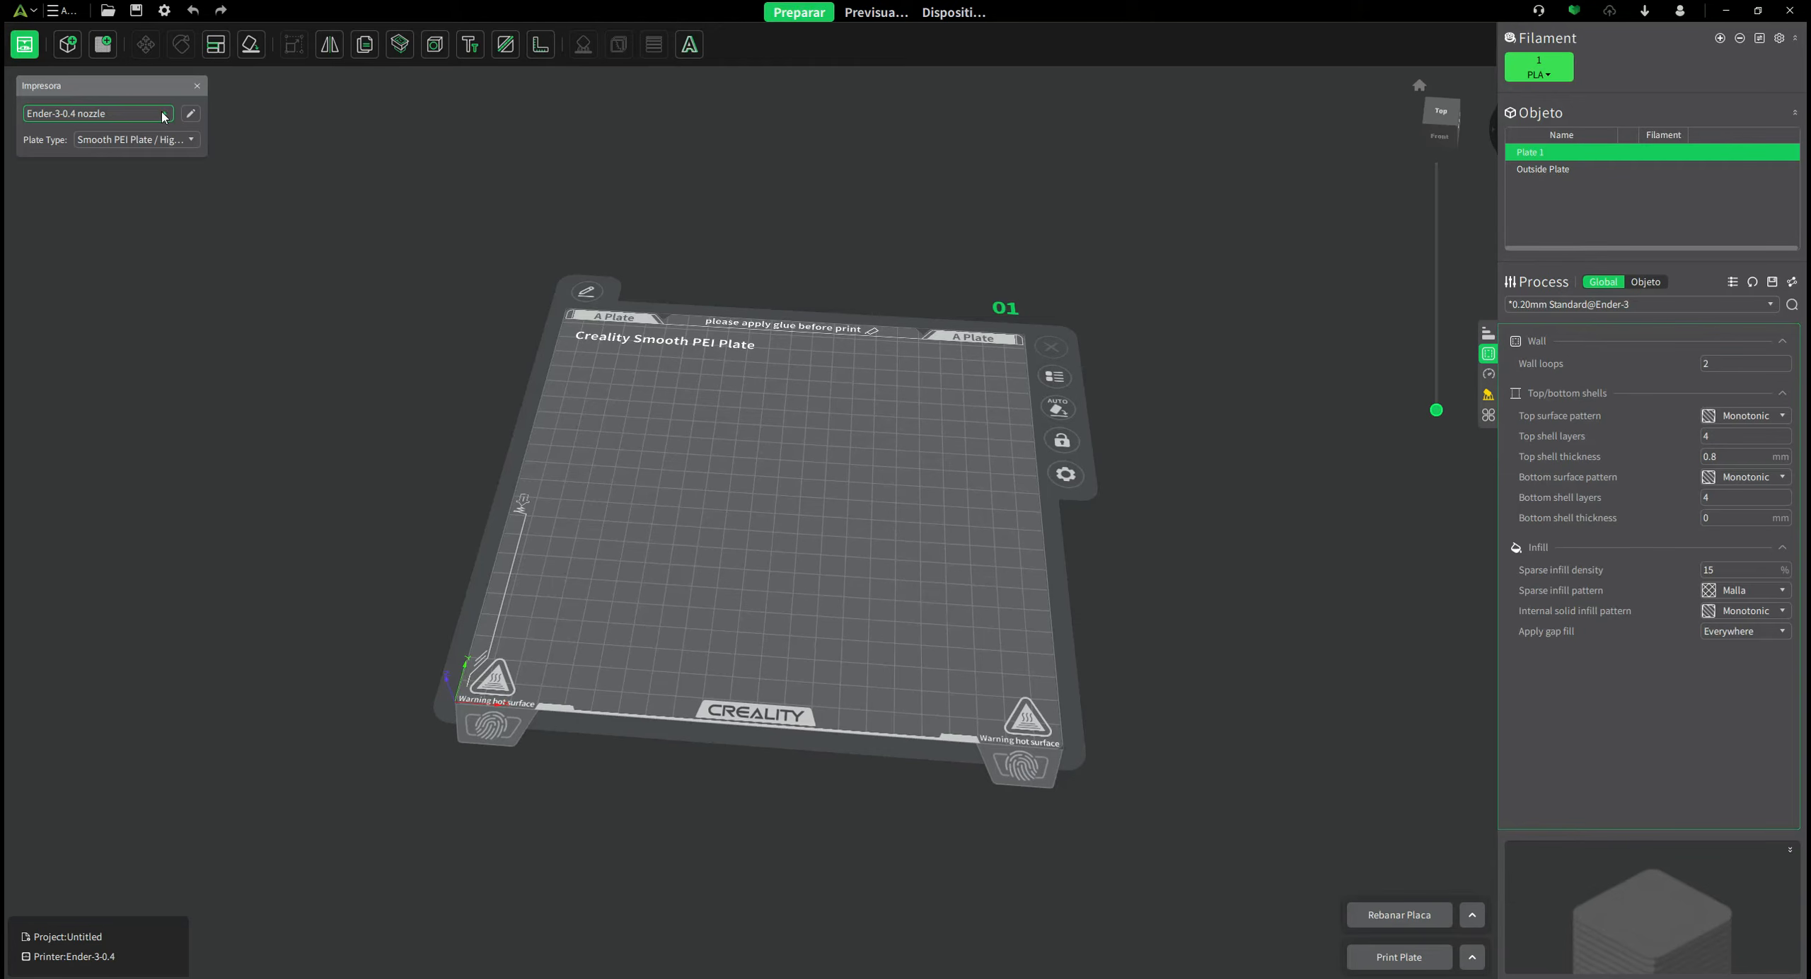
left_click(163, 117)
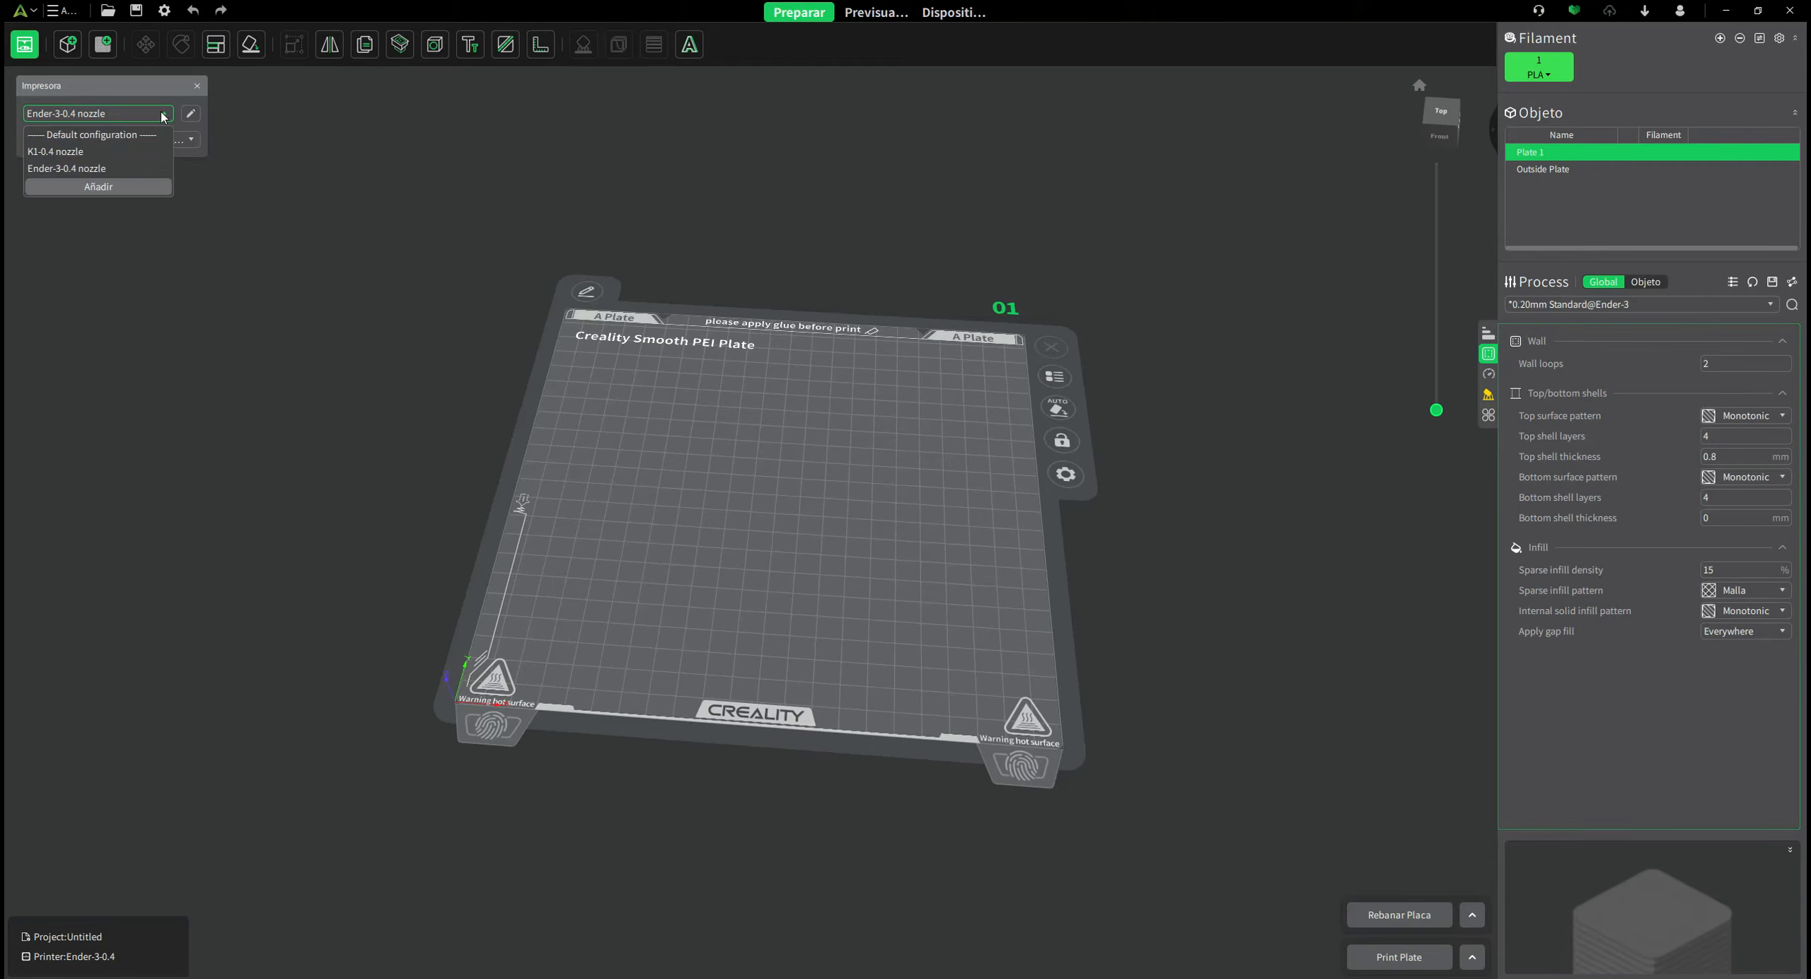
Start adding a printer and browse the Flagship, CR and Ender series lists.
left_click(99, 188)
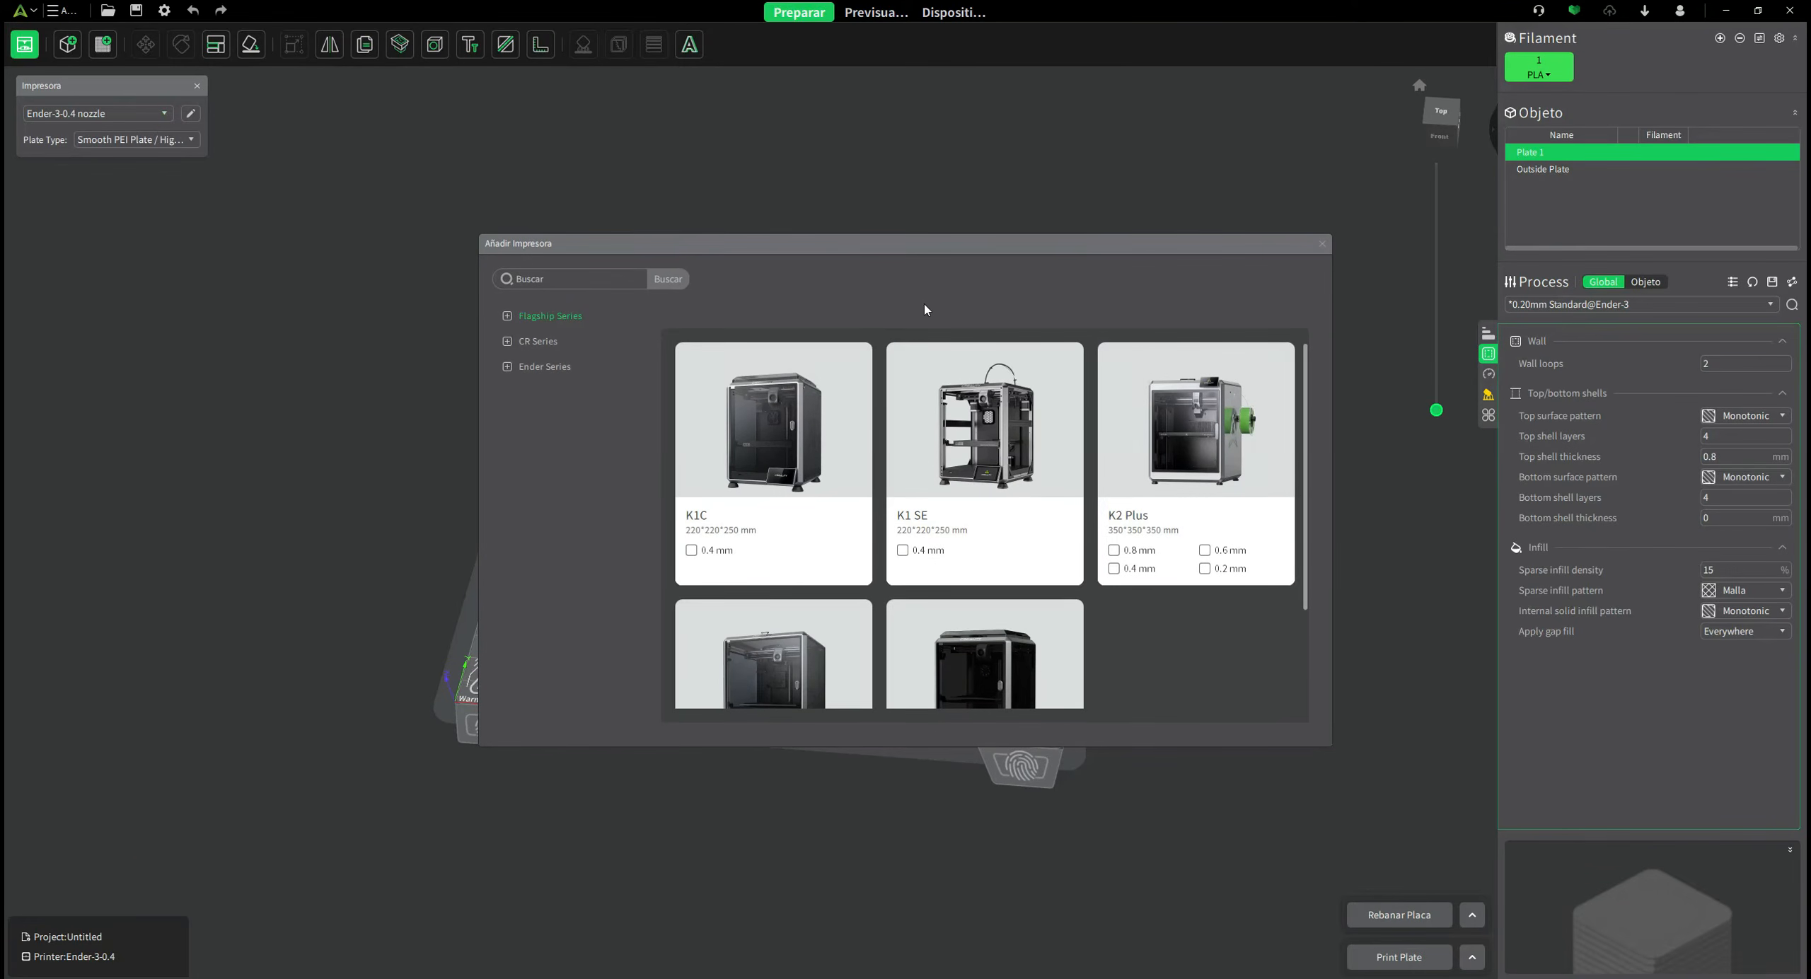
scroll(1196, 608, "down", 2)
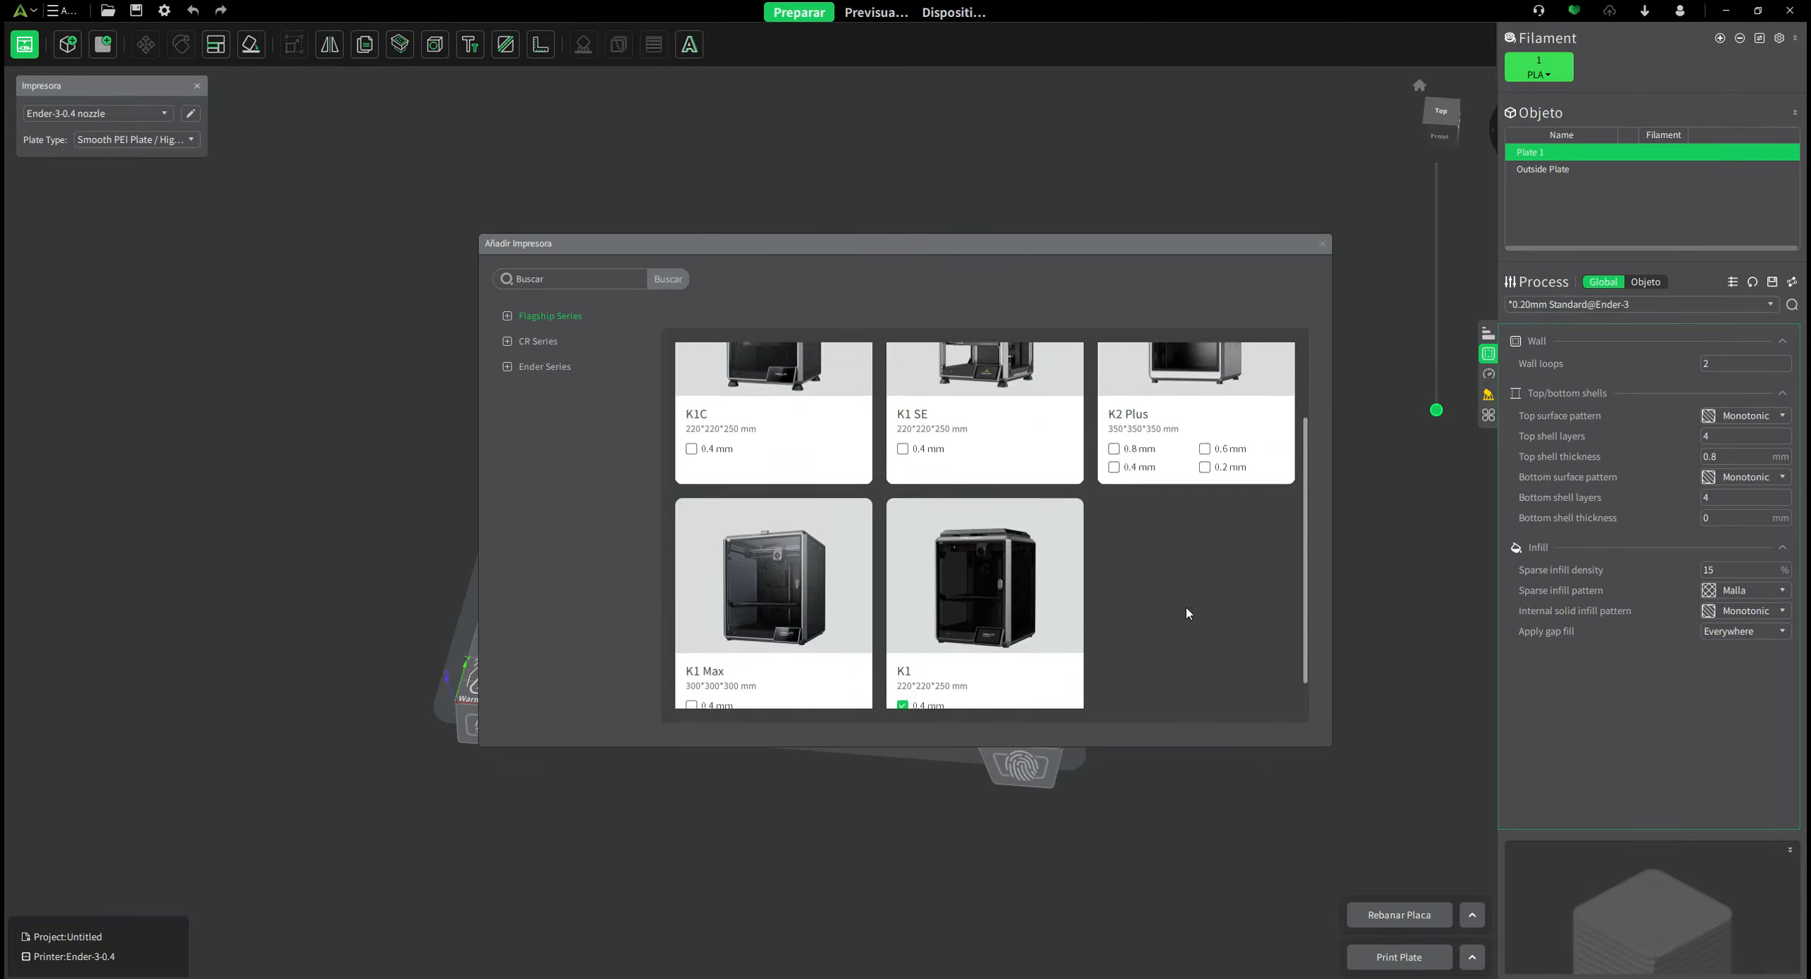
left_click(508, 316)
left_click(508, 316)
left_click(508, 341)
left_click(508, 392)
left_click(539, 345)
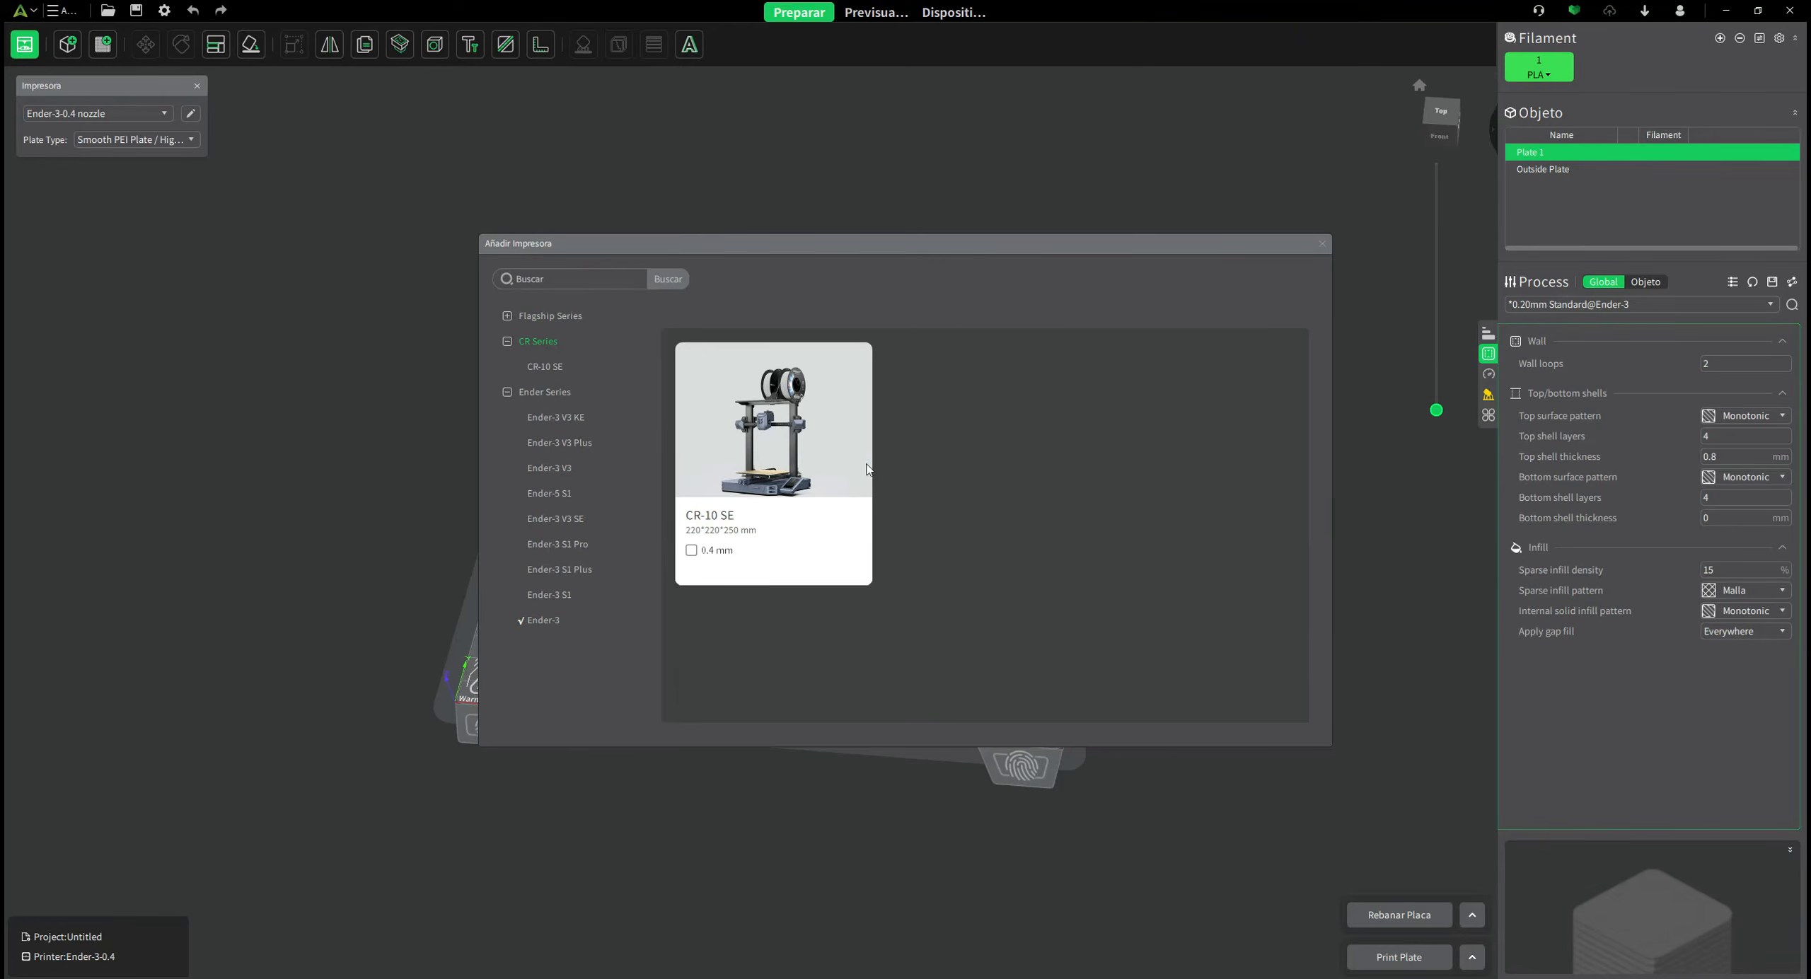
left_click(545, 392)
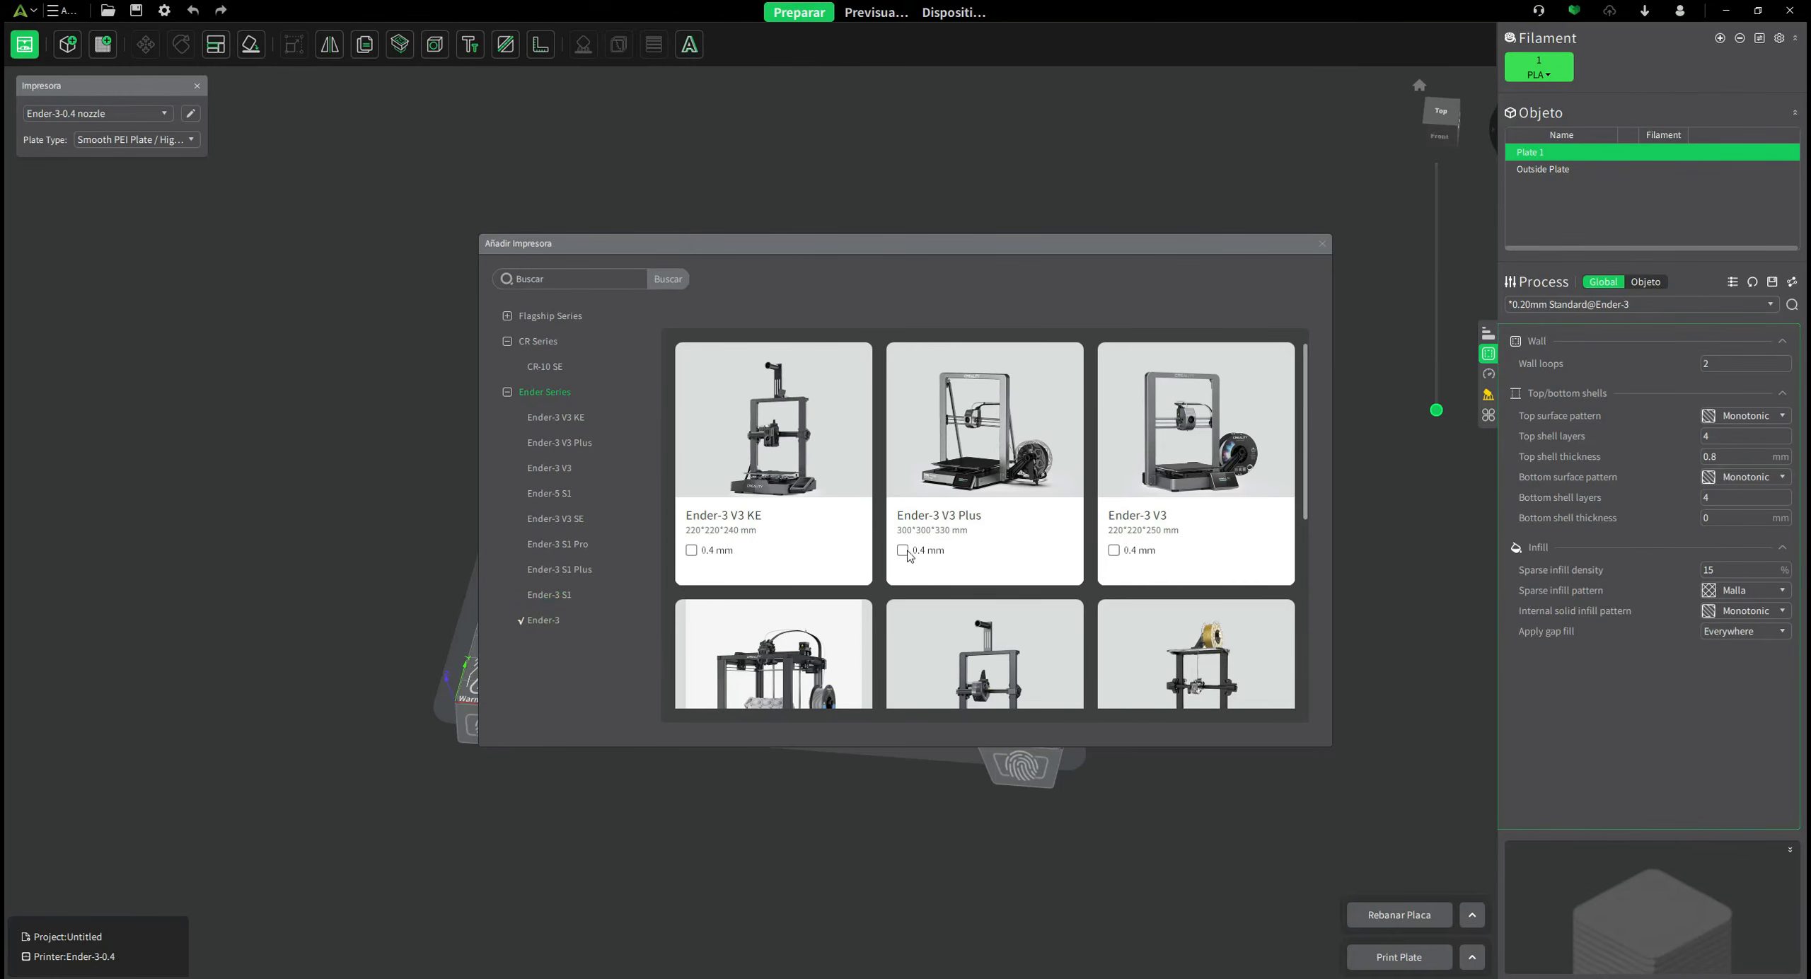
Add the Ender-3 V3 with its 0.4 mm nozzle and close the Añadir Impresora dialog.
left_click(559, 468)
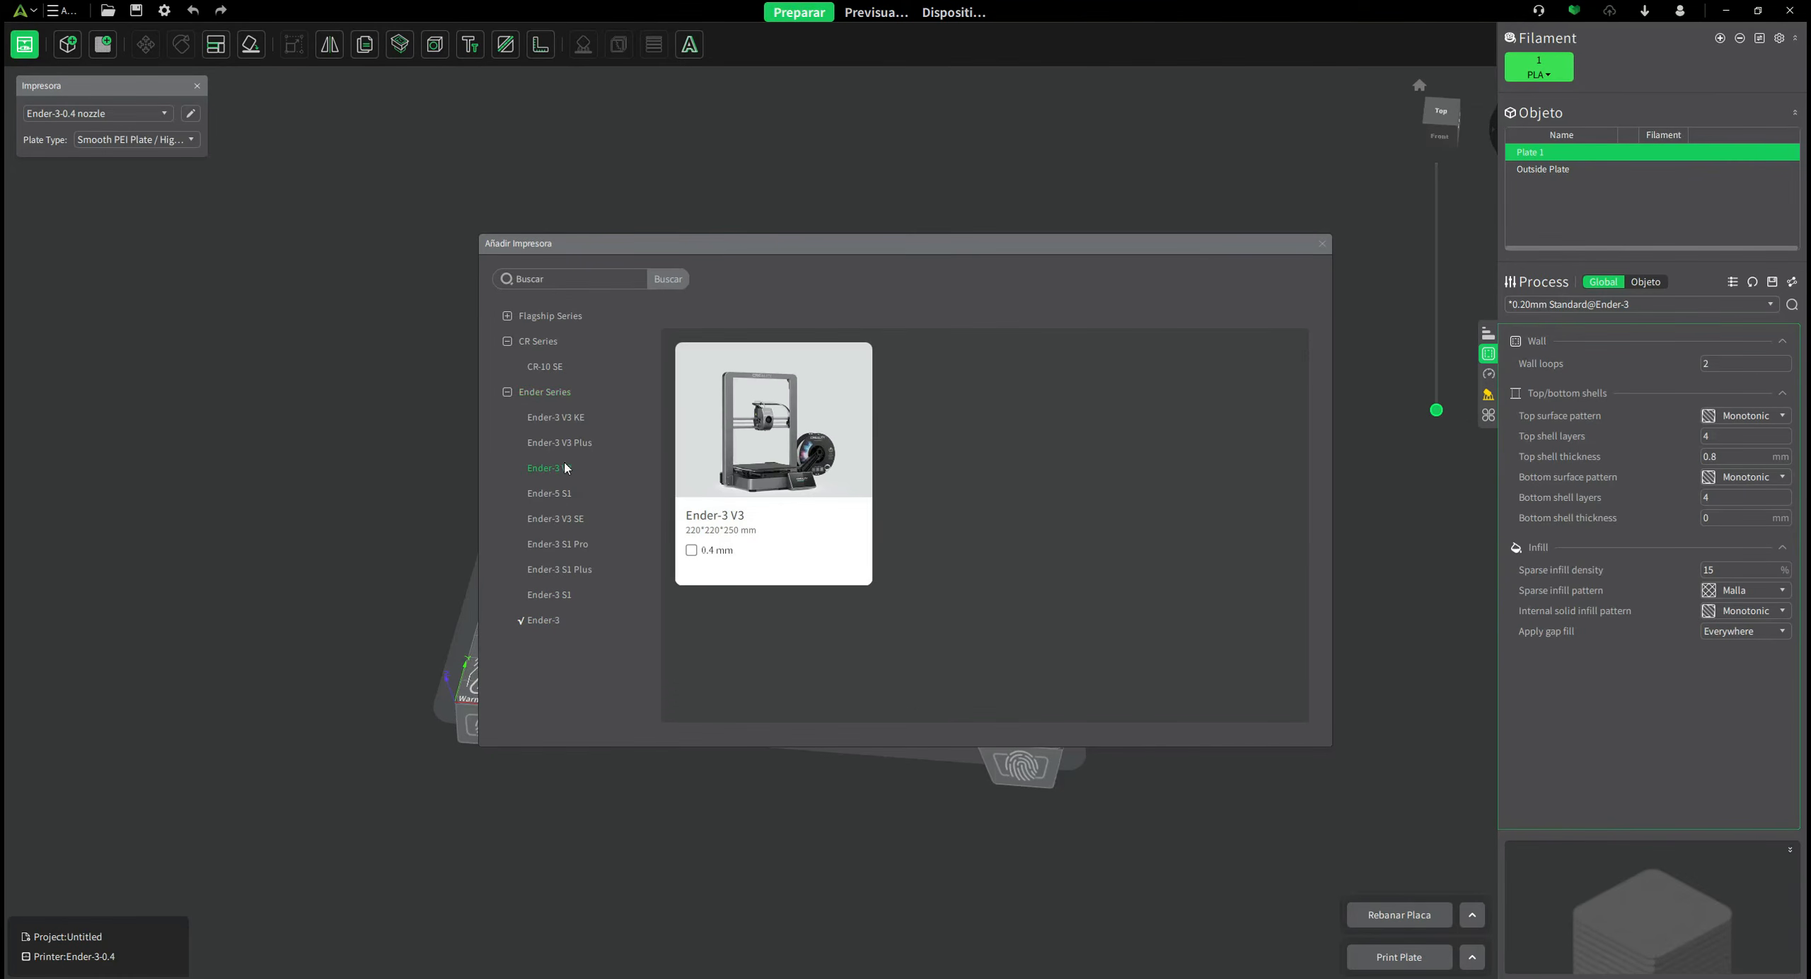
left_click(691, 551)
left_click(1322, 244)
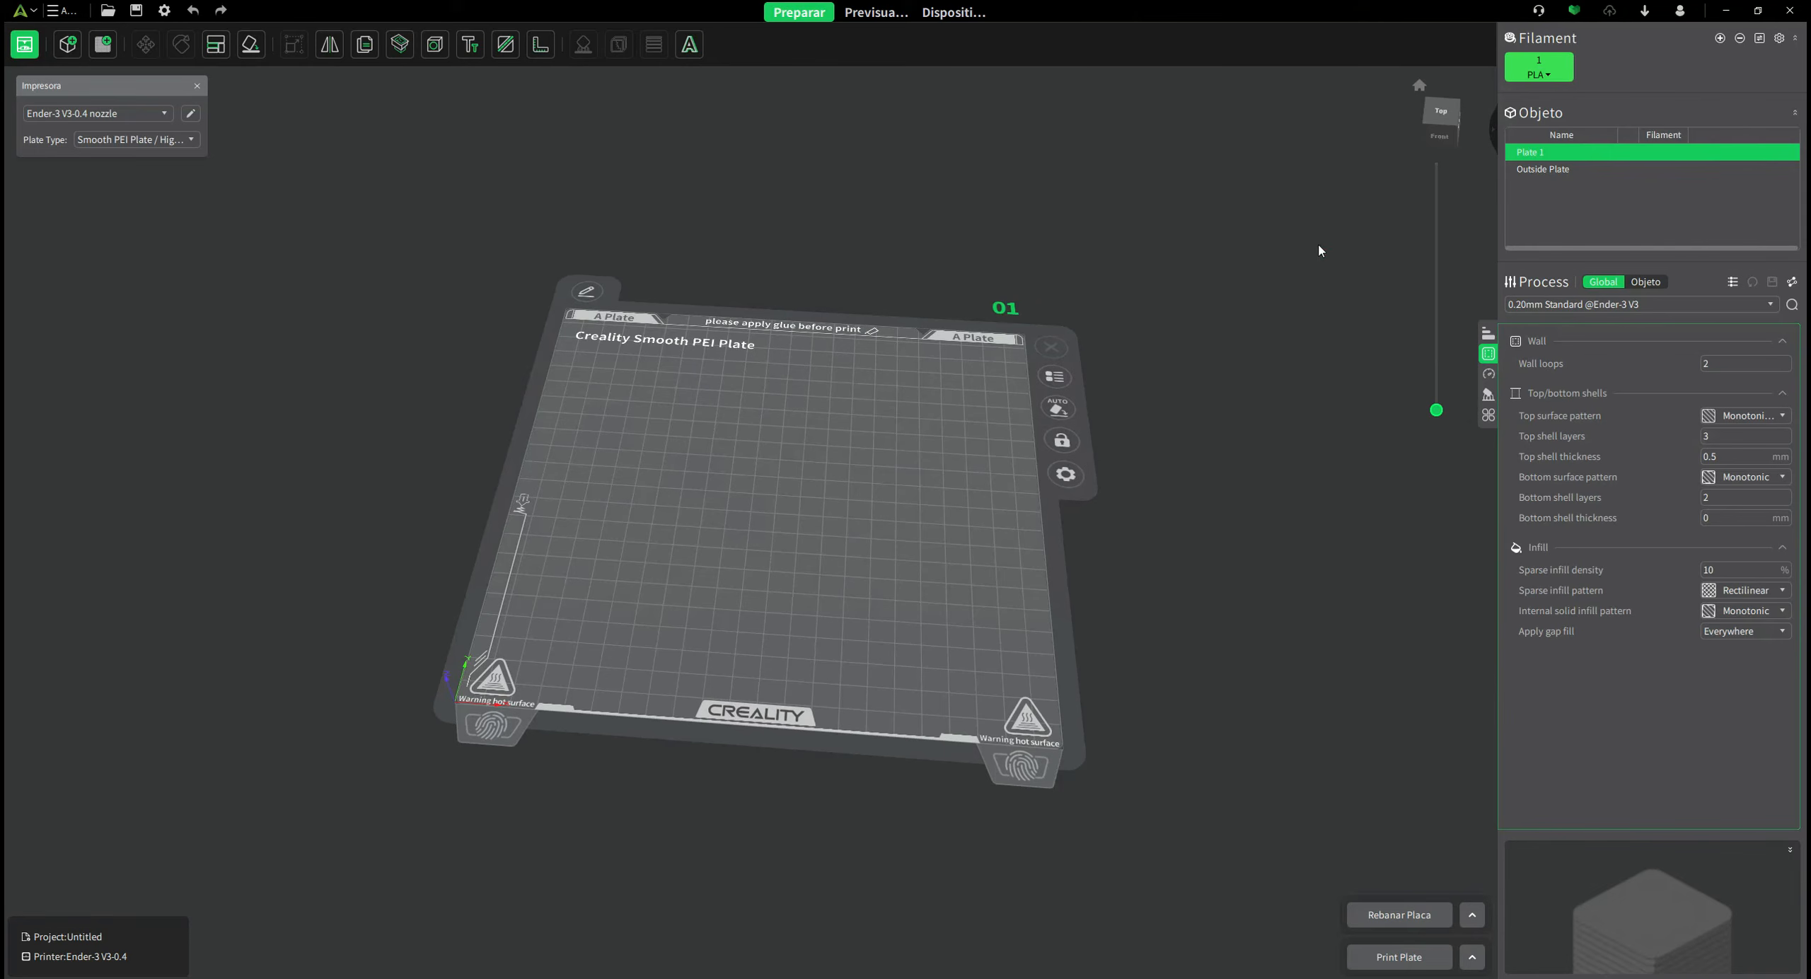
Select the Ender-3 V3-0.4 nozzle printer and review its basic information in Manage Printer.
left_click(142, 113)
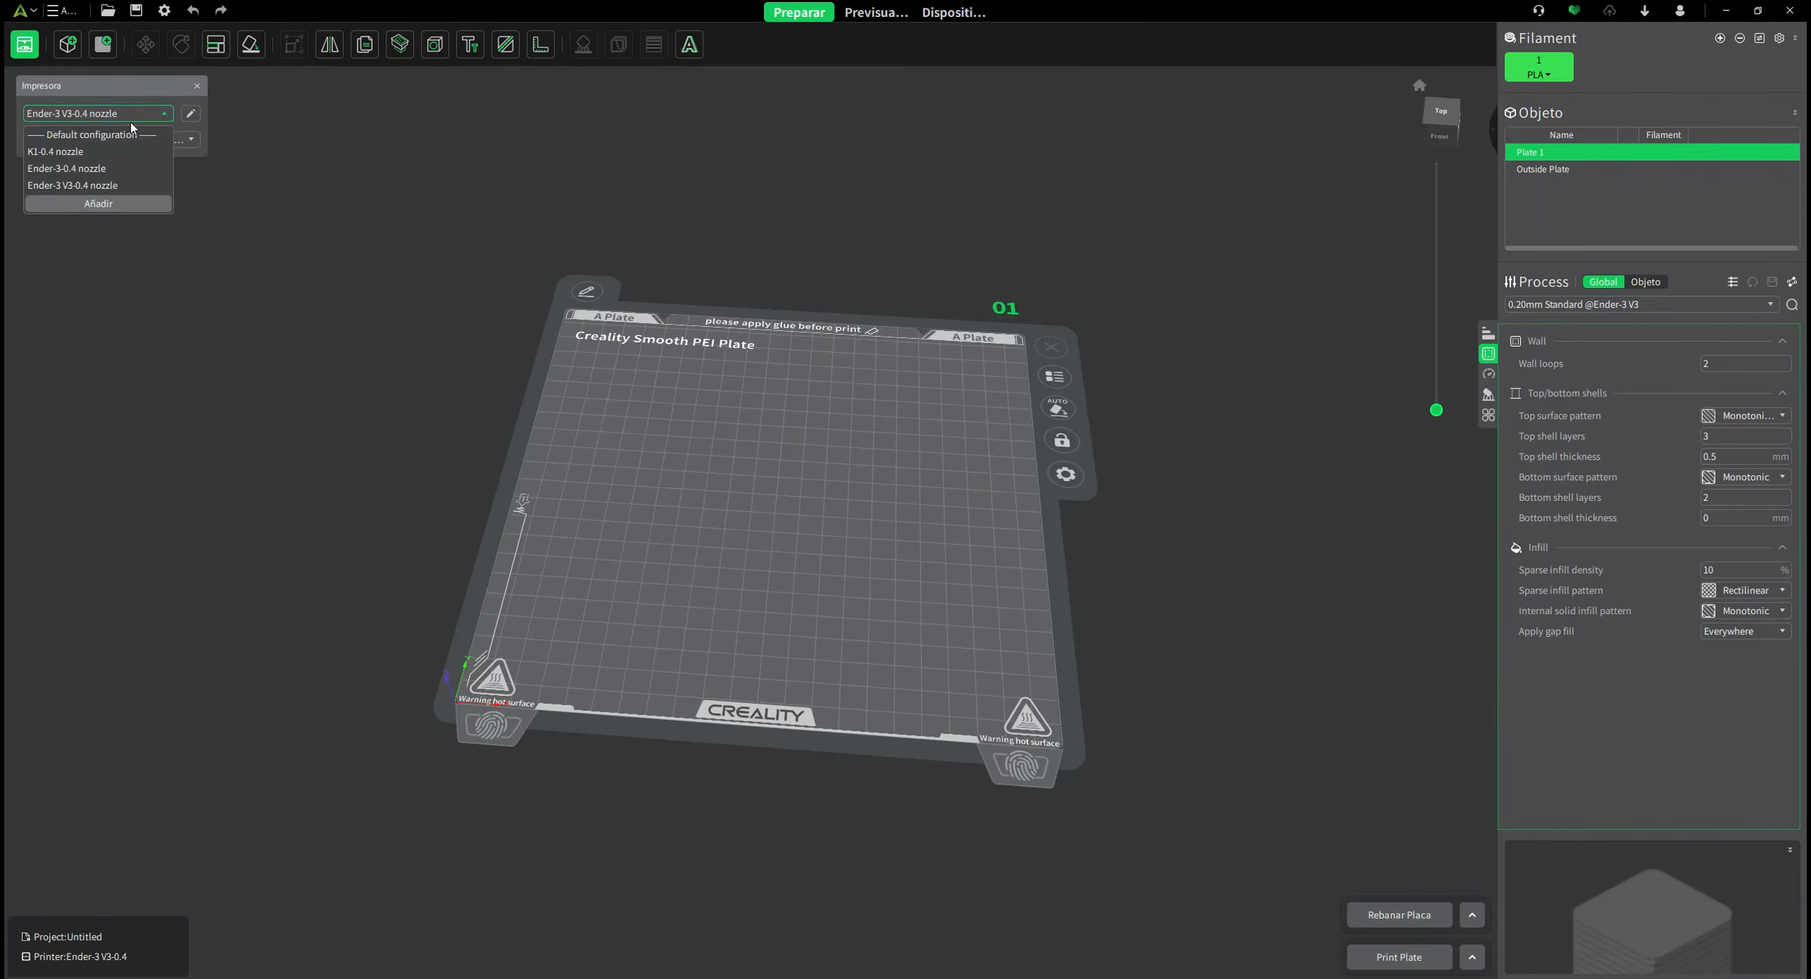
left_click(77, 185)
left_click(190, 114)
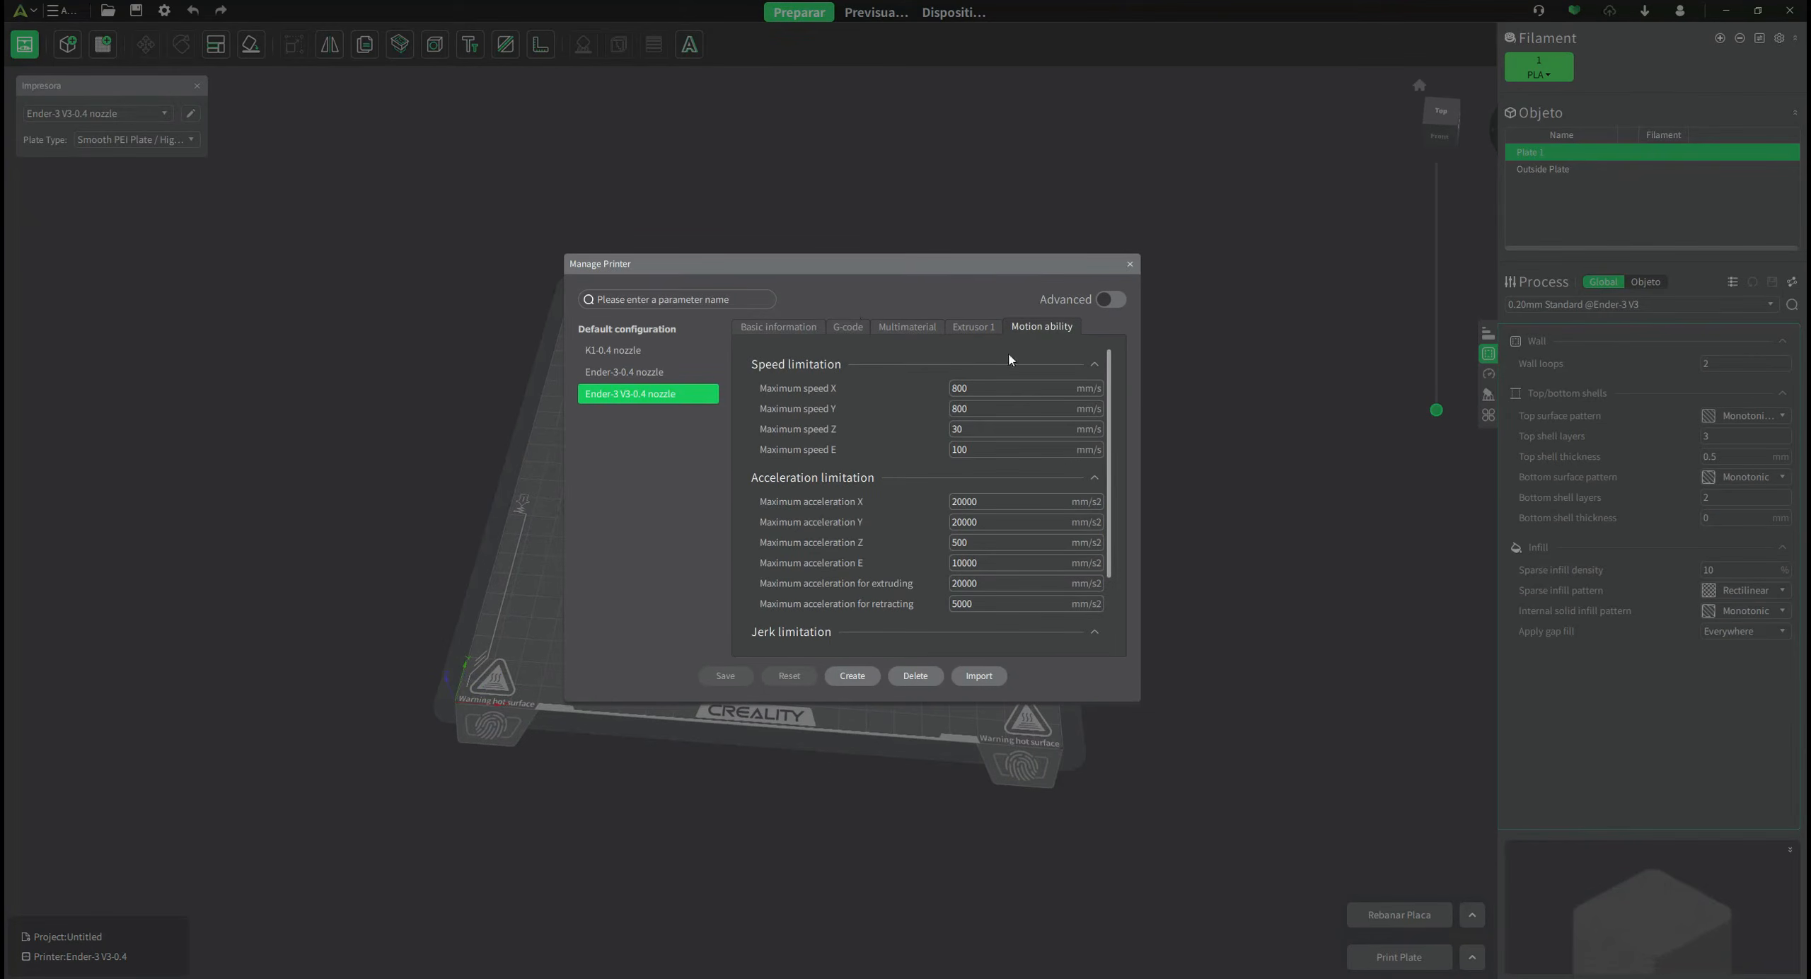
left_click(780, 327)
scroll(895, 485, "down", 5)
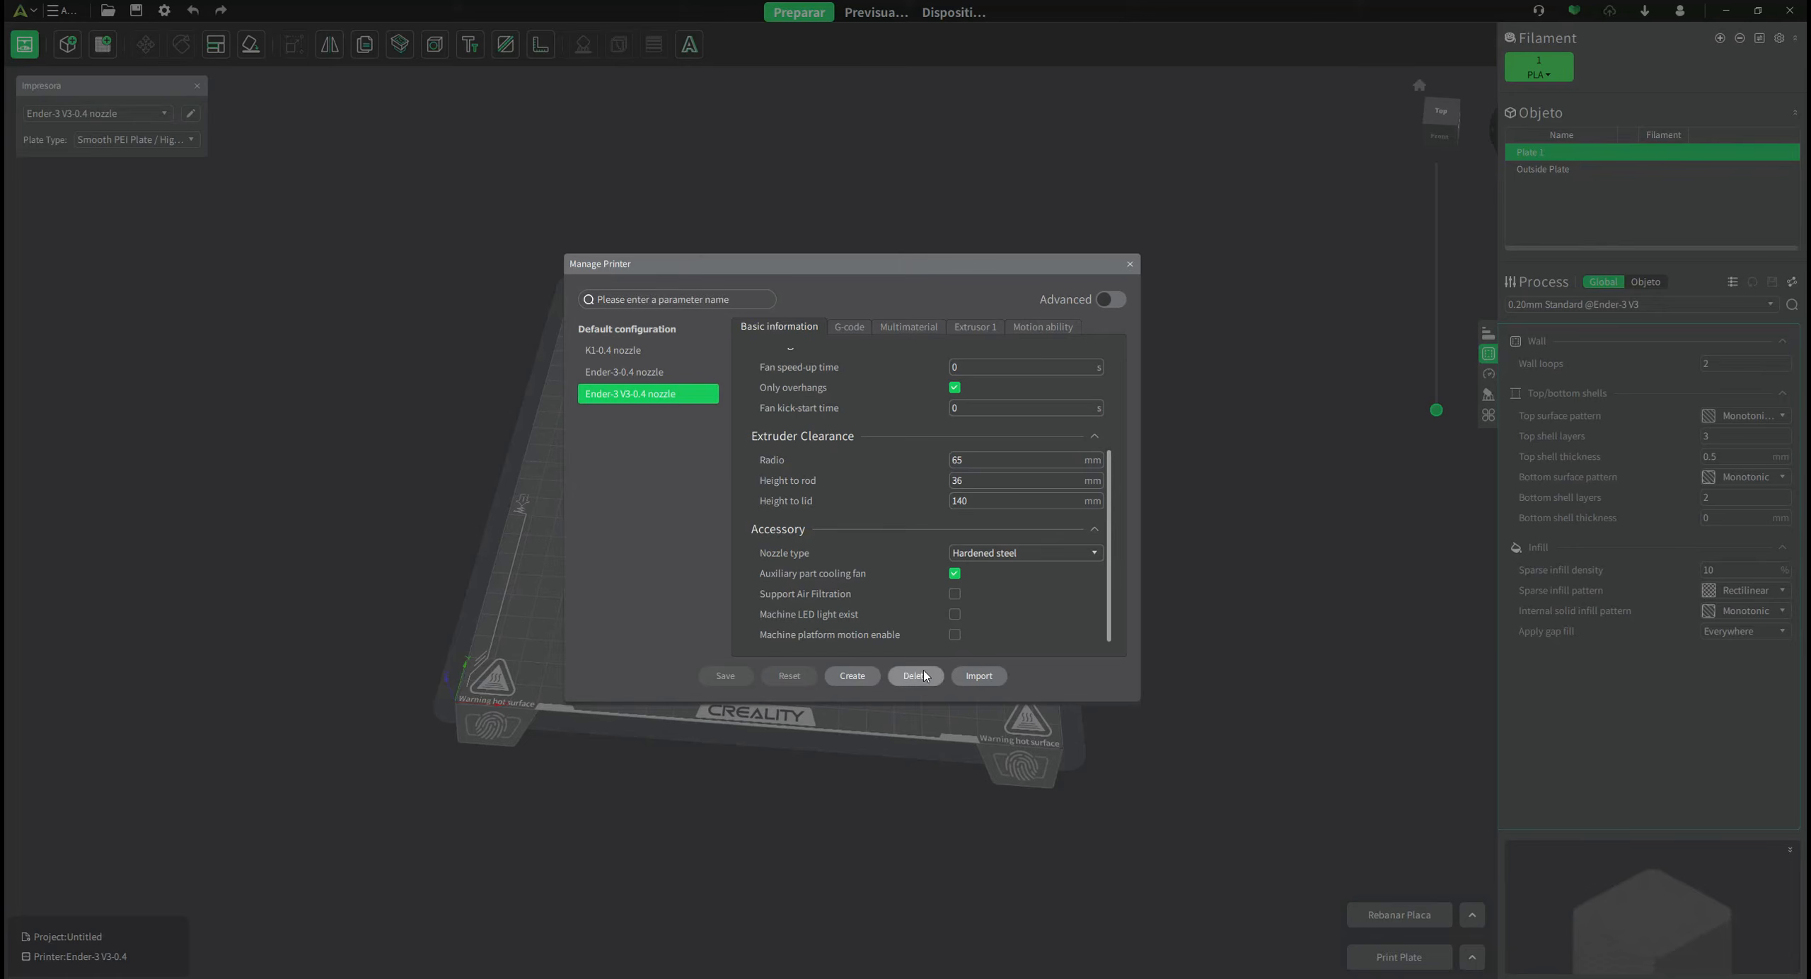
left_click(1131, 265)
Set the plate type to Custom Plate, after briefly switching back to Smooth PEI.
left_click(188, 142)
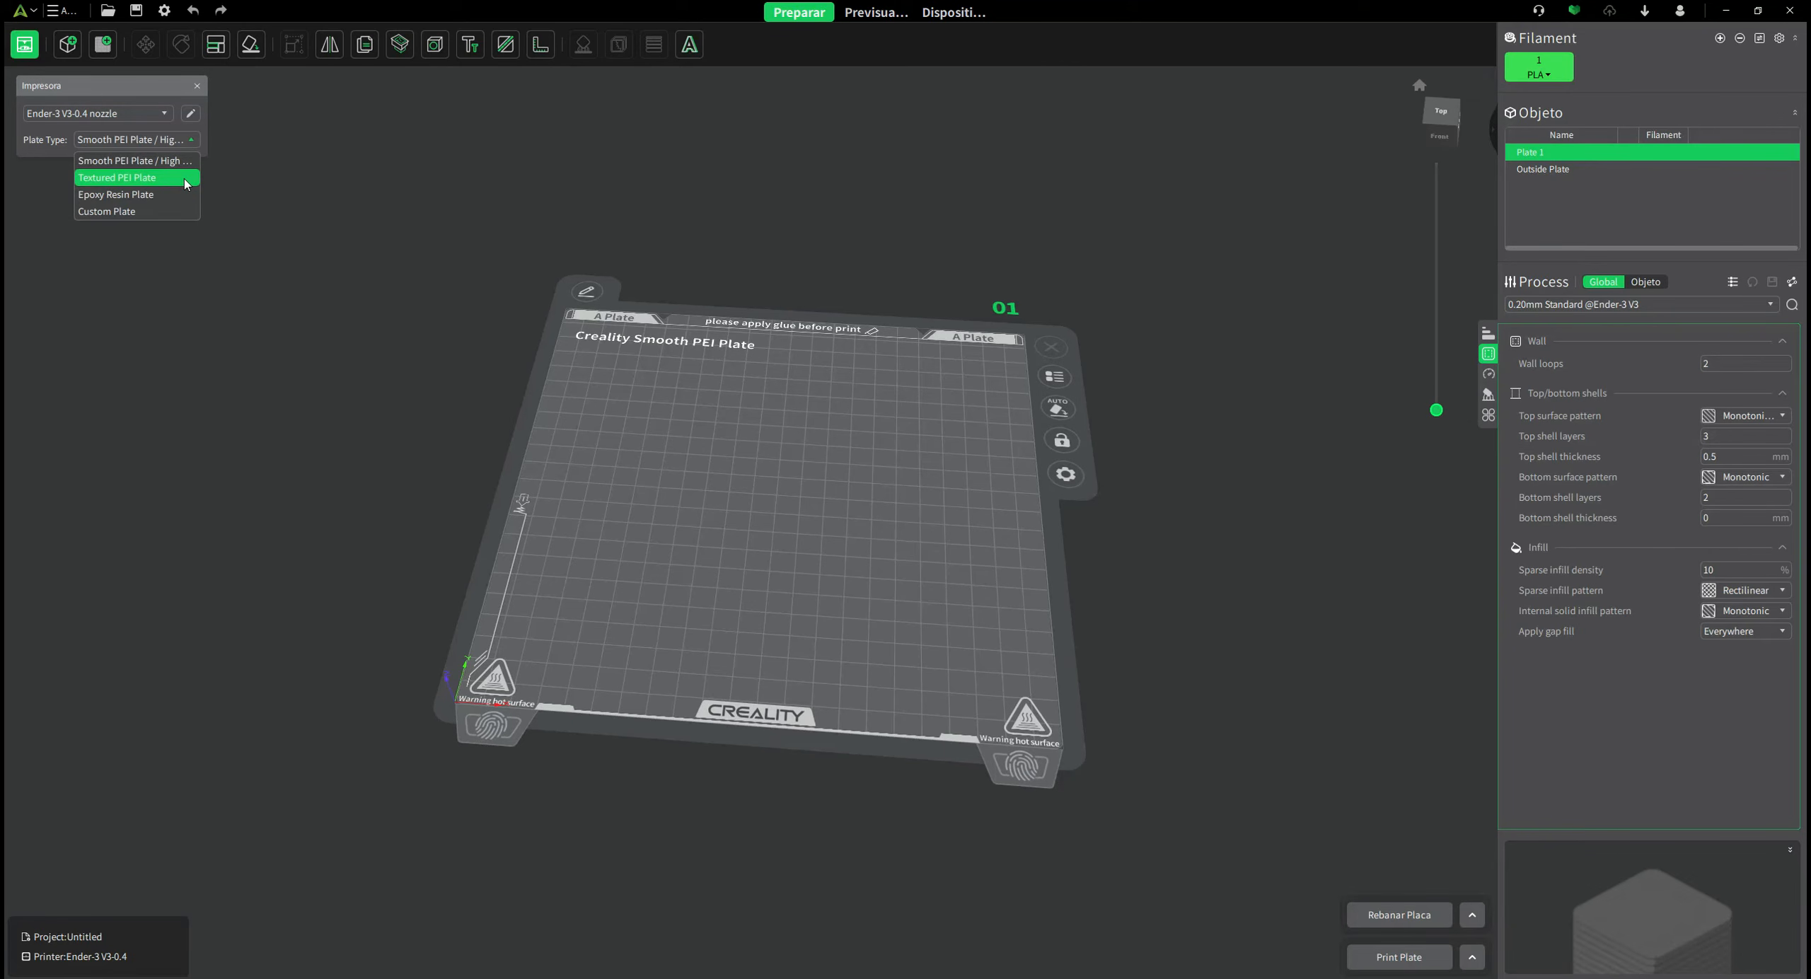
left_click(162, 211)
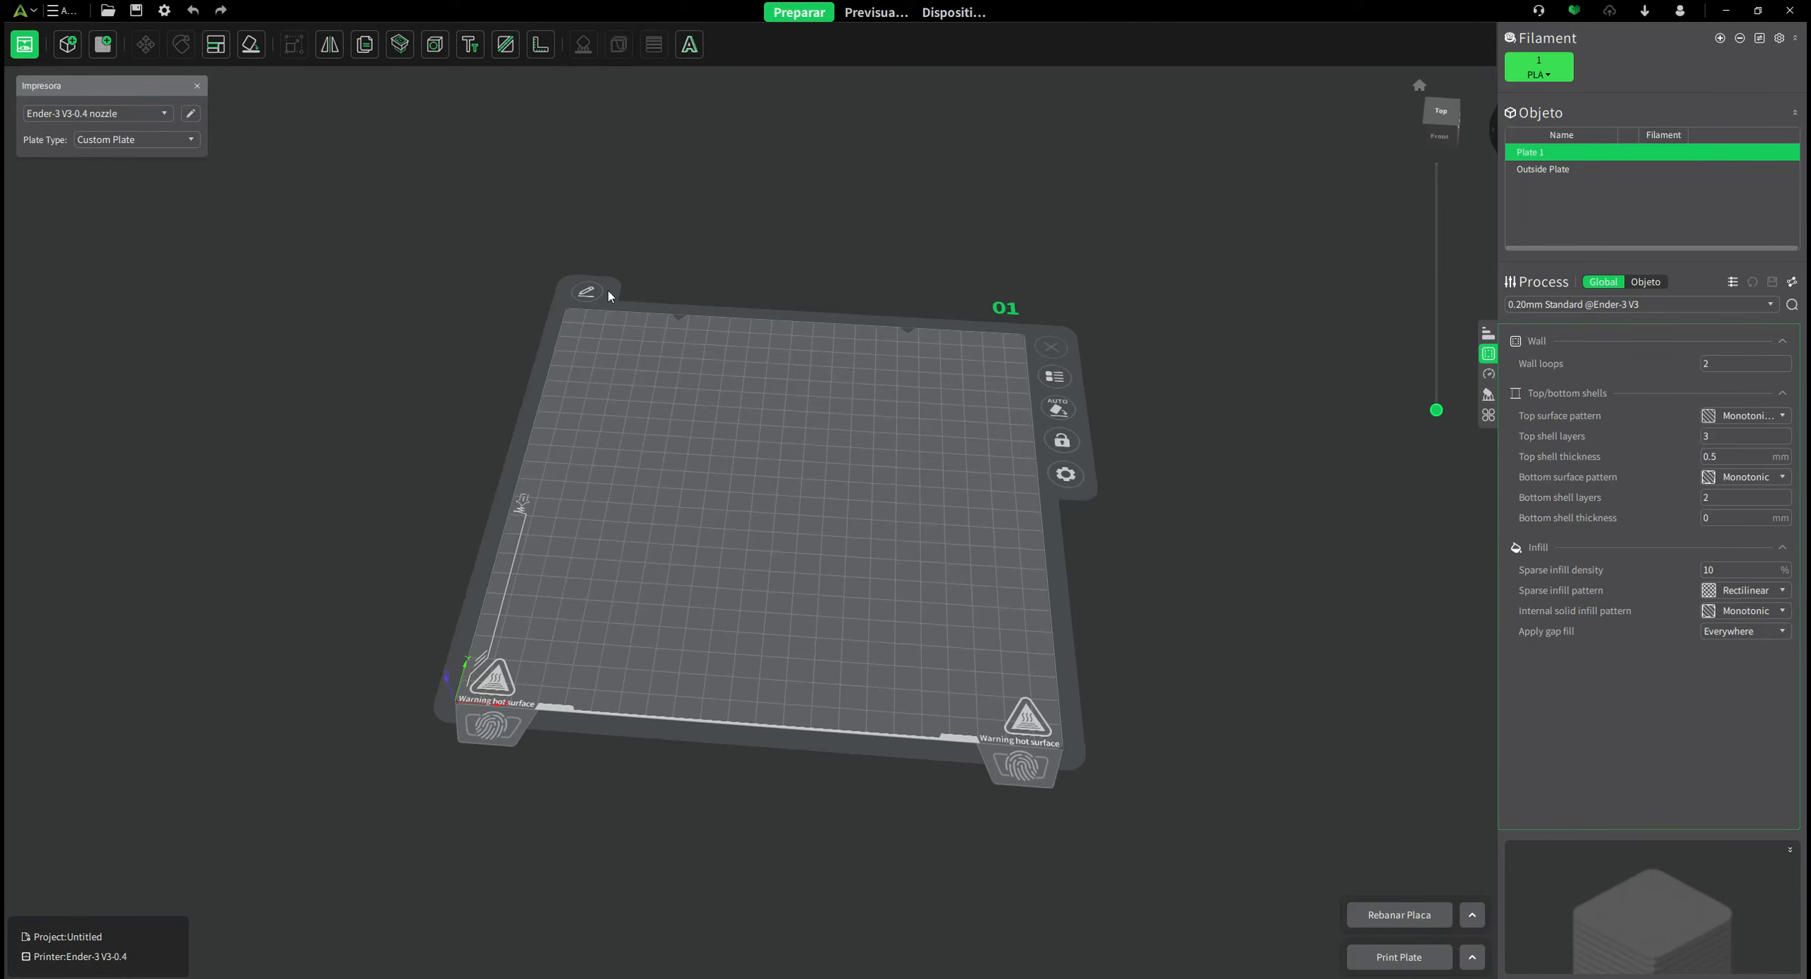
left_click(152, 140)
left_click(142, 168)
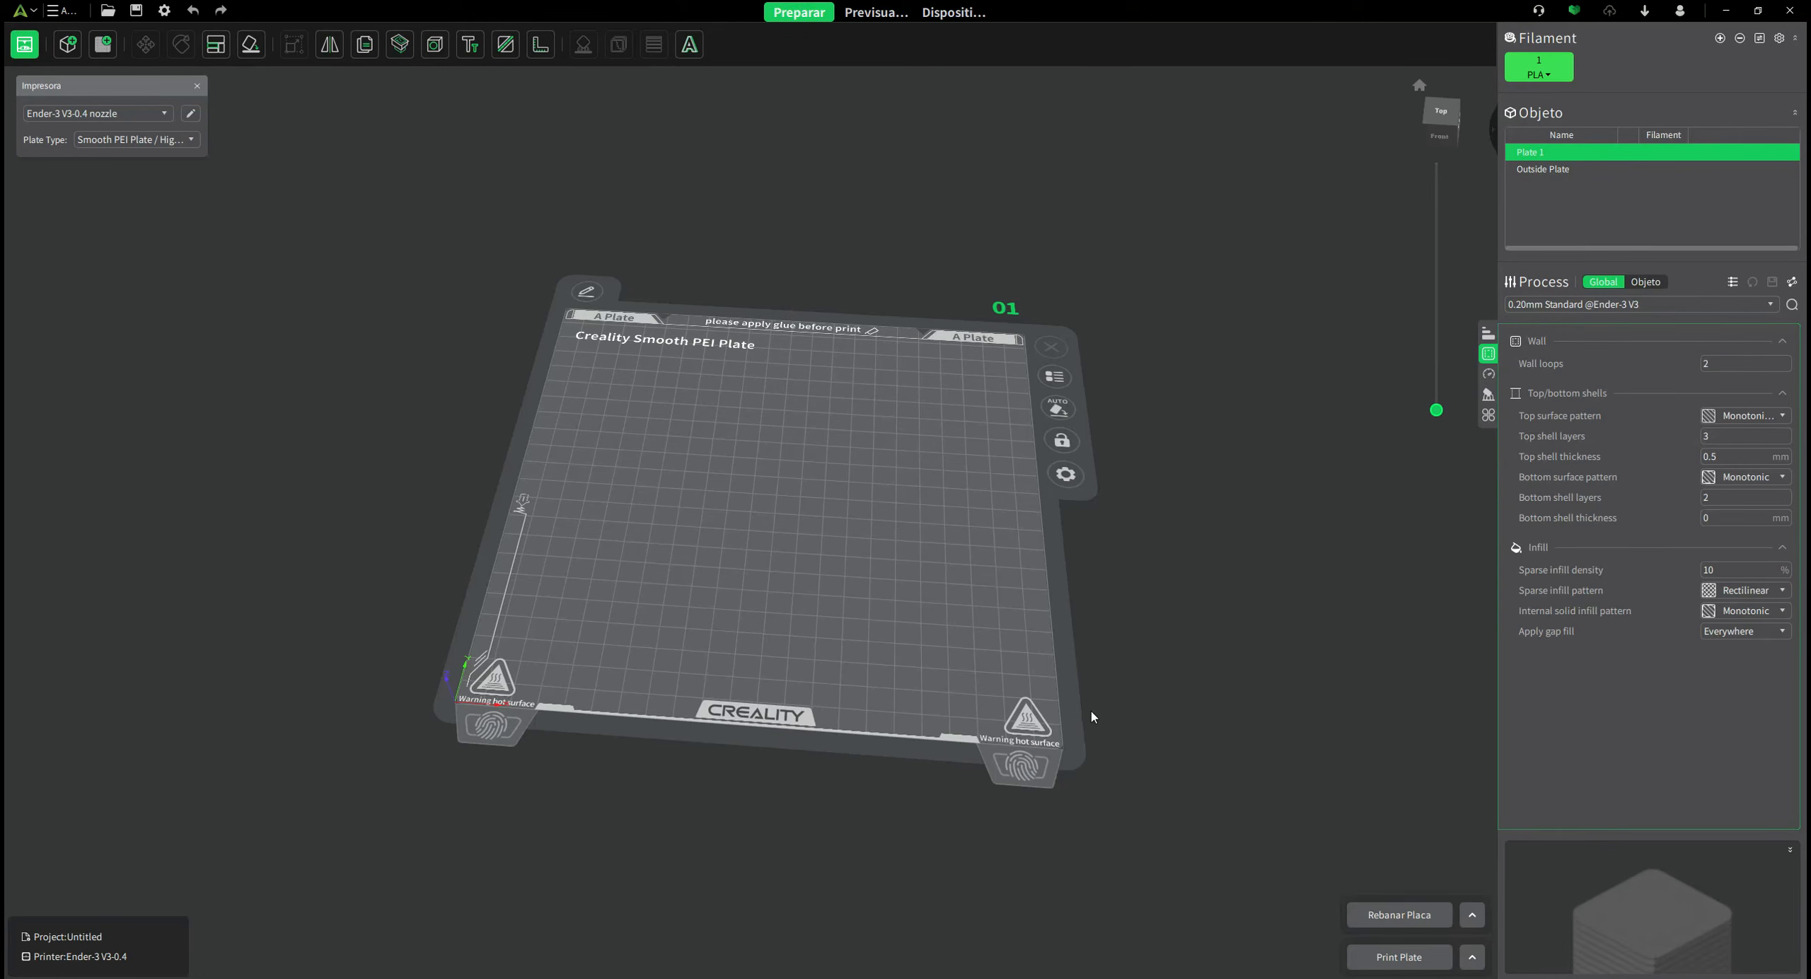
left_click(135, 139)
left_click(109, 213)
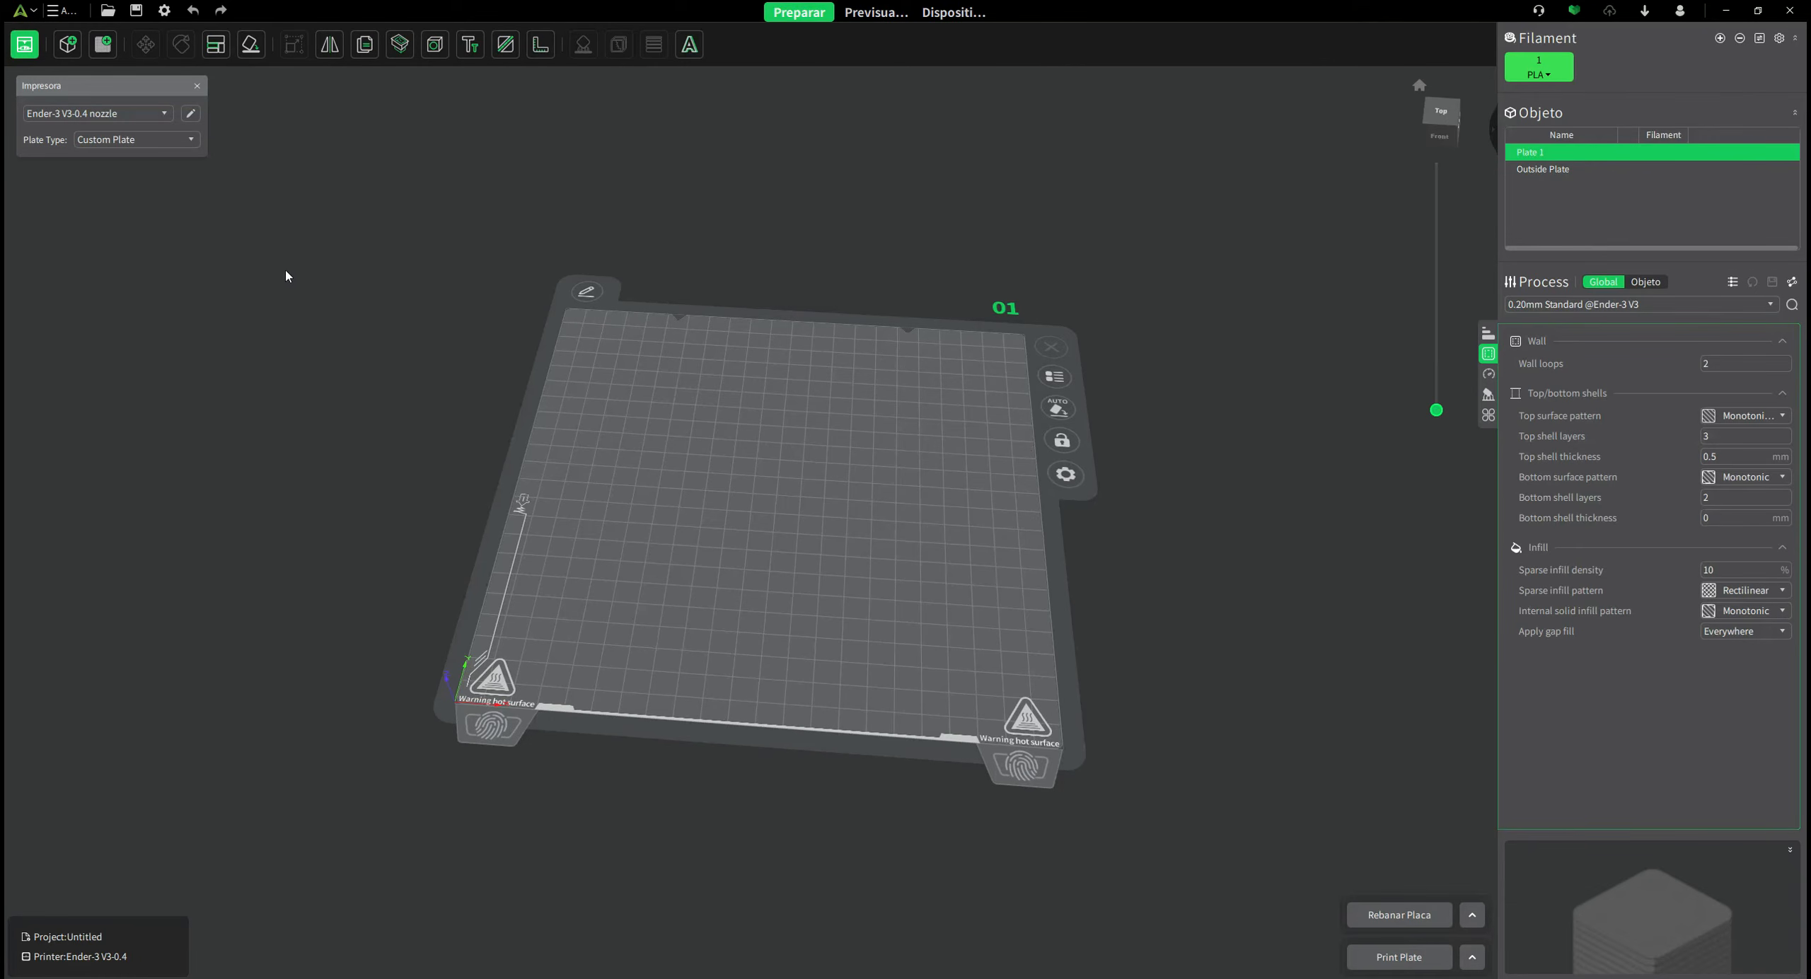
Rename the build plate to 'prueba'.
left_click(585, 292)
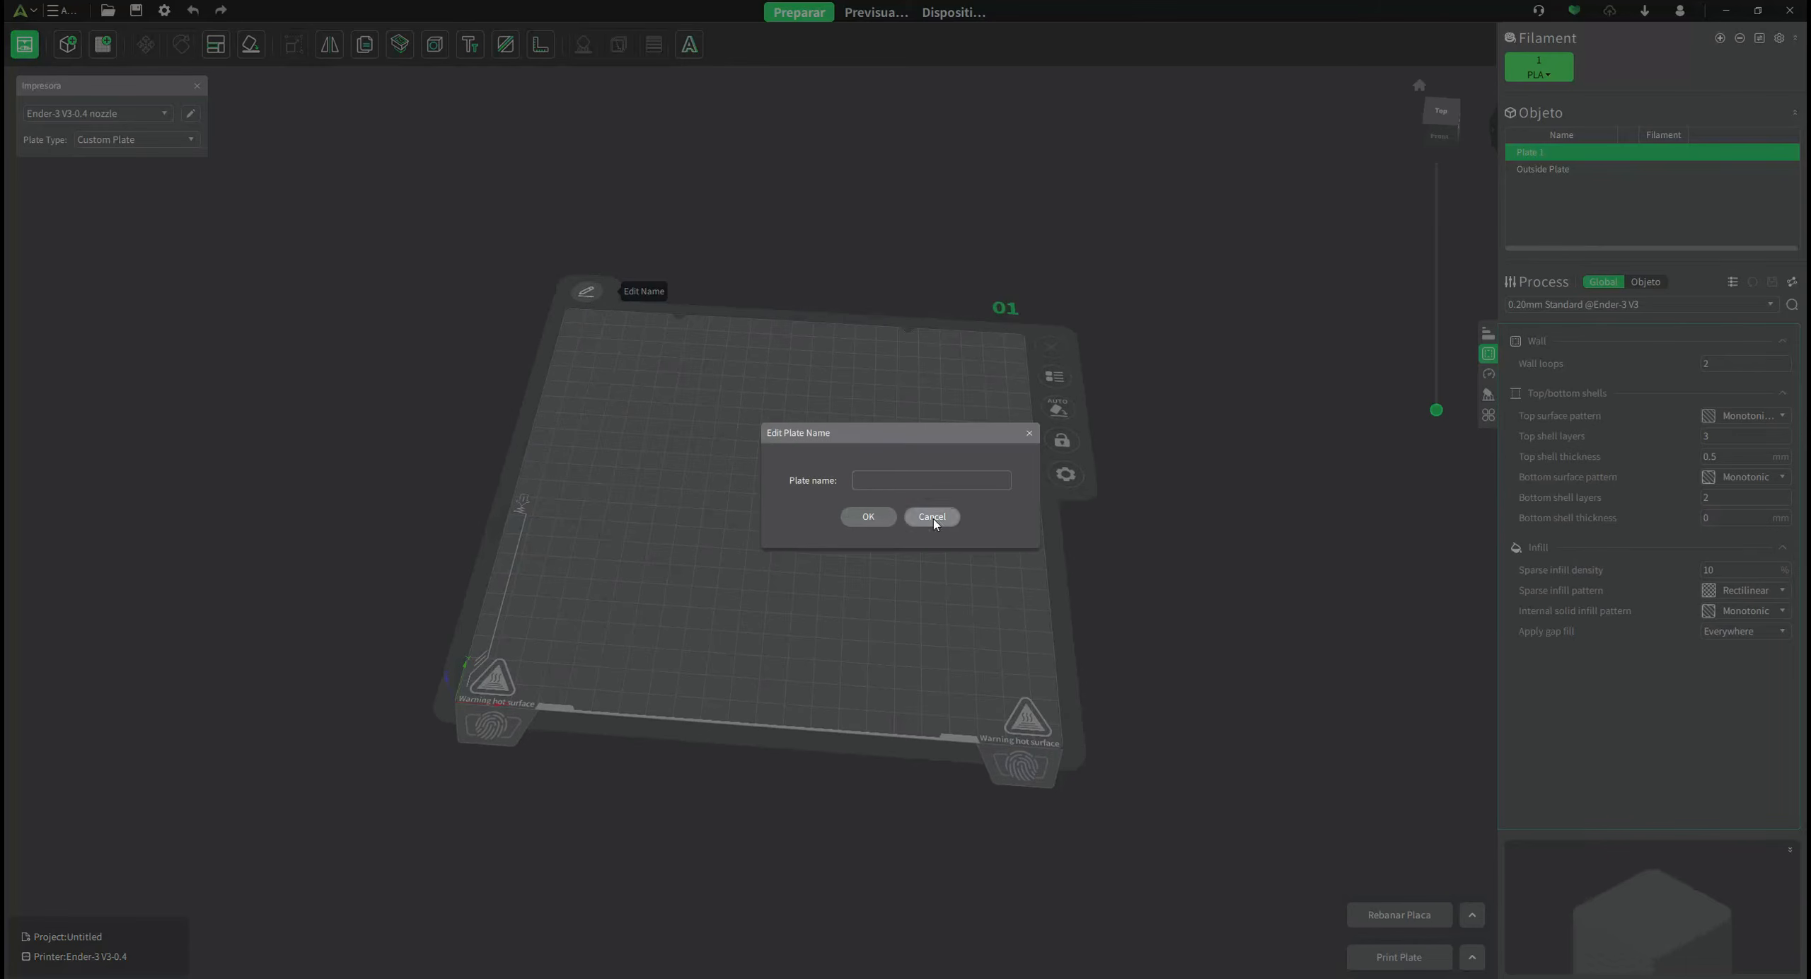
type("prueba")
key("Return")
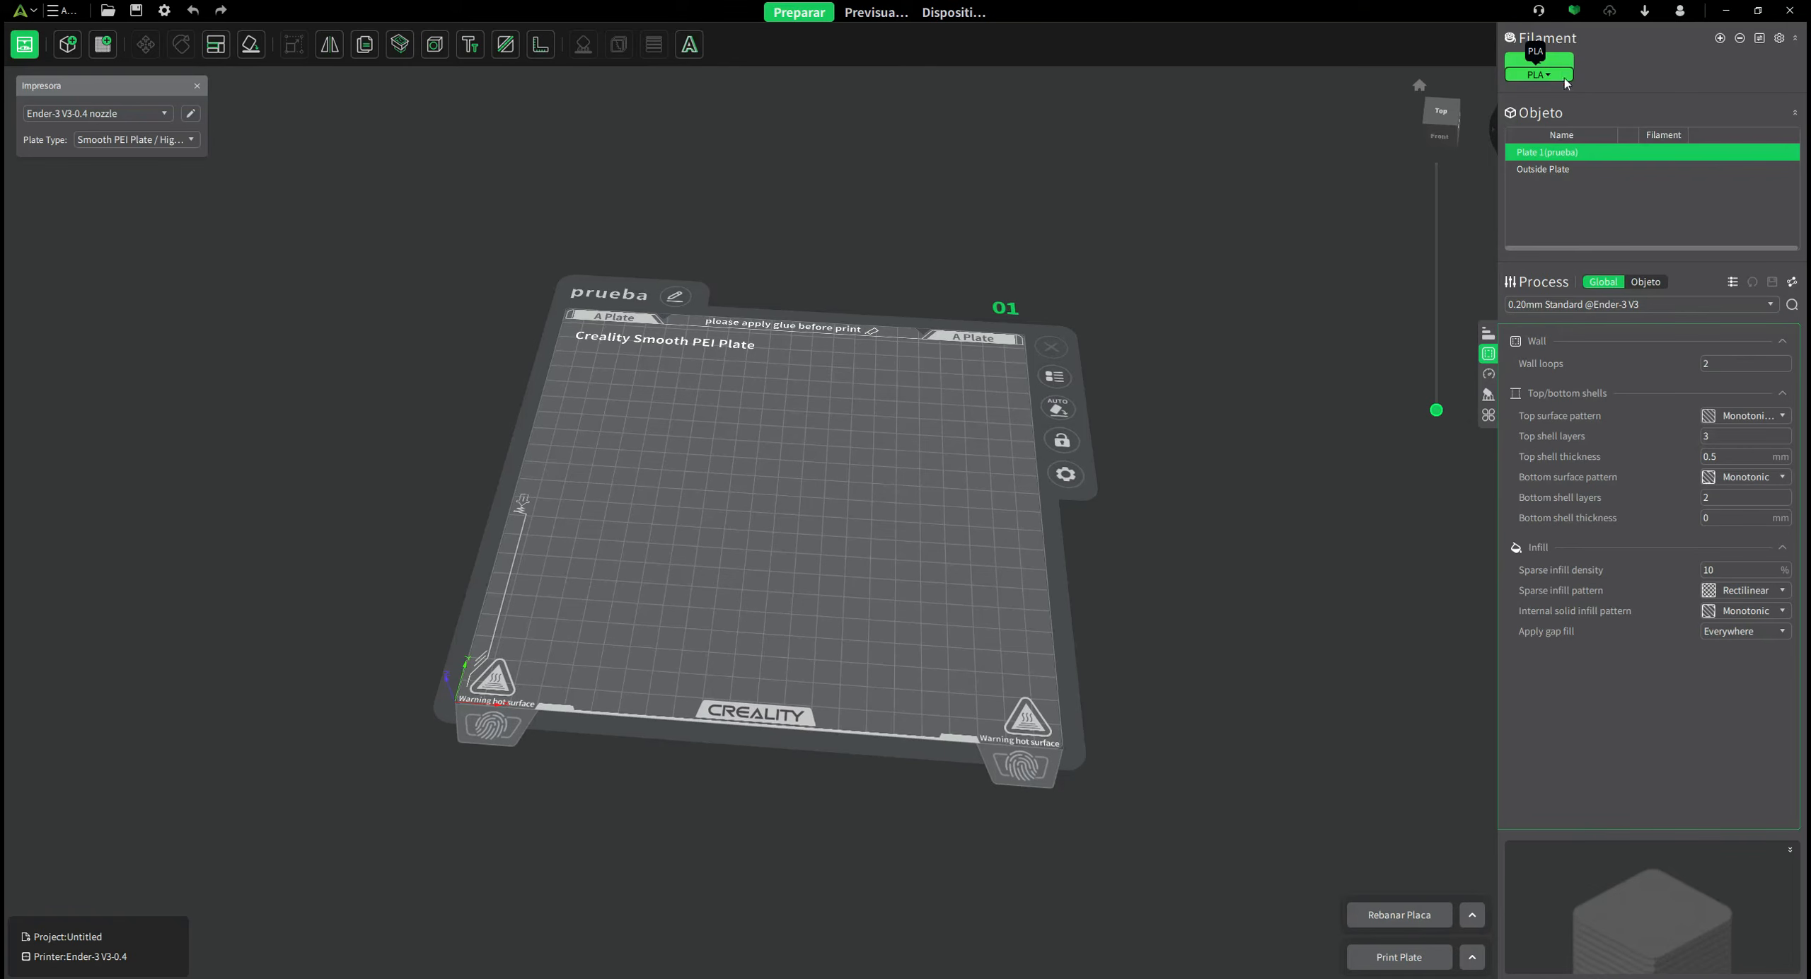
Switch filament 1 to Generic PLA and open its preset settings in Manage Filaments.
left_click(1550, 74)
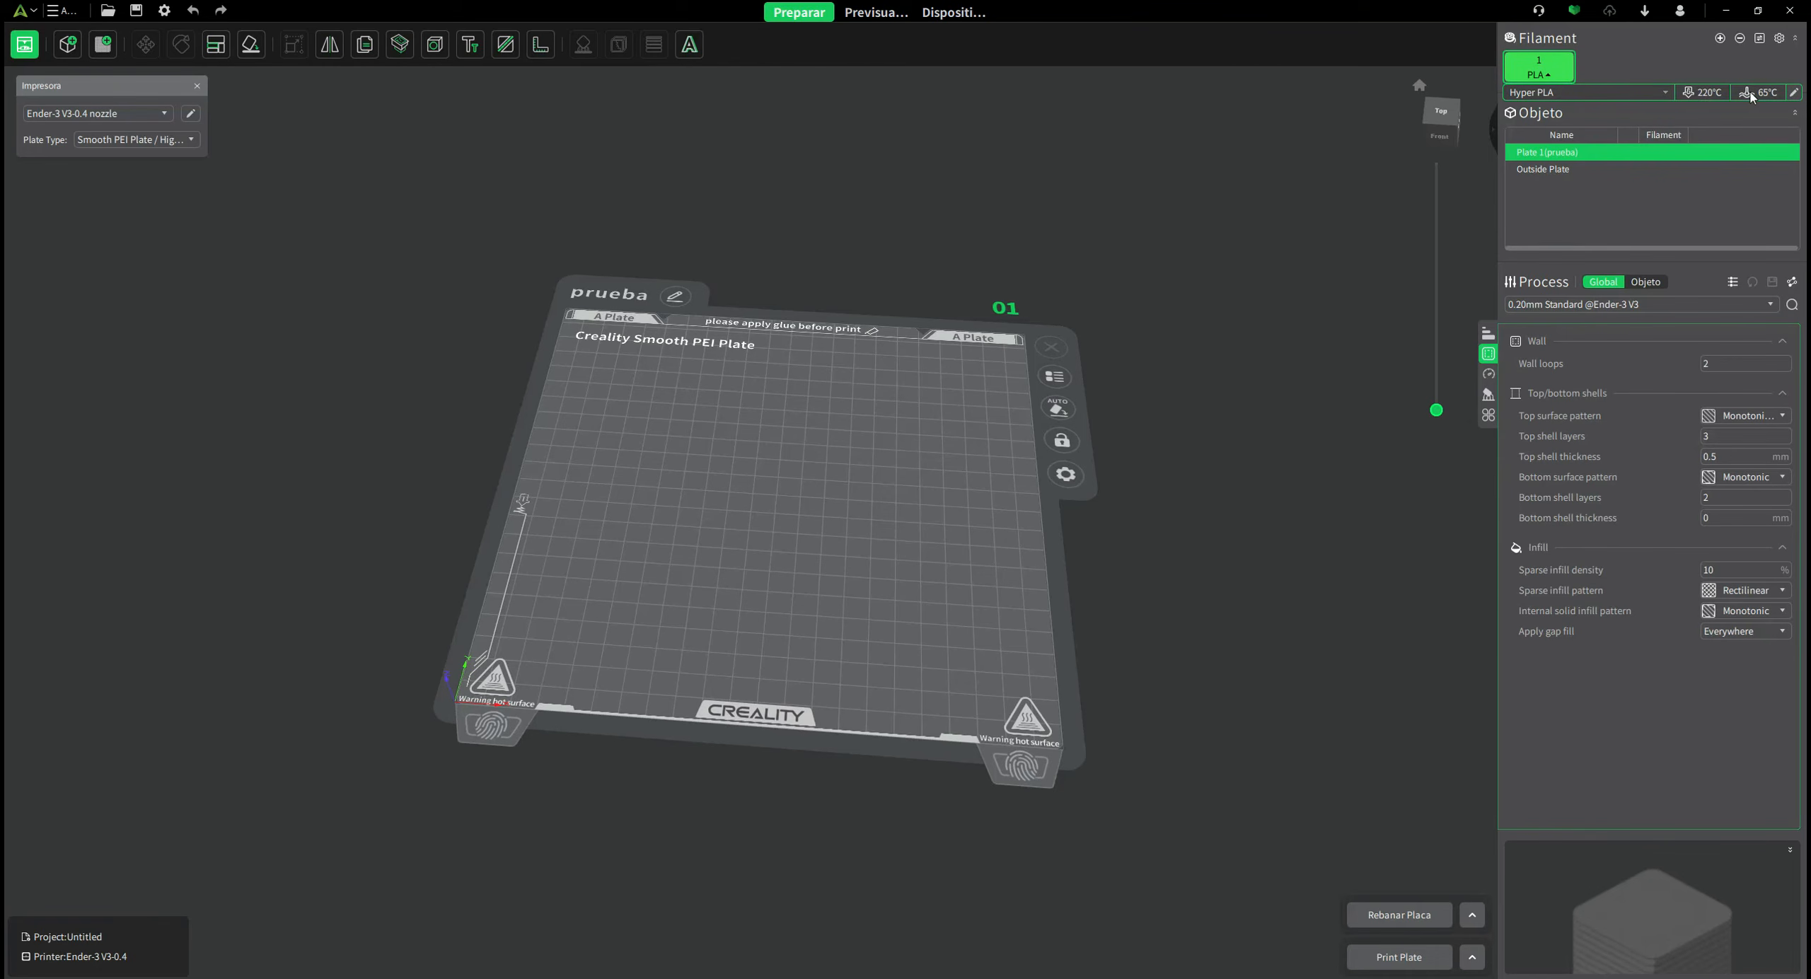
left_click(1666, 93)
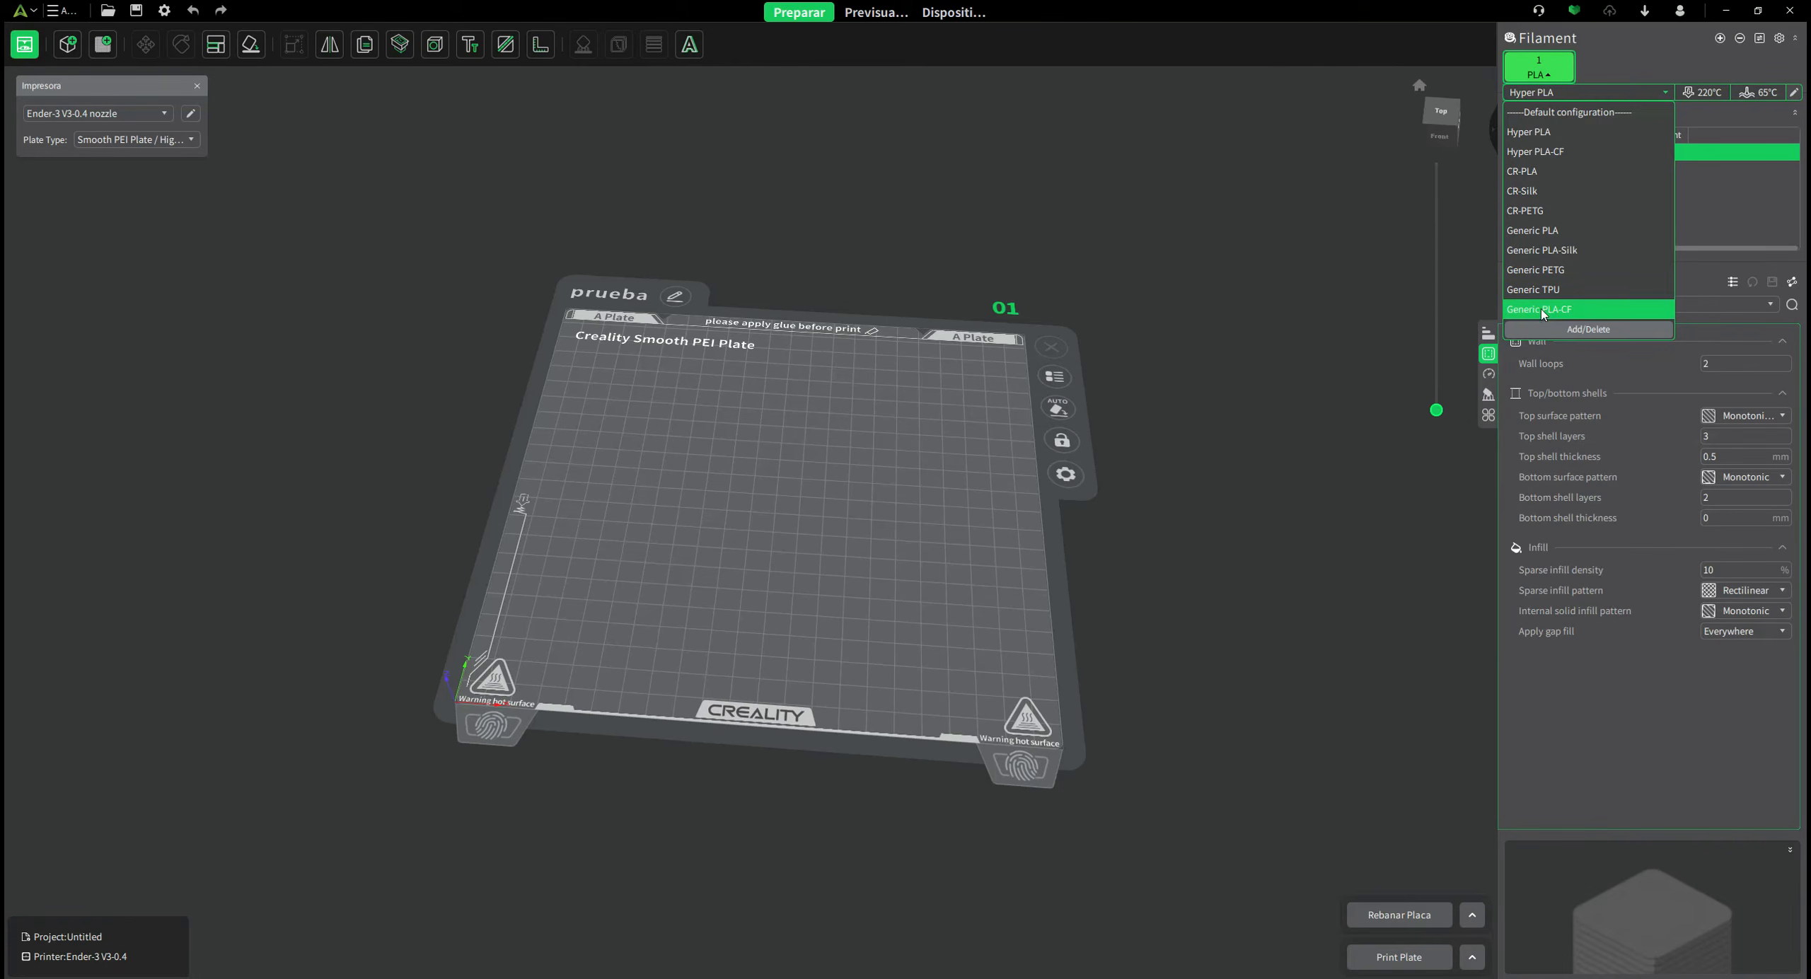
left_click(1550, 232)
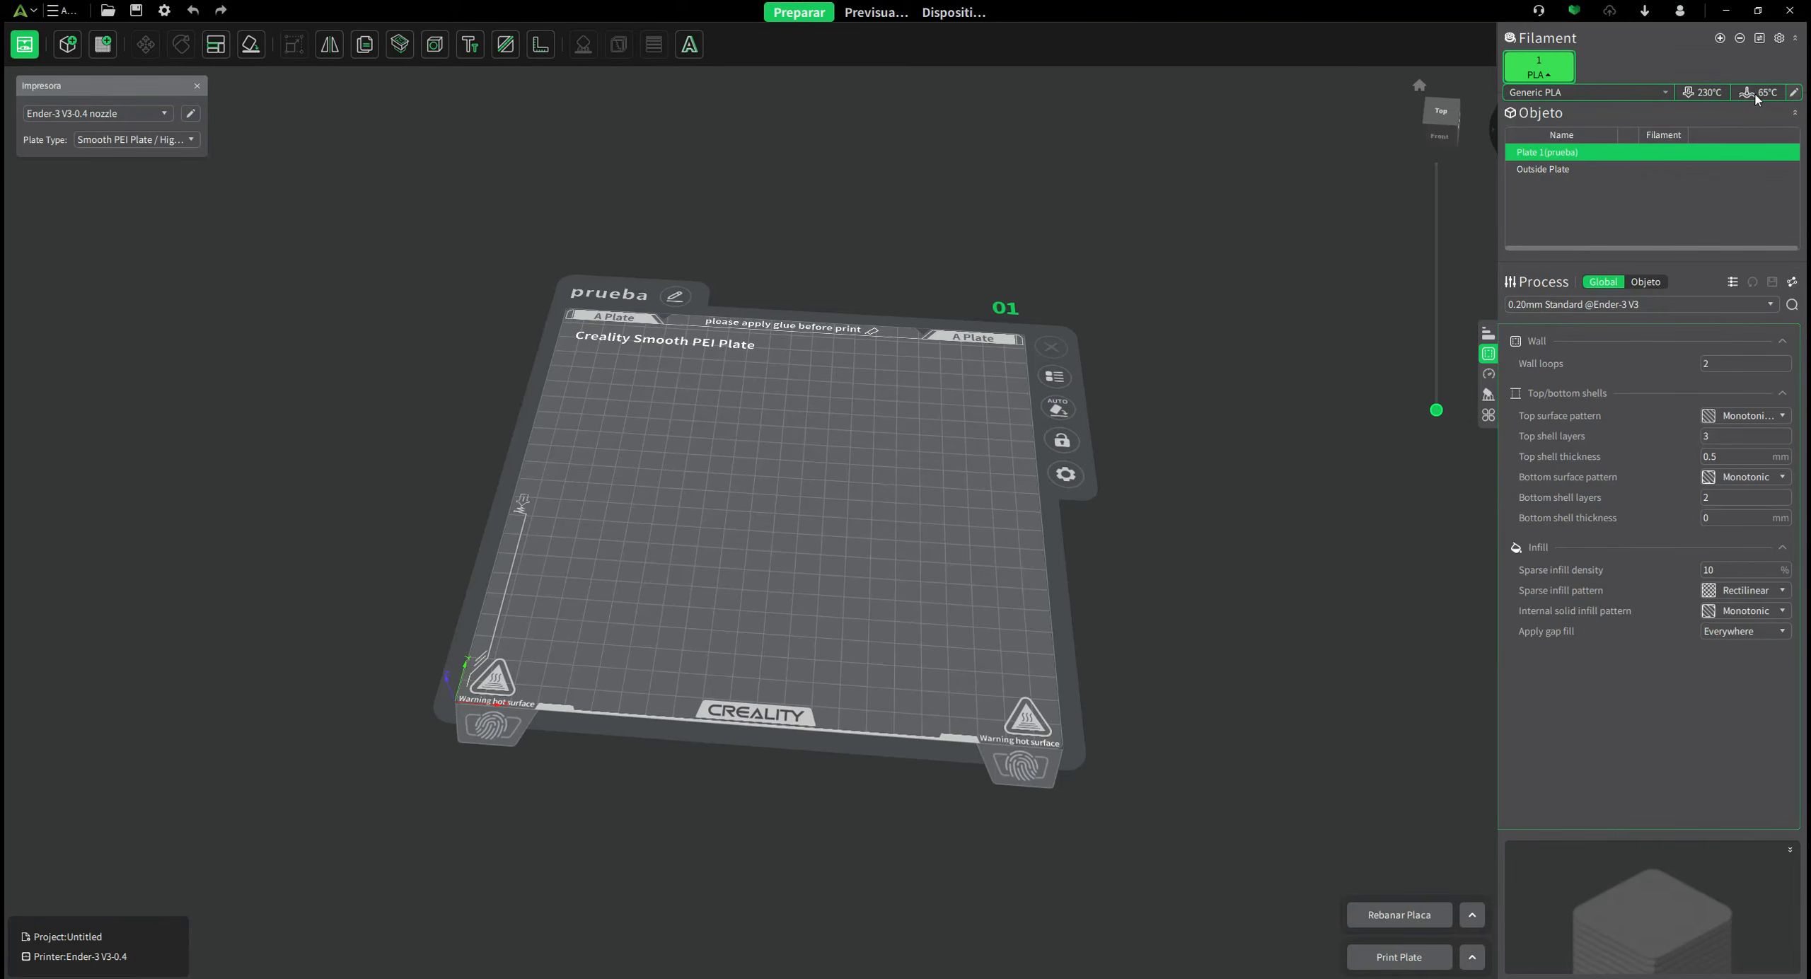
left_click(1794, 93)
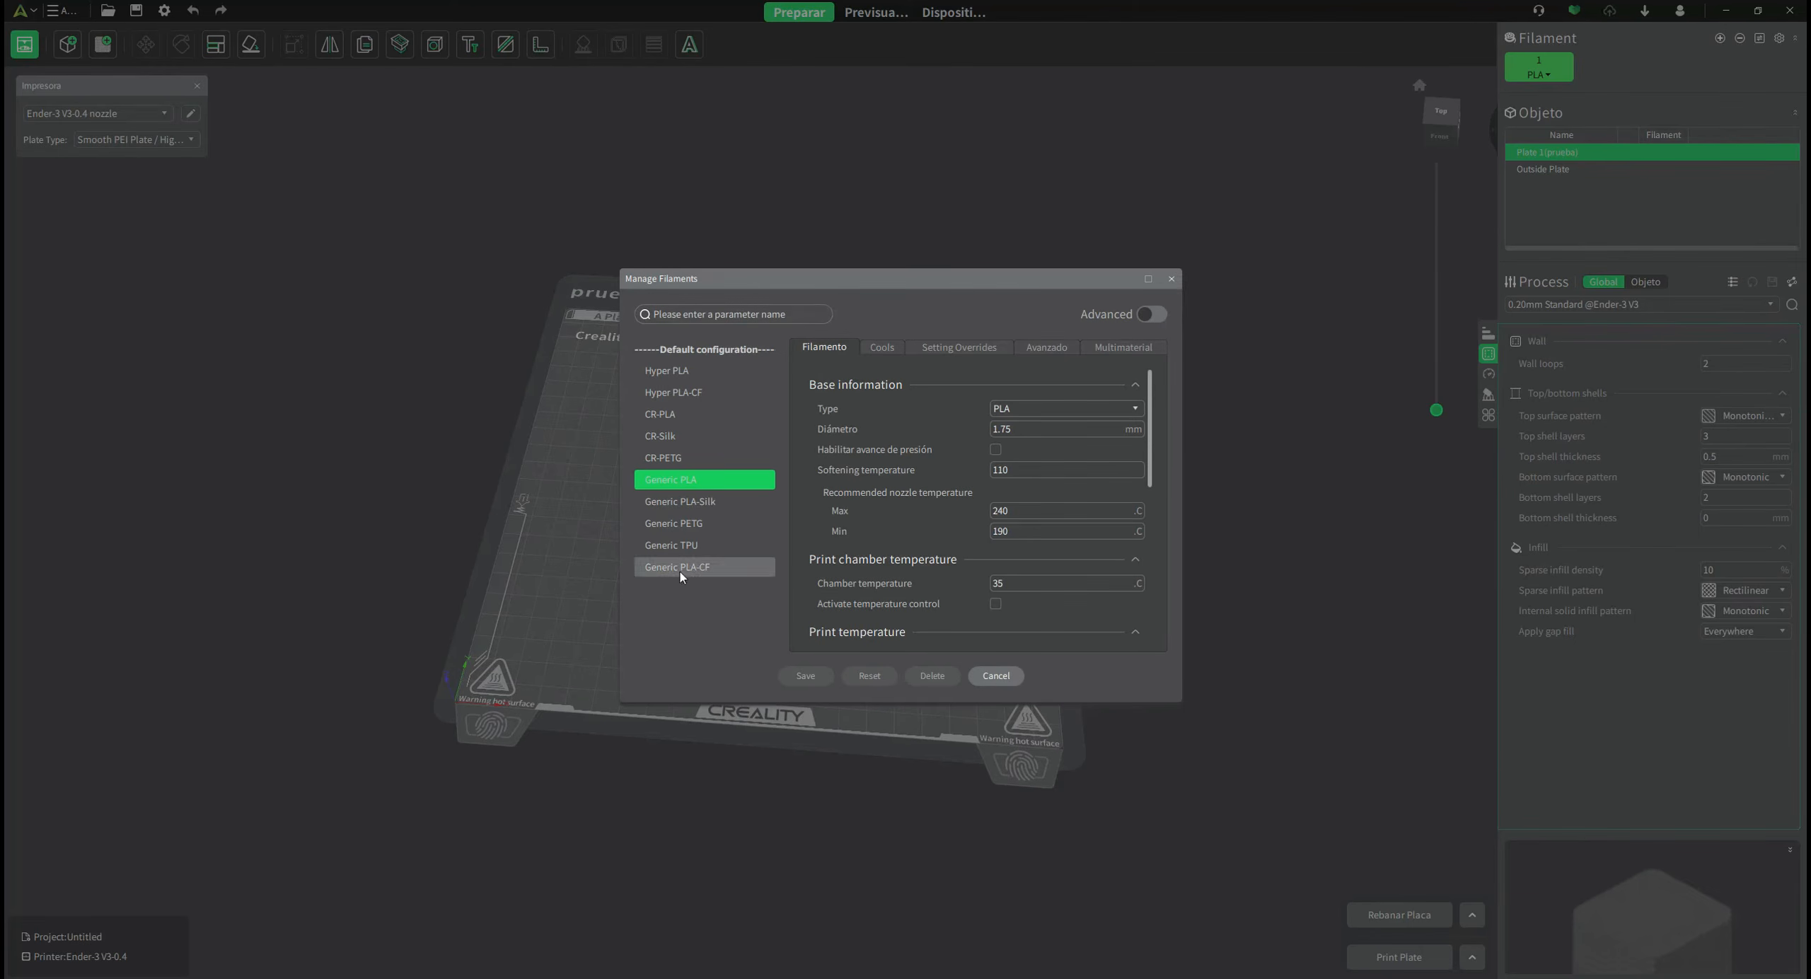
left_click(686, 370)
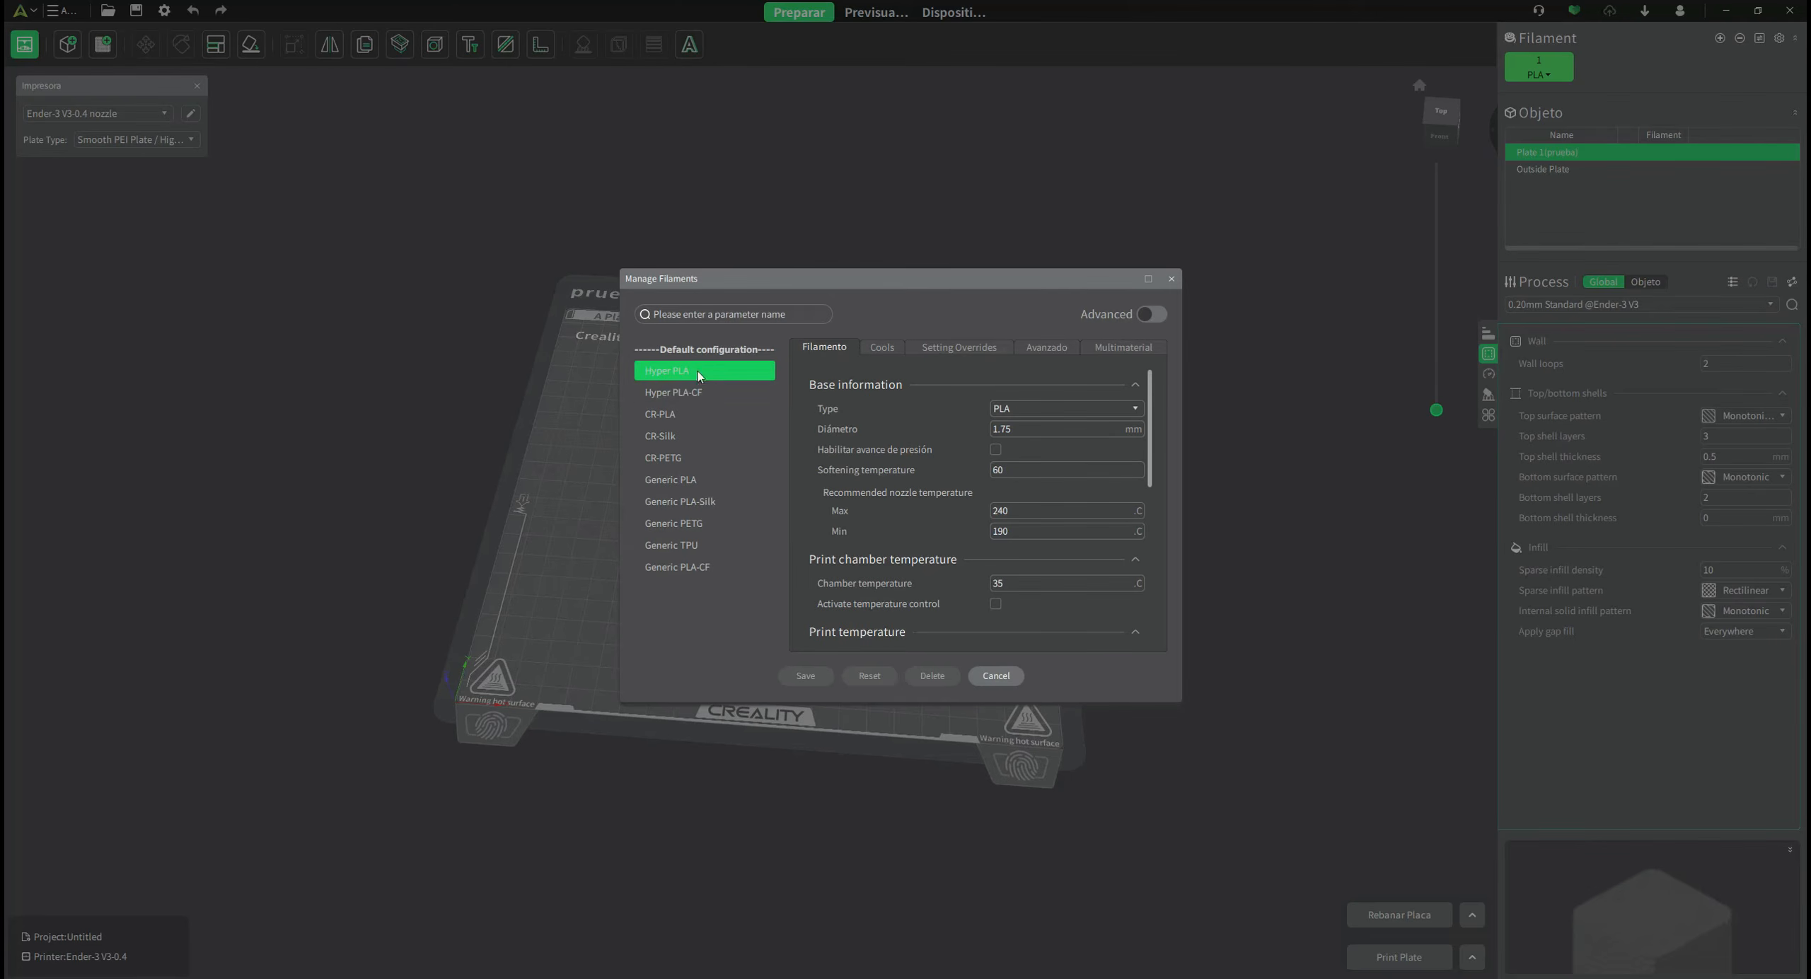
left_click(684, 413)
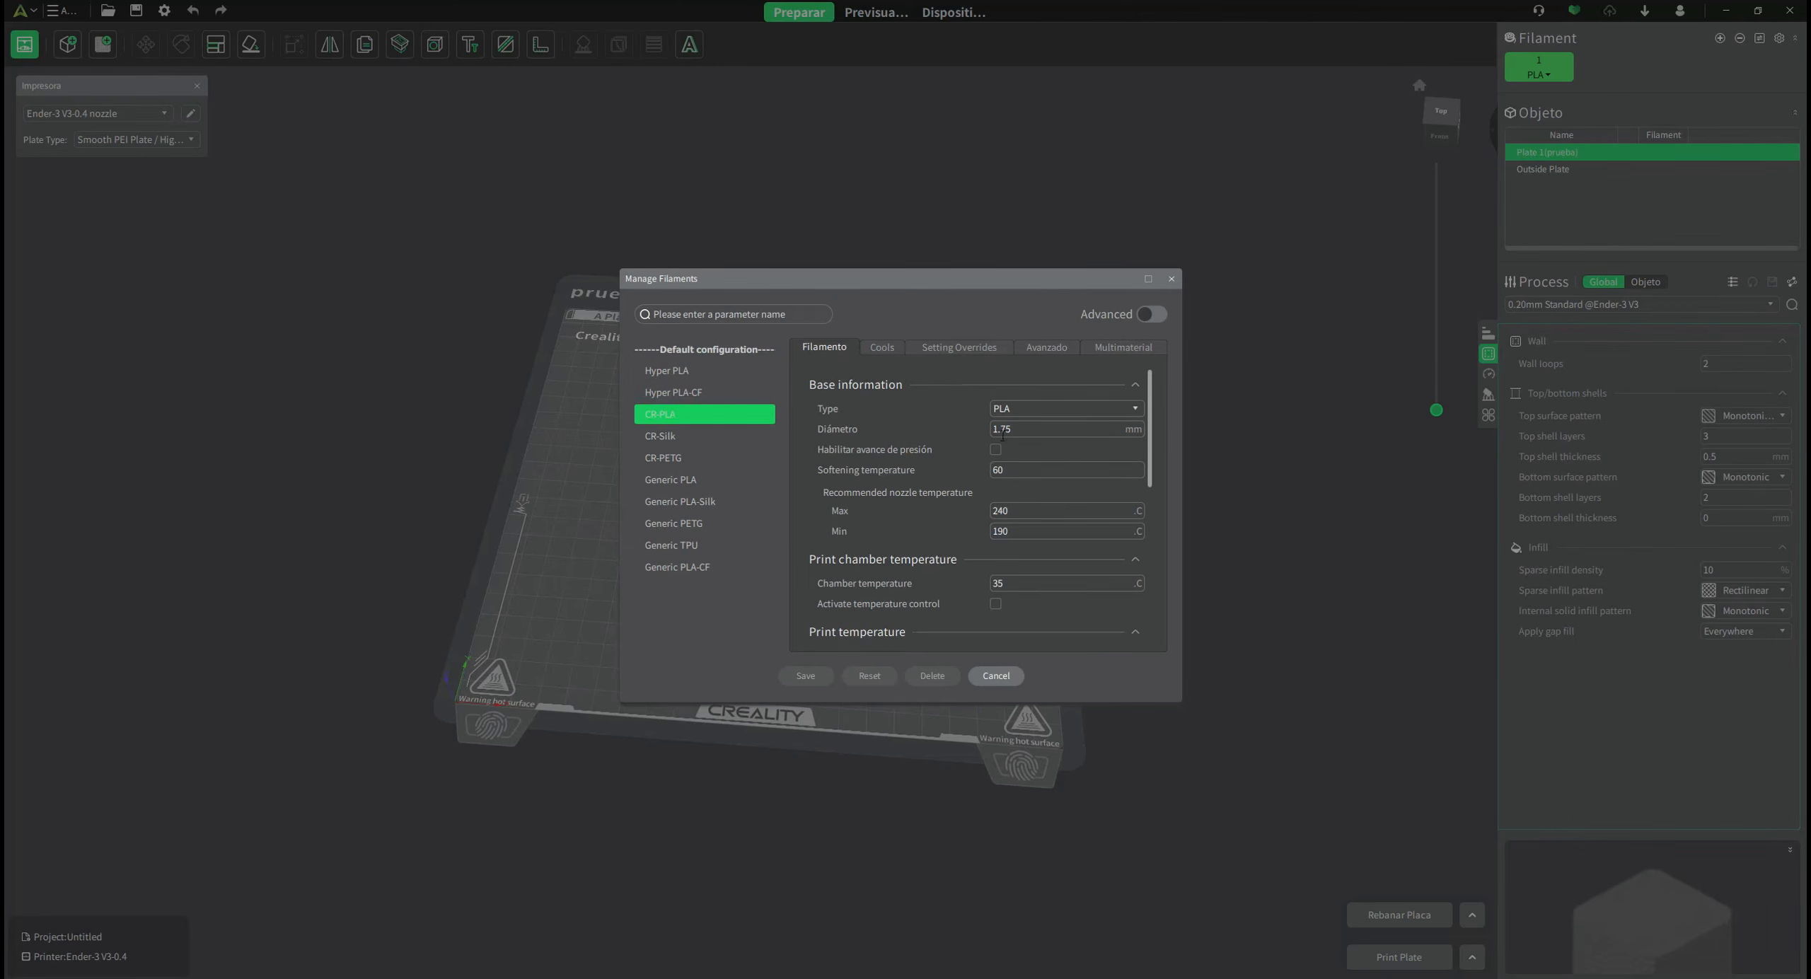
scroll(1096, 493, "down", 5)
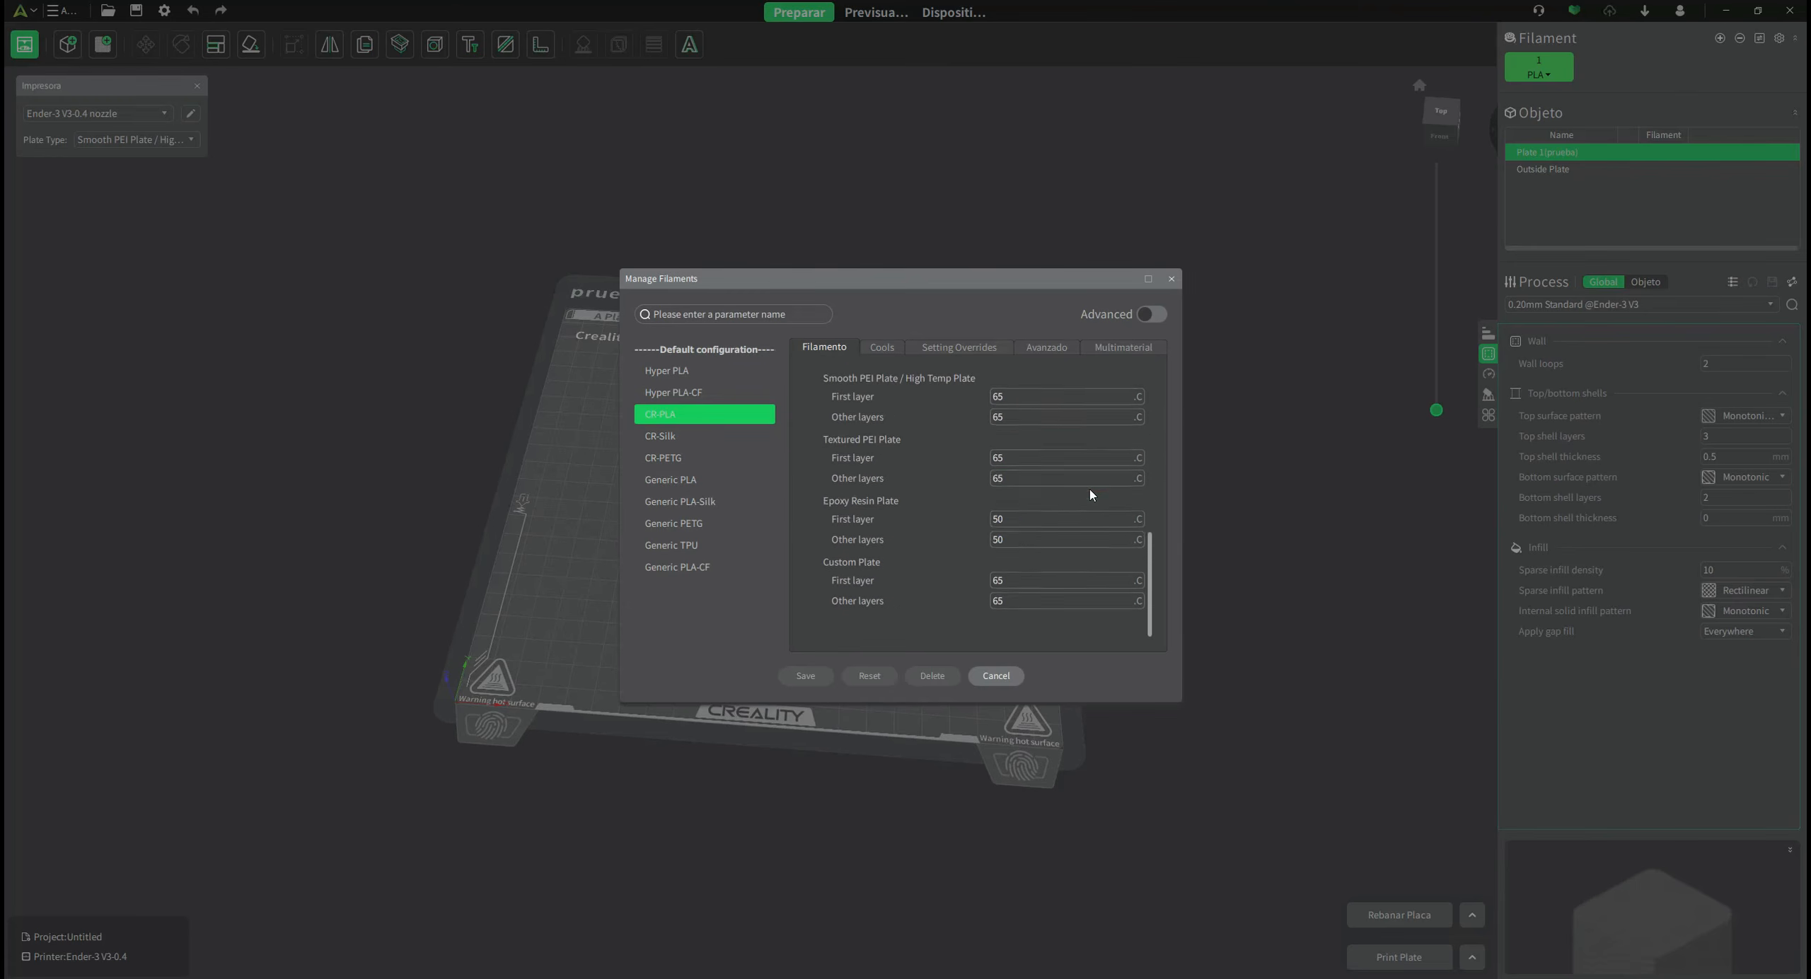
left_click(674, 479)
scroll(906, 523, "up", 4)
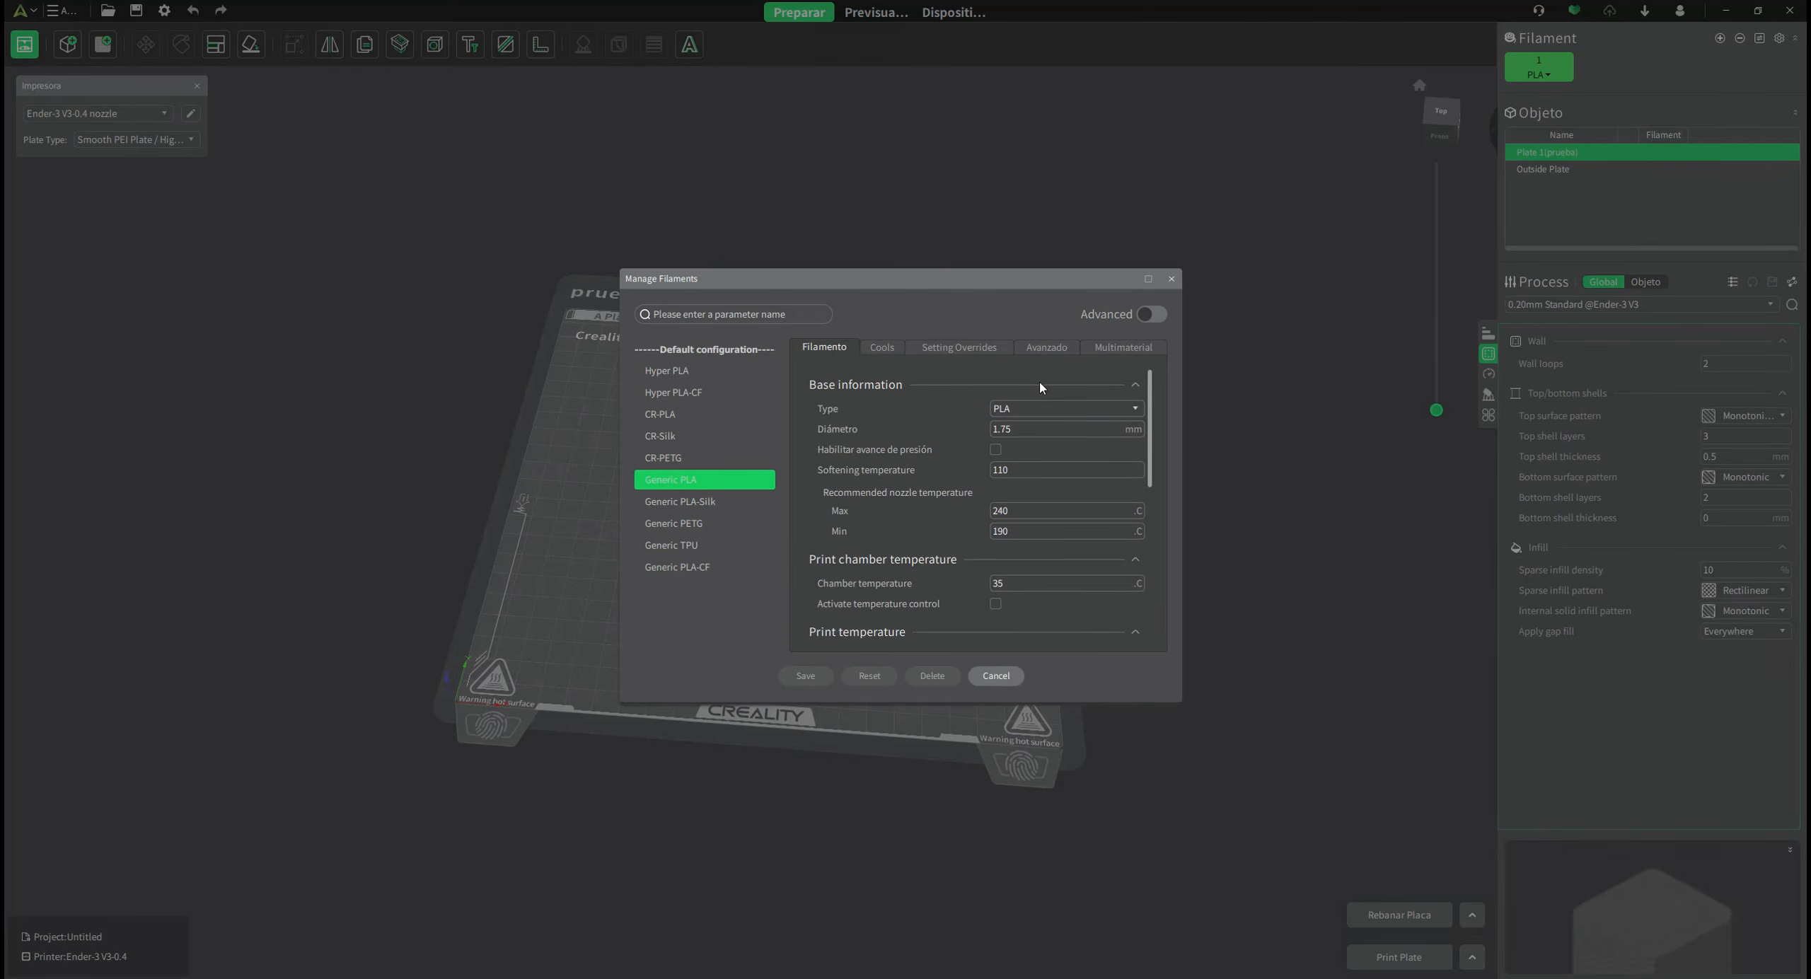
left_click(1016, 409)
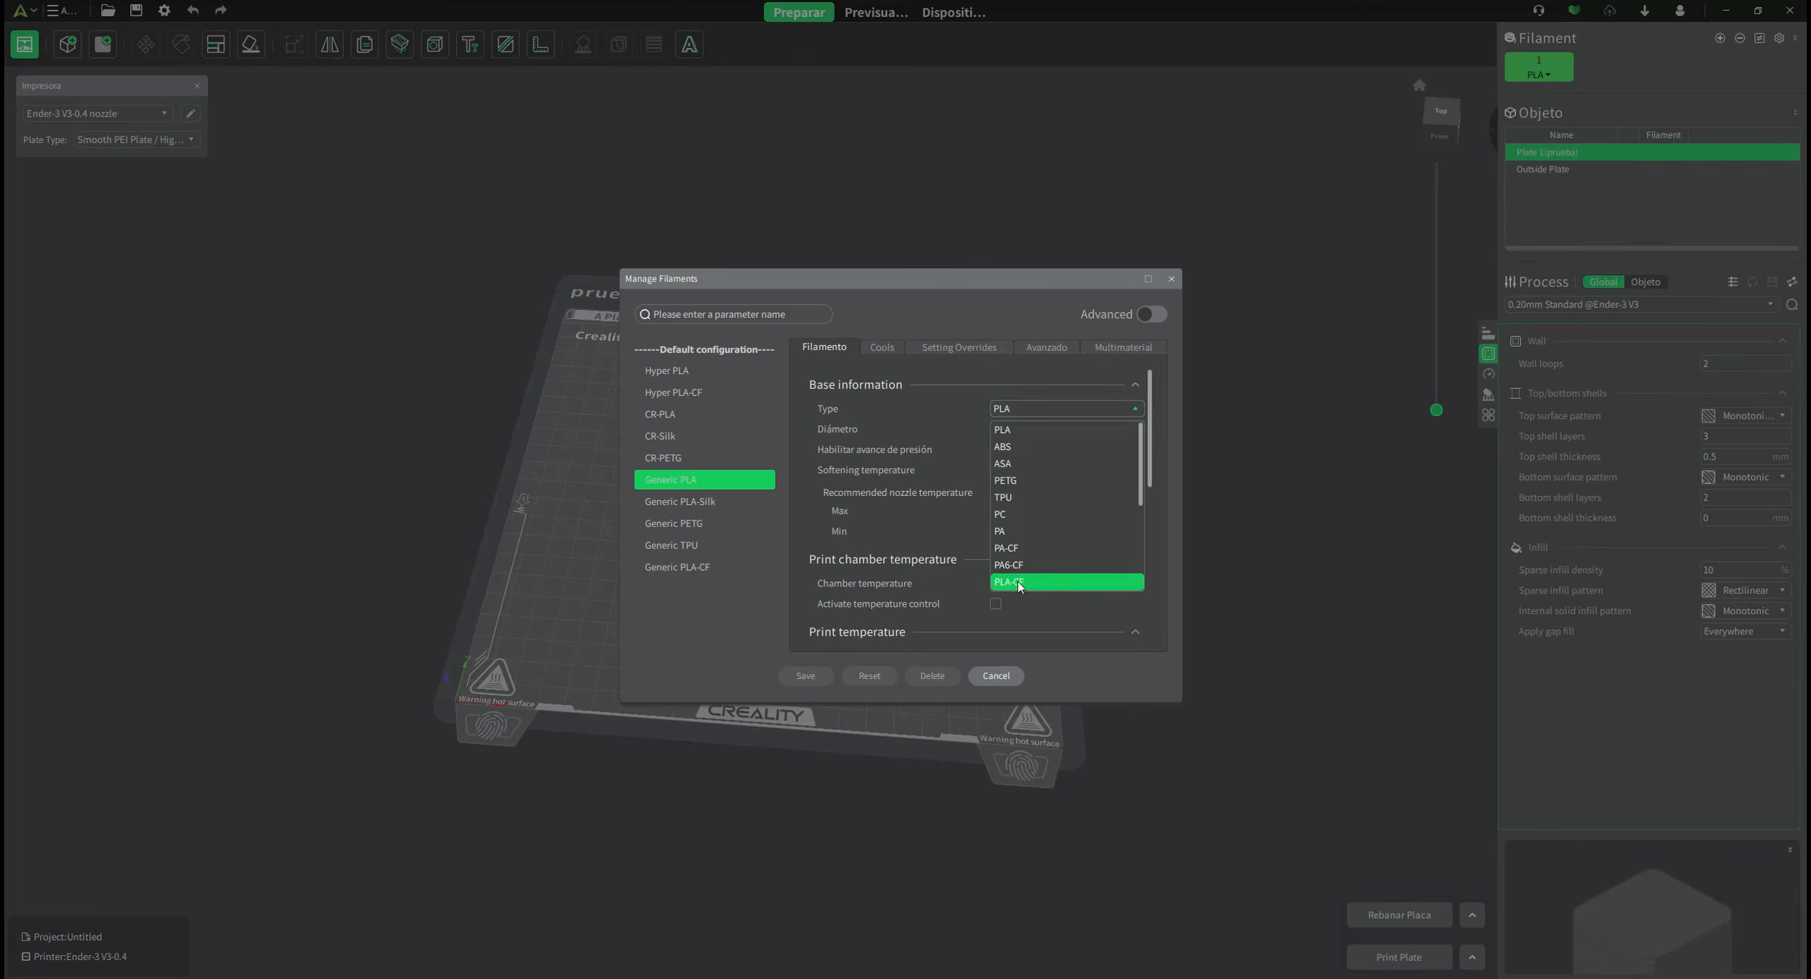
left_click(793, 471)
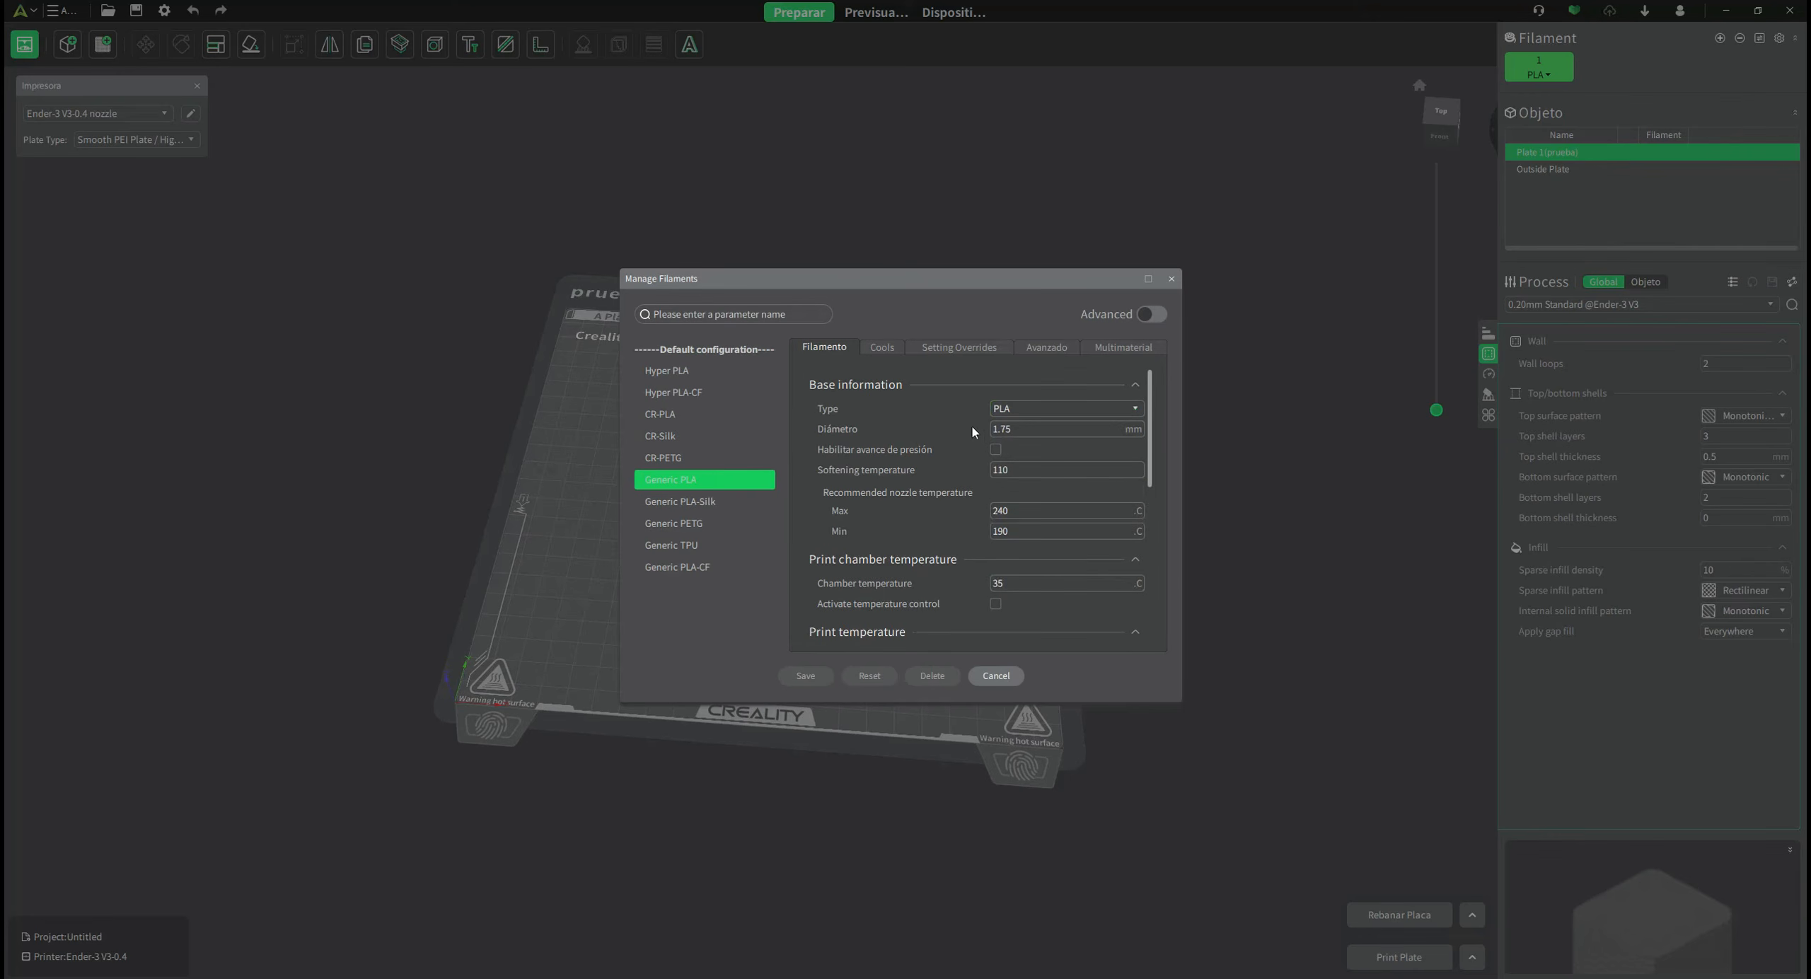
left_click(1021, 428)
key("Tab")
mouse_move(882, 477)
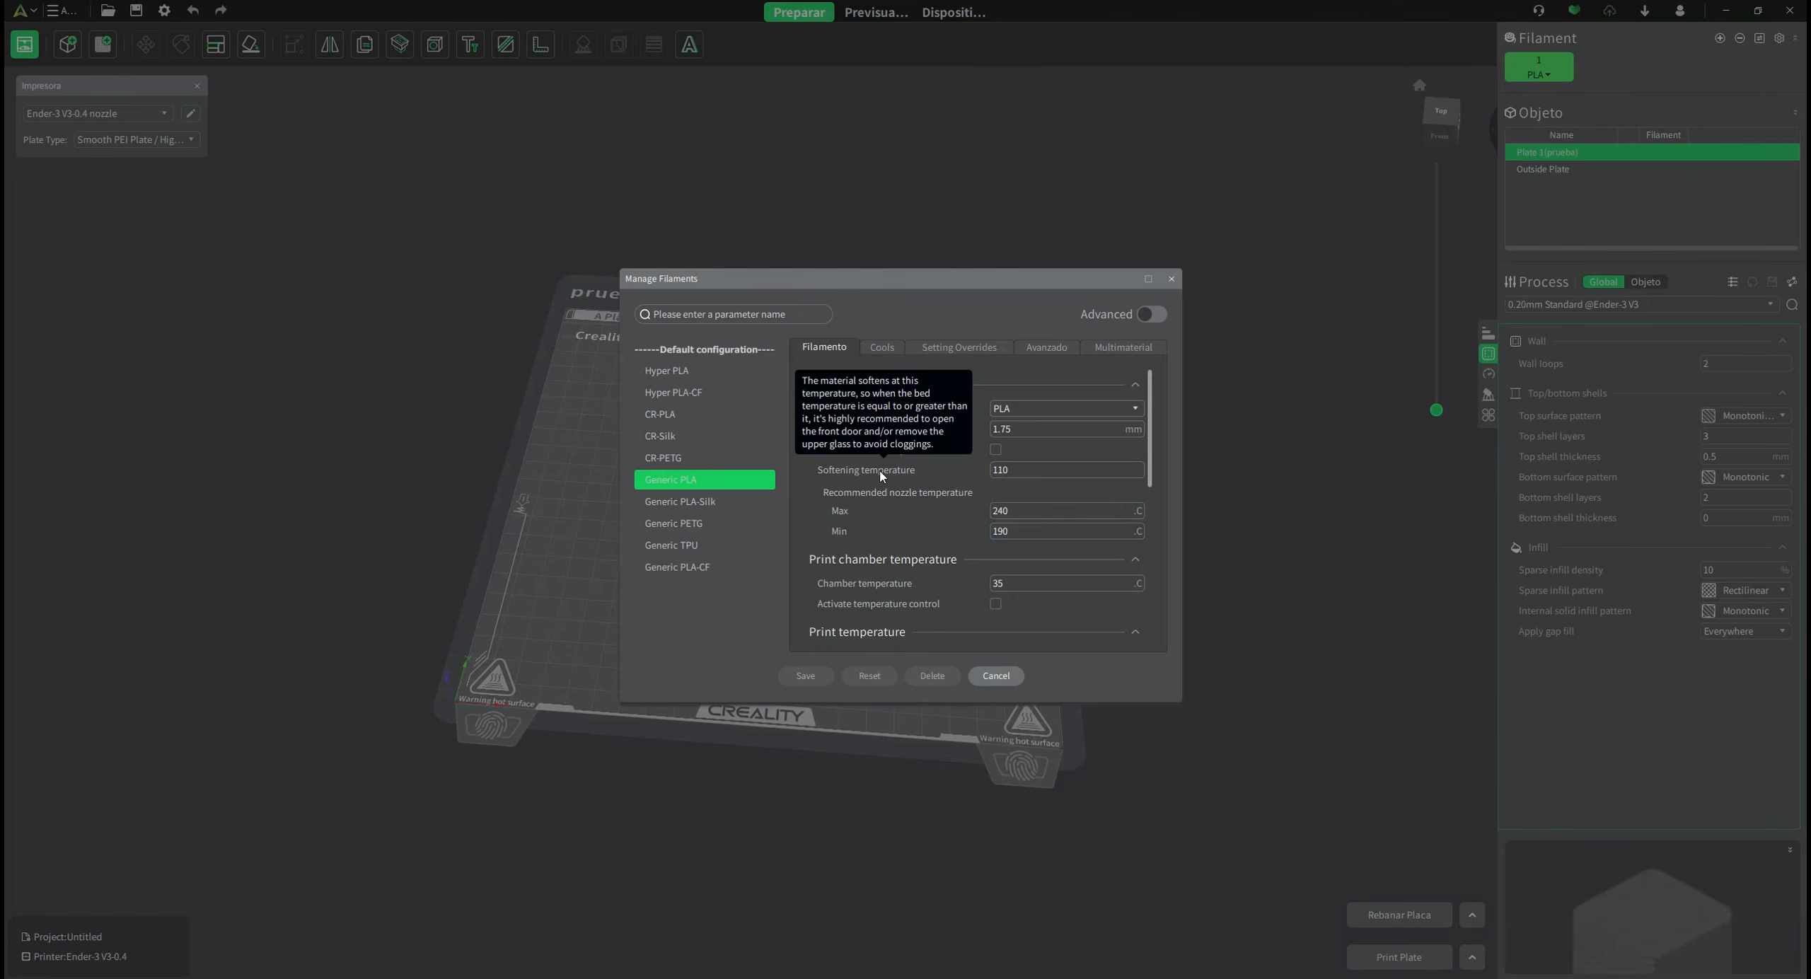
scroll(882, 476, "down", 1)
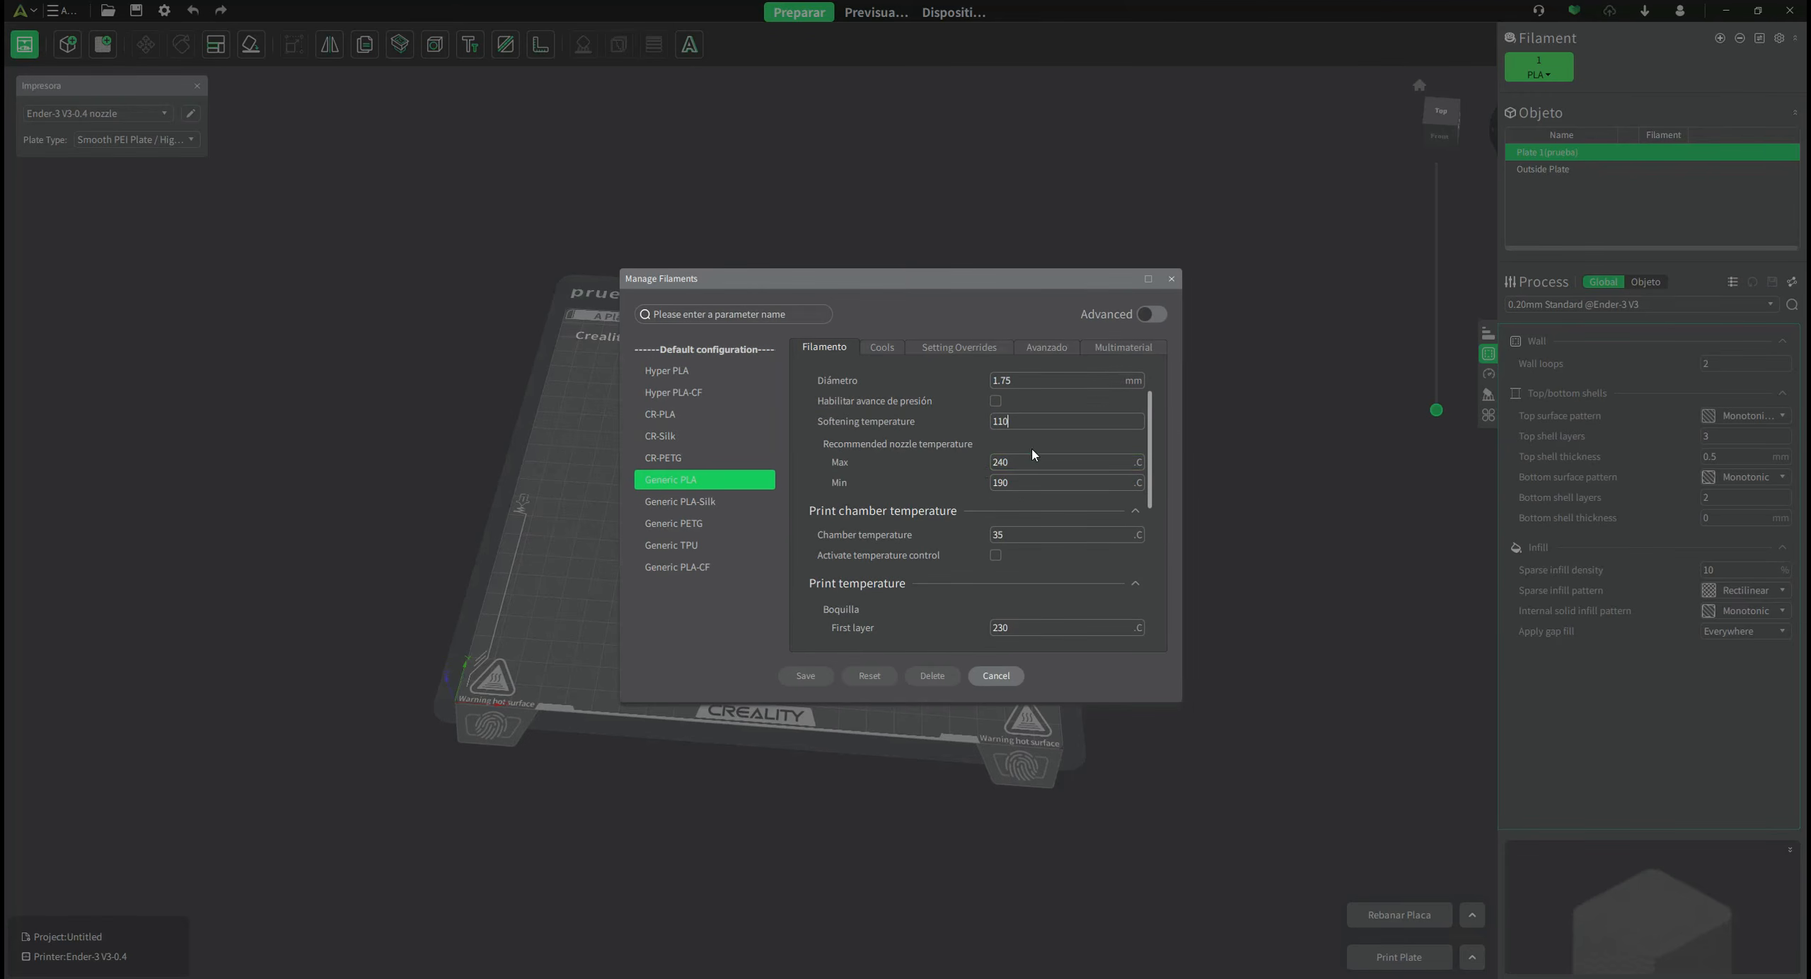
scroll(1144, 485, "down", 2)
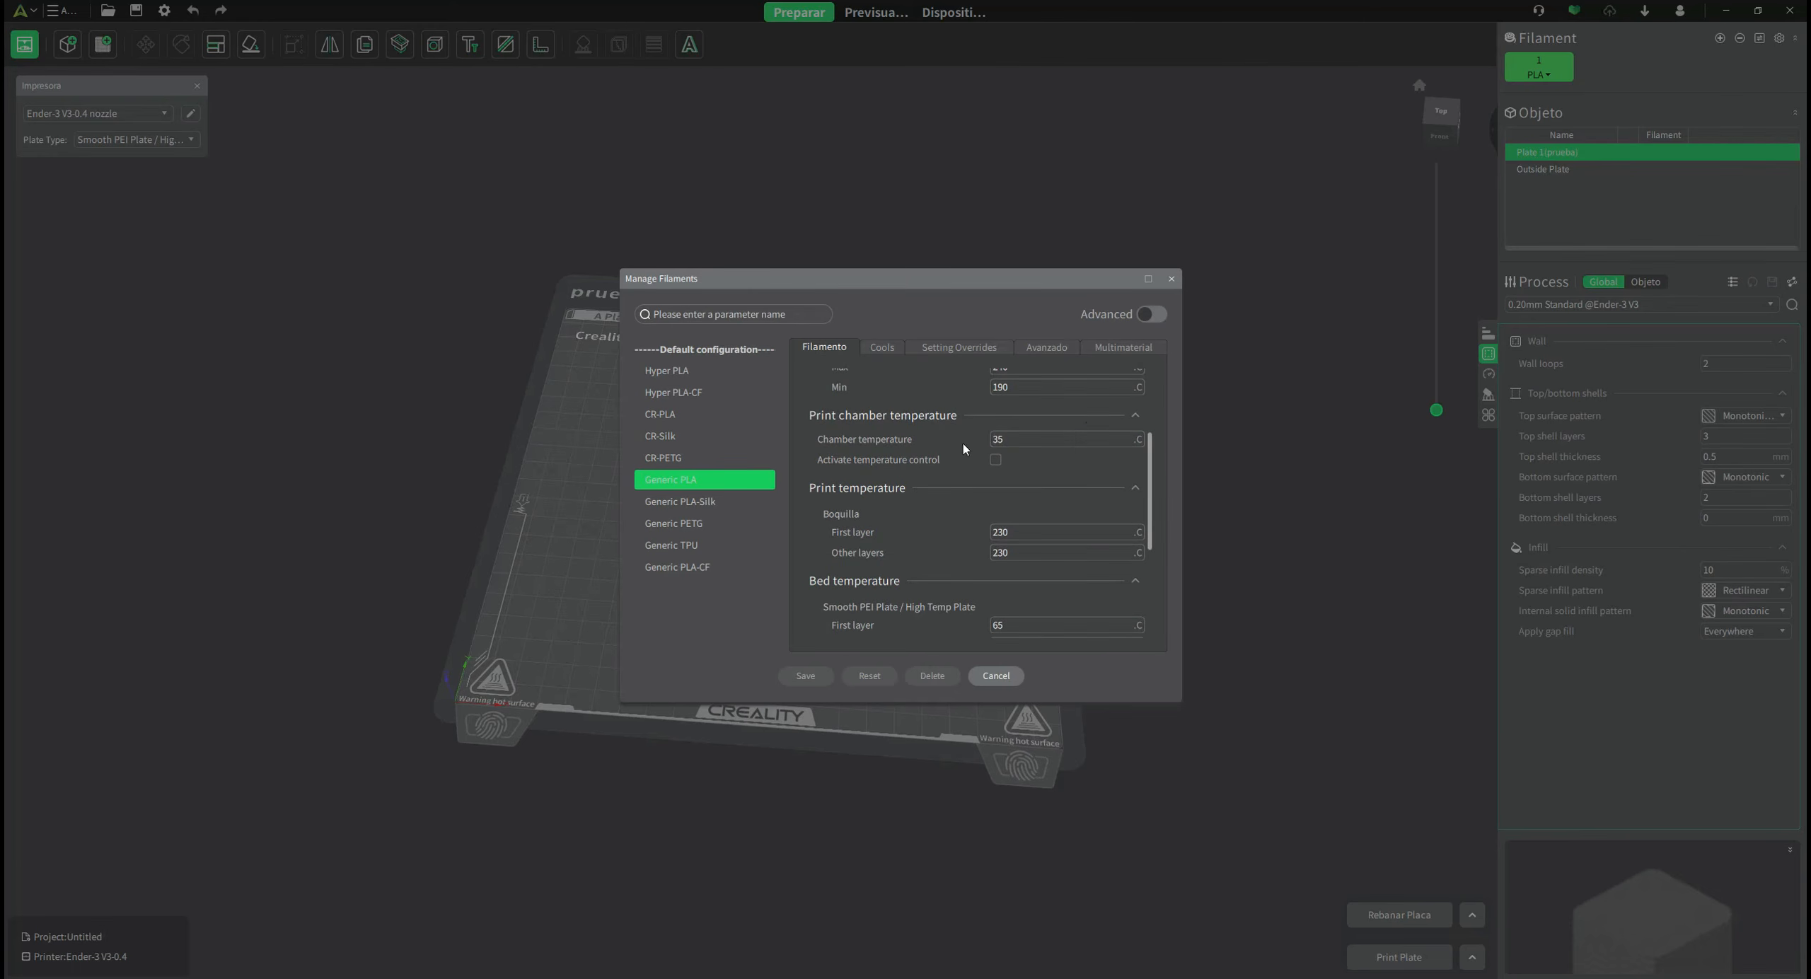
mouse_move(942, 451)
scroll(1152, 459, "down", 3)
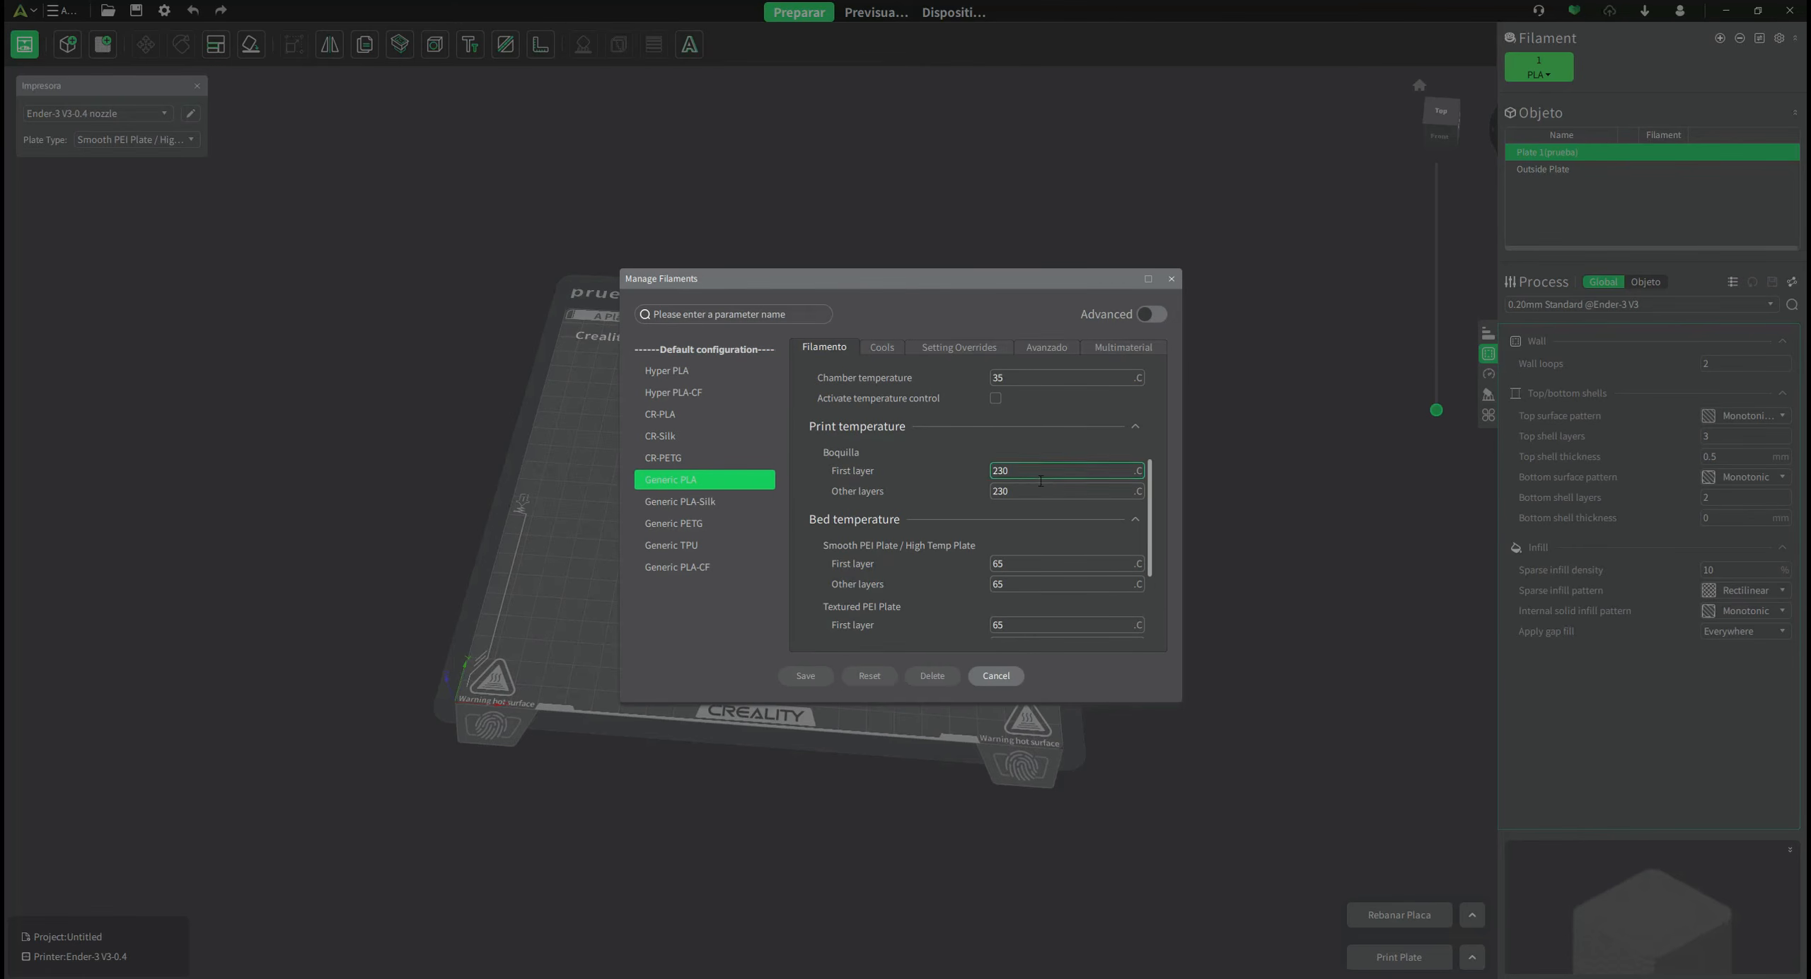
Set the nozzle first-layer and other-layers temperatures to 190.
left_click_drag(1030, 470, 962, 473)
type("190")
key("Tab")
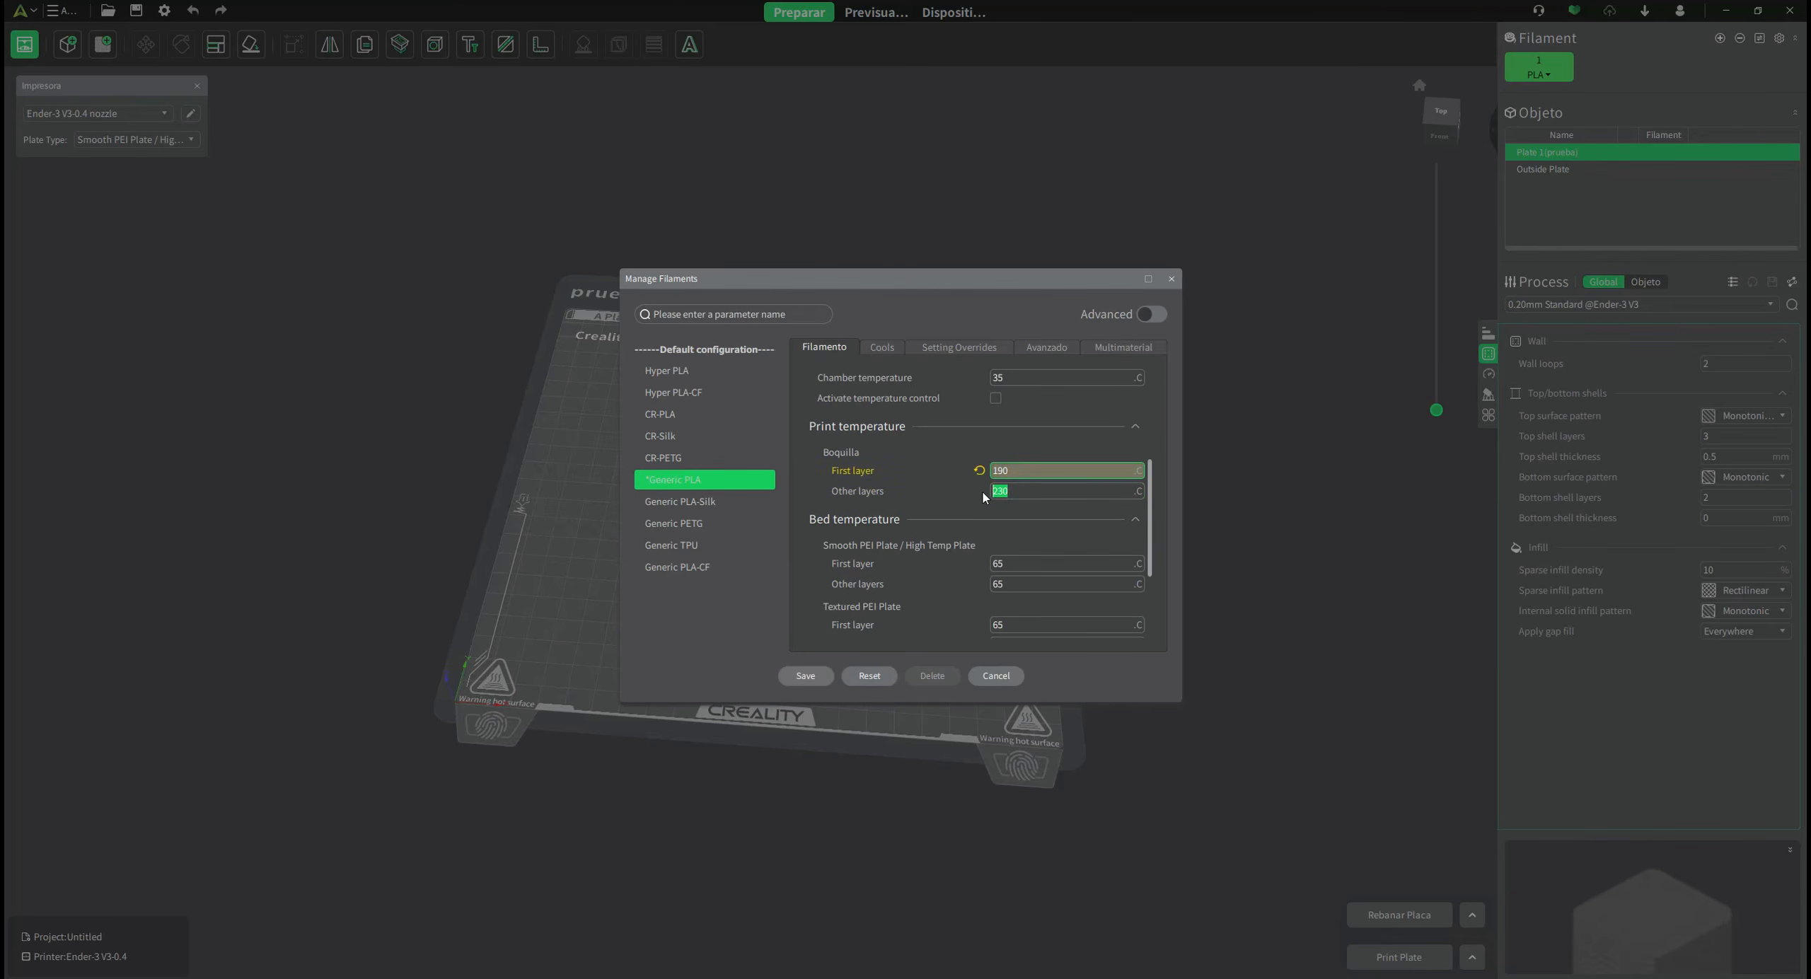
type("190")
scroll(1152, 540, "down", 3)
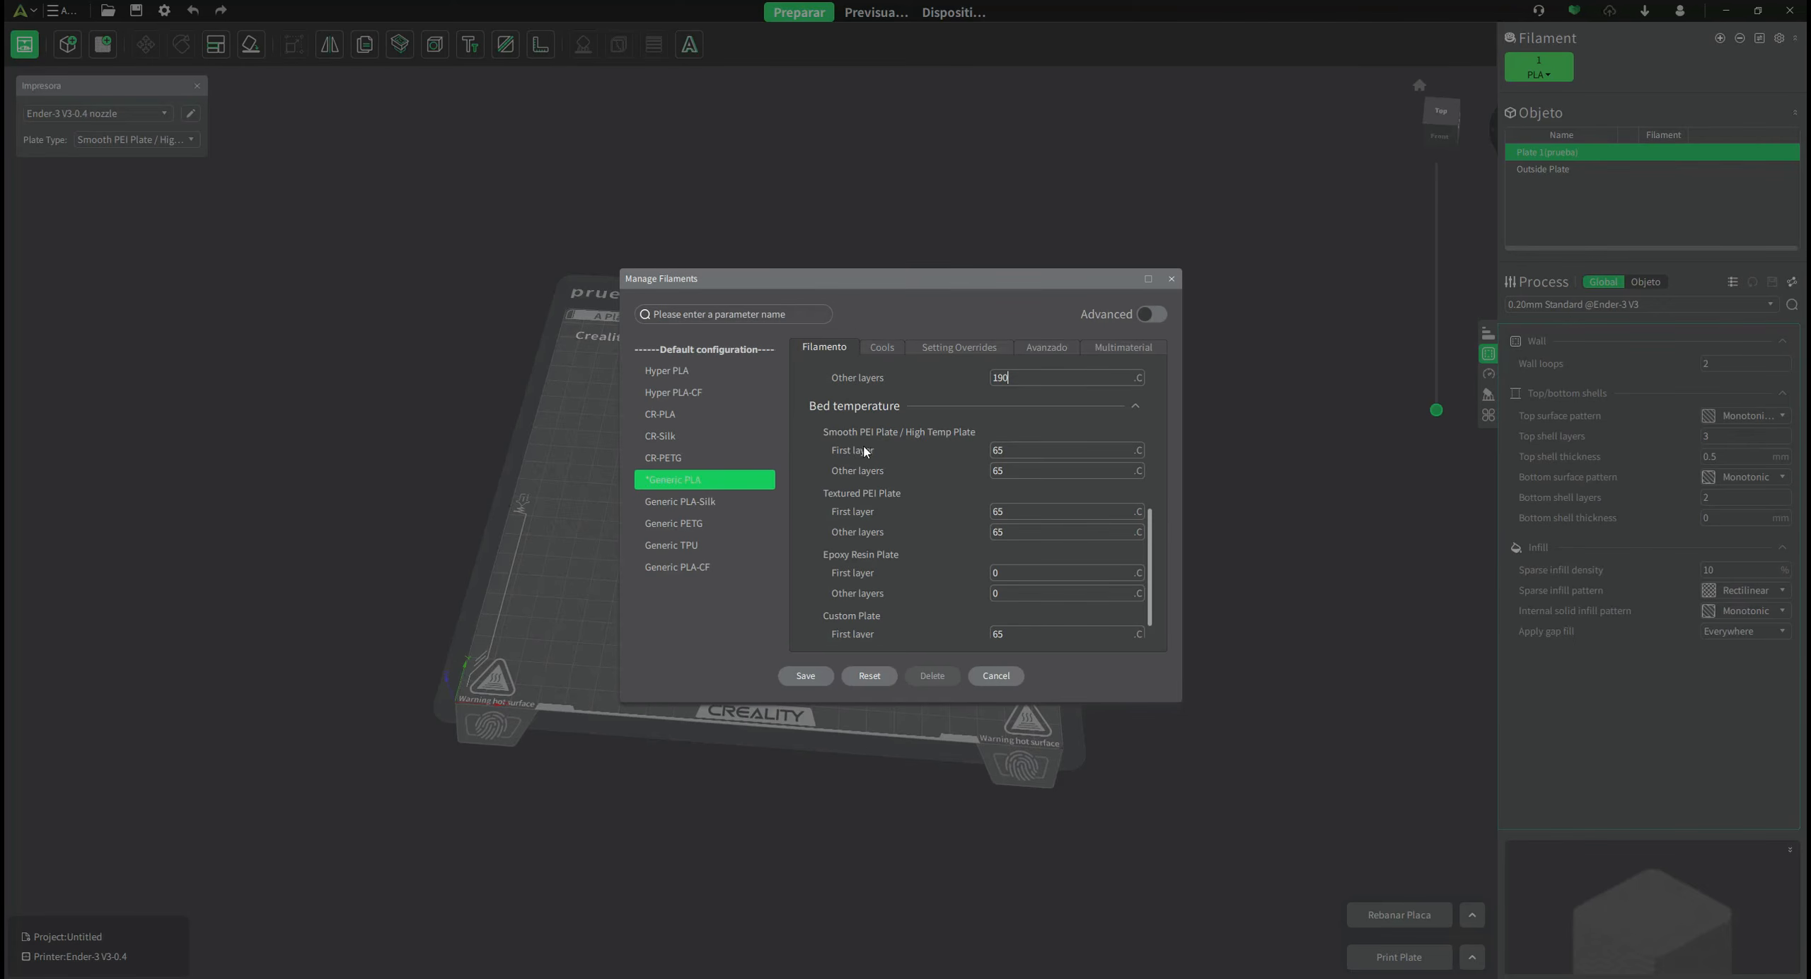
Set the Smooth PEI Plate first-layer and other-layers bed temperatures to 60.
left_click(1004, 449)
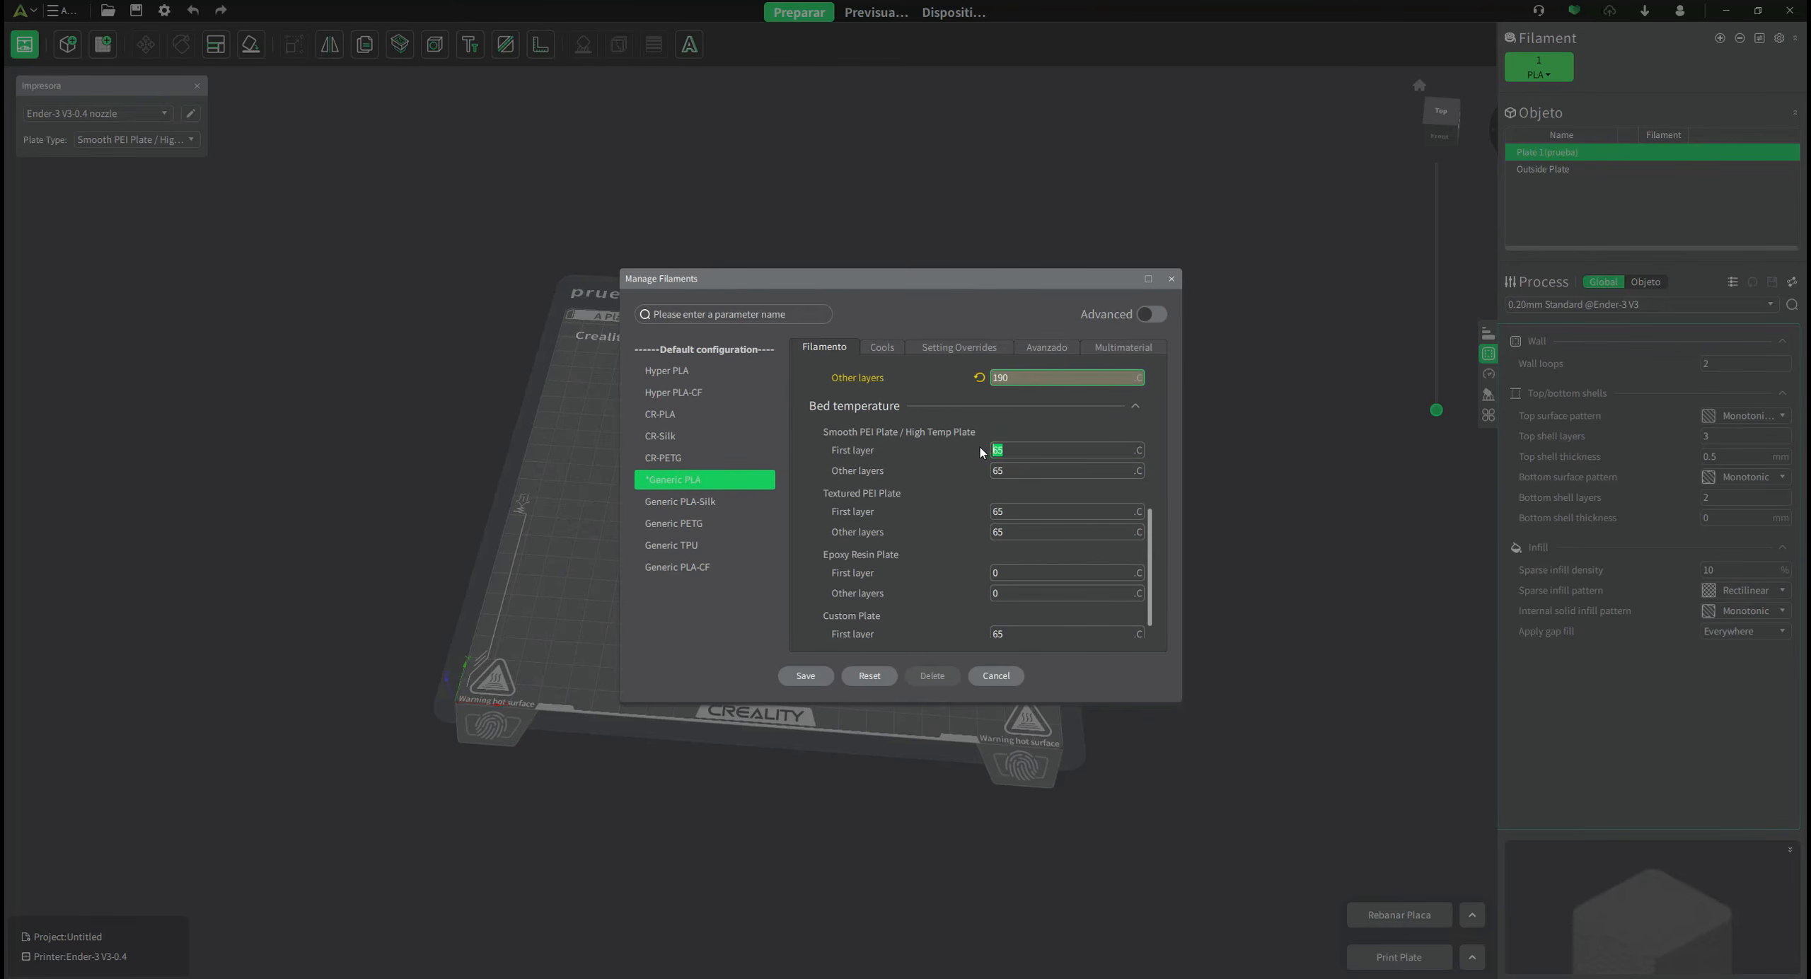
type("60")
key("Tab")
type("60")
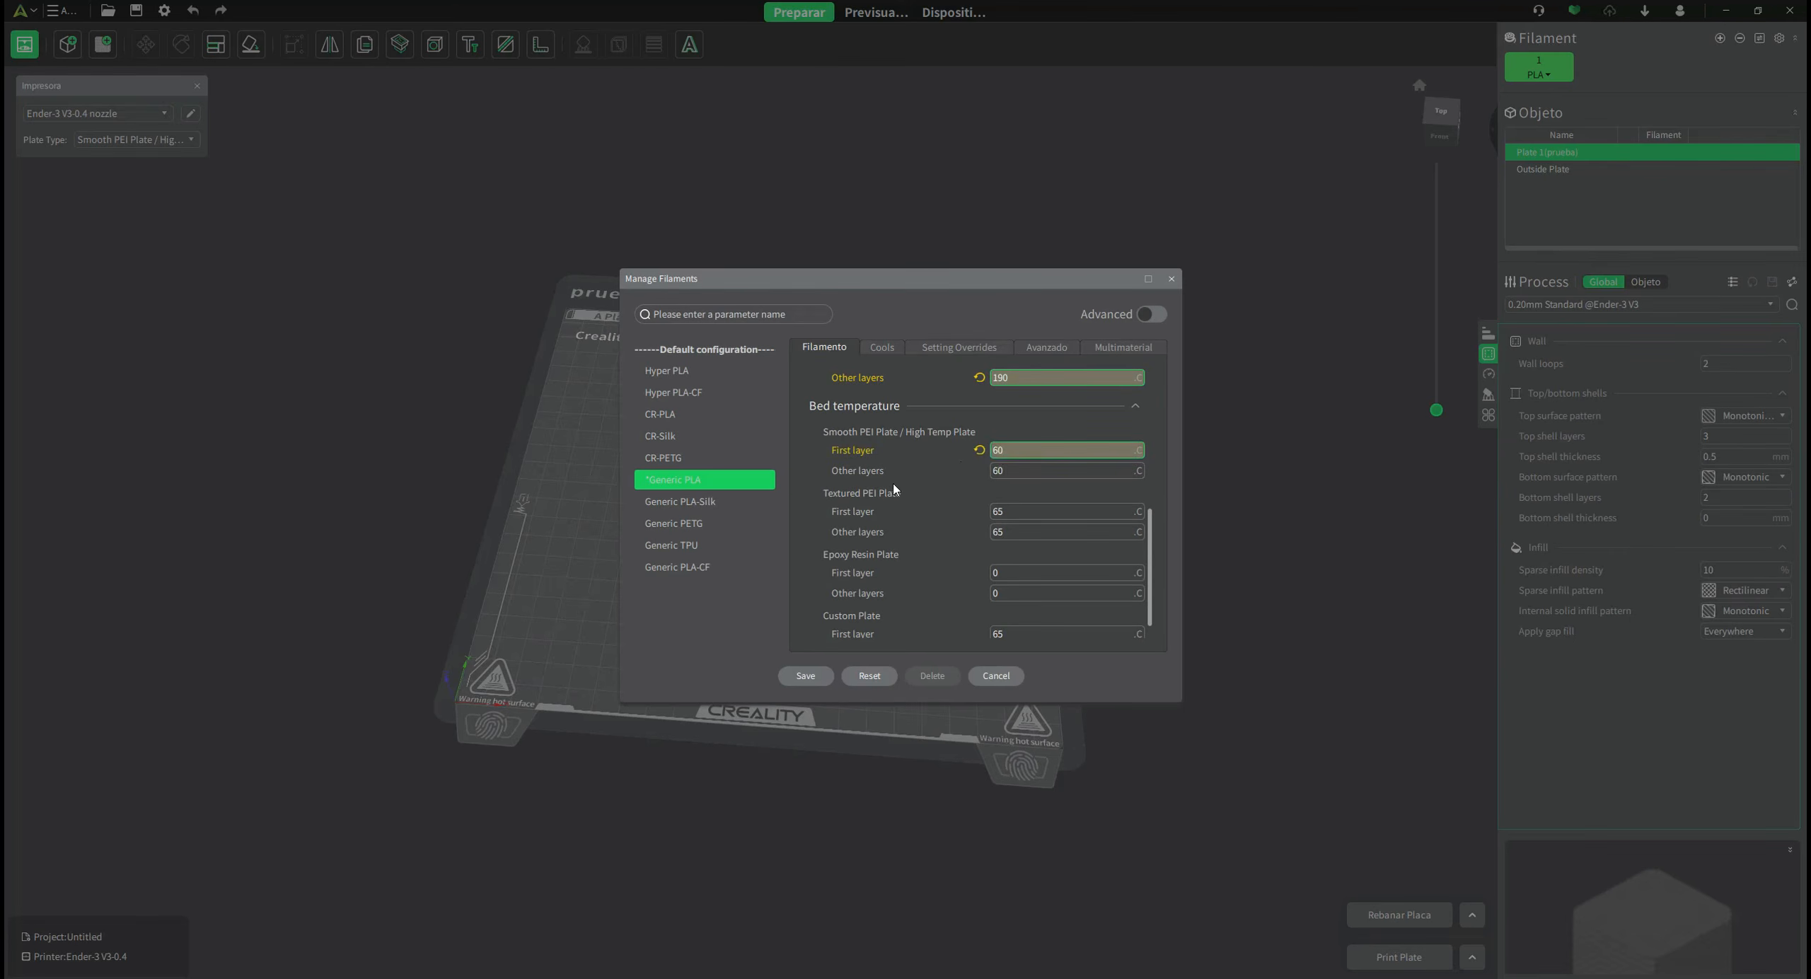
left_click(883, 474)
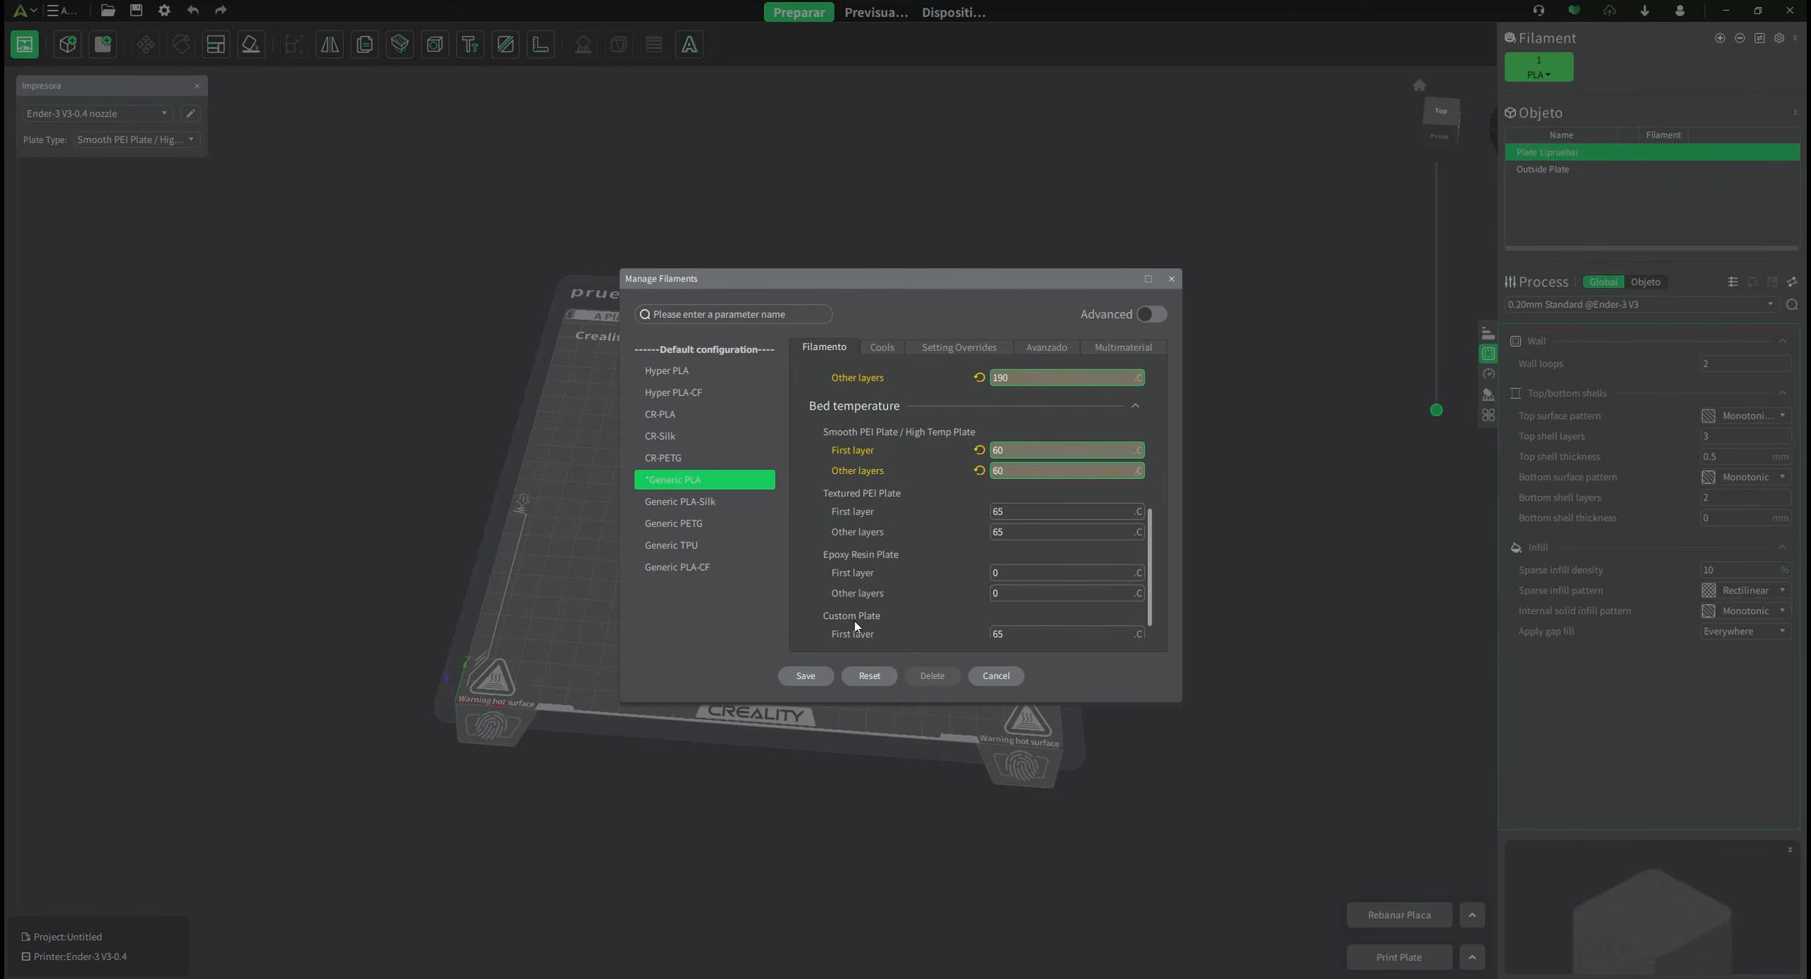
scroll(899, 612, "down", 1)
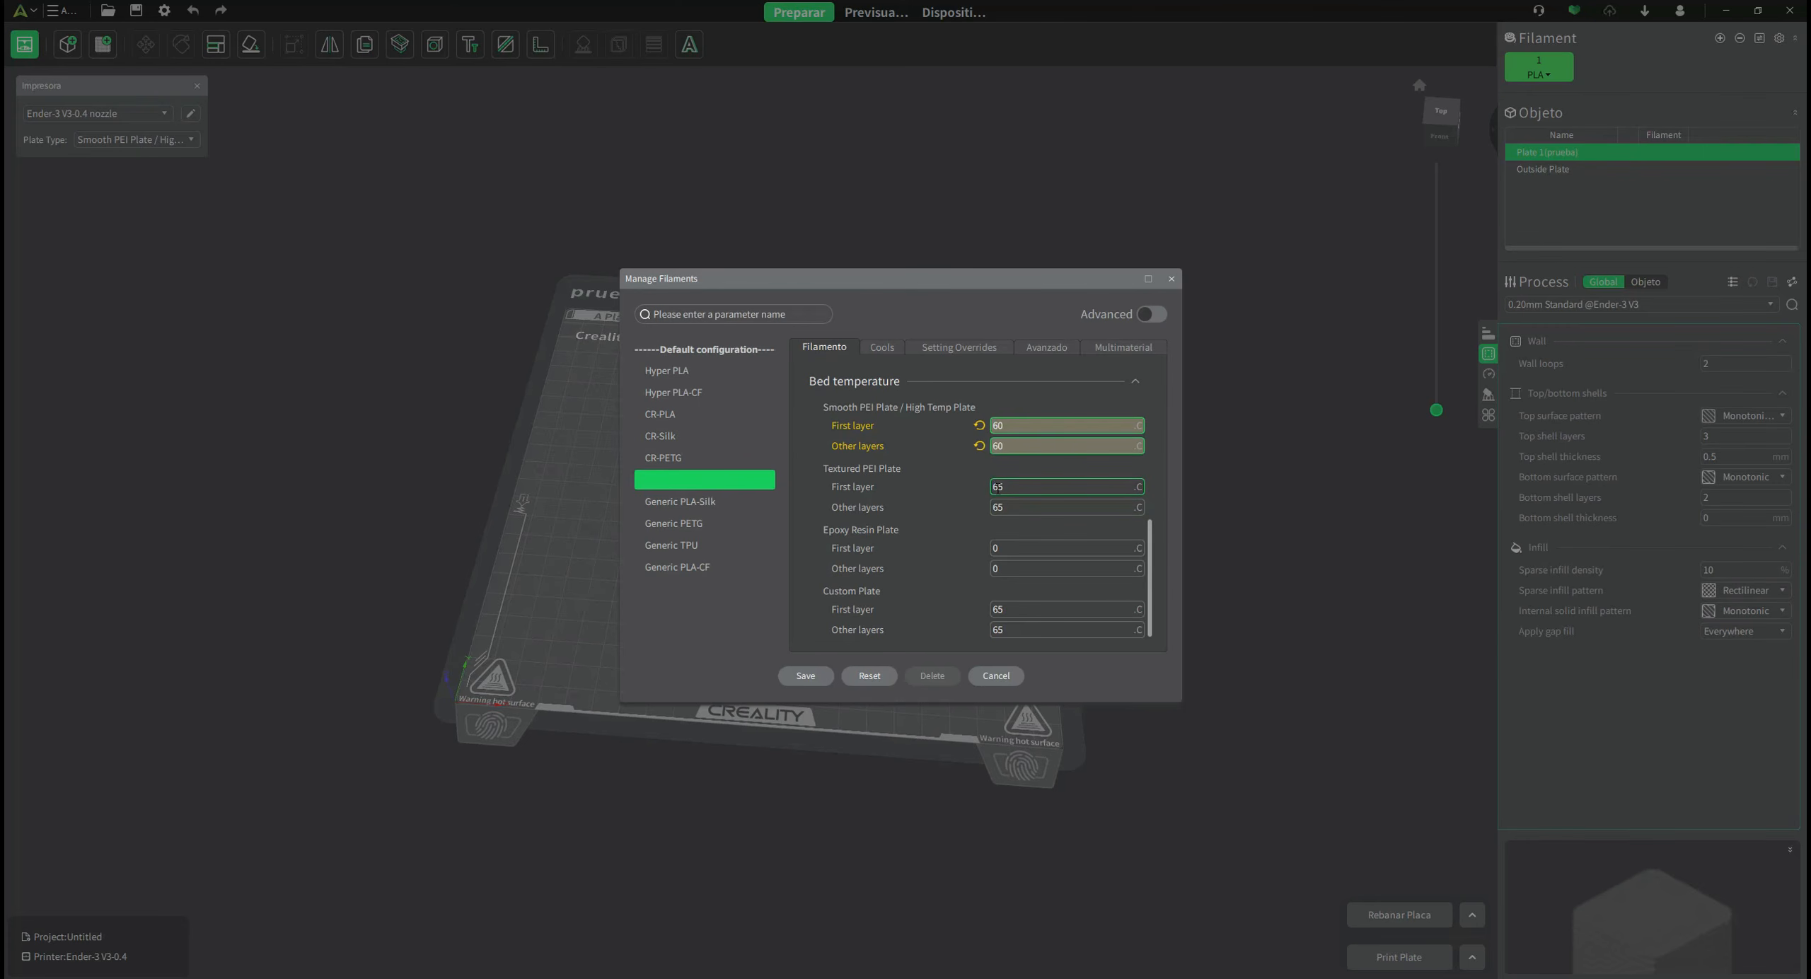
scroll(1030, 453, "up", 5)
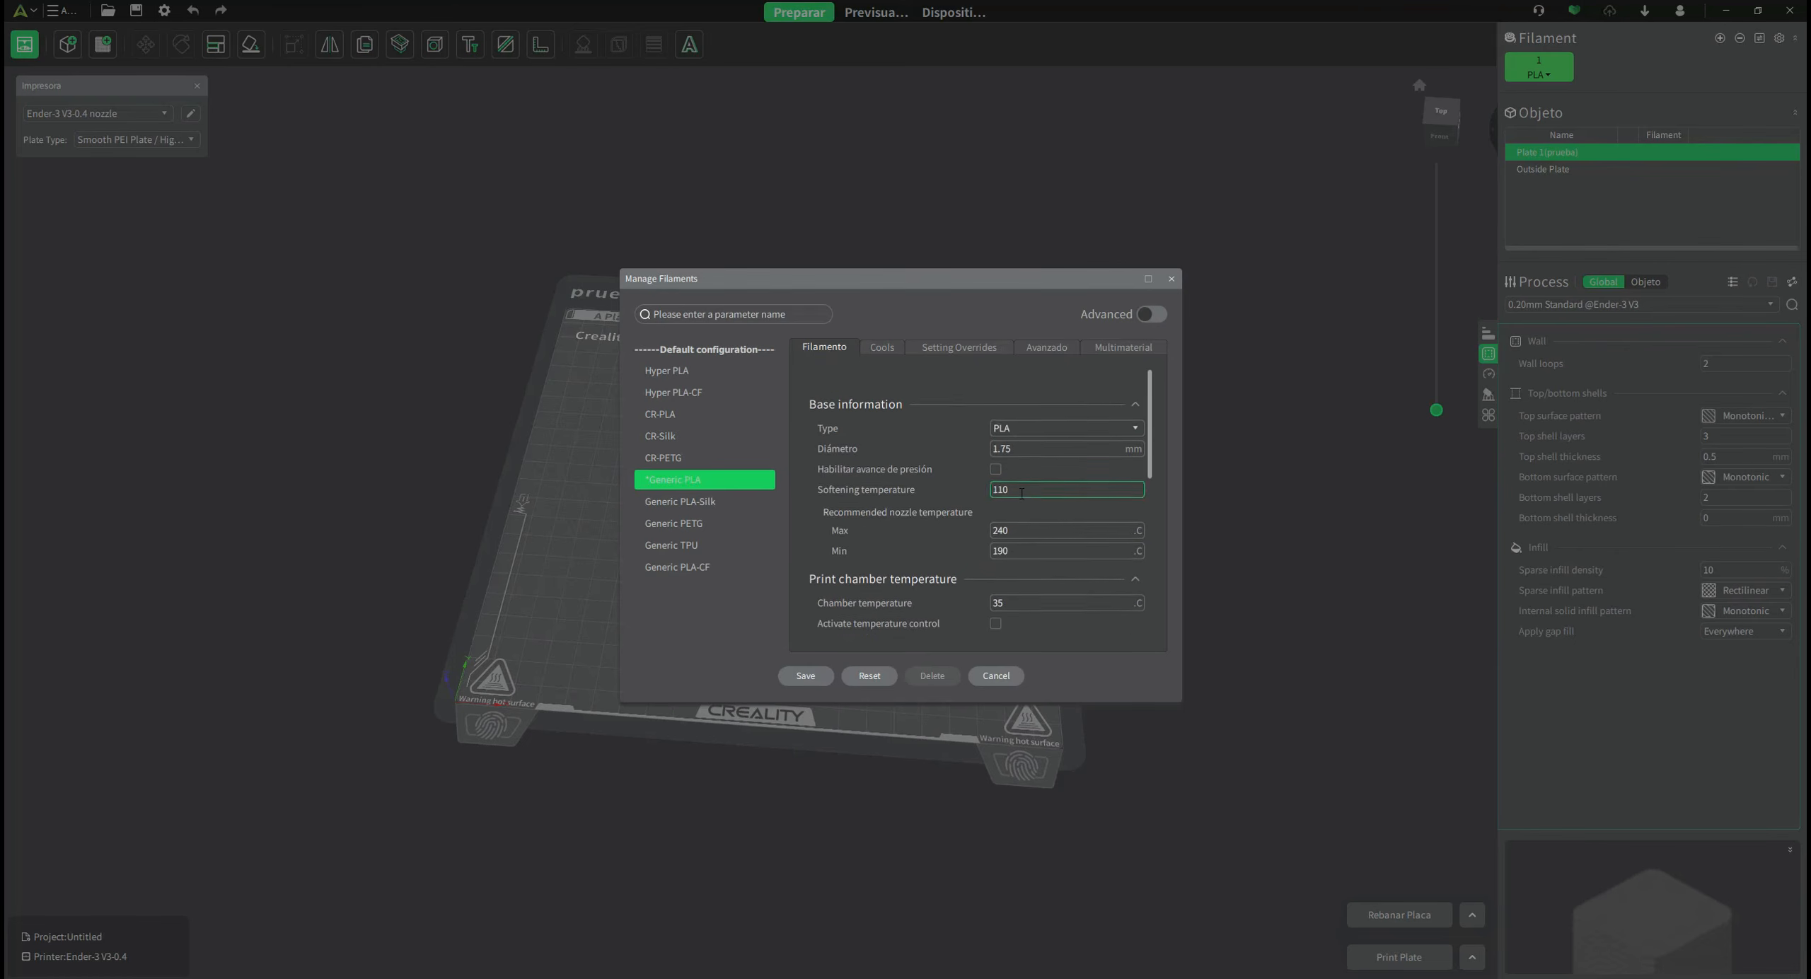
Save the edited filament as preset 'Generic PLA-copy', then view the CR-PLA preset.
left_click(807, 676)
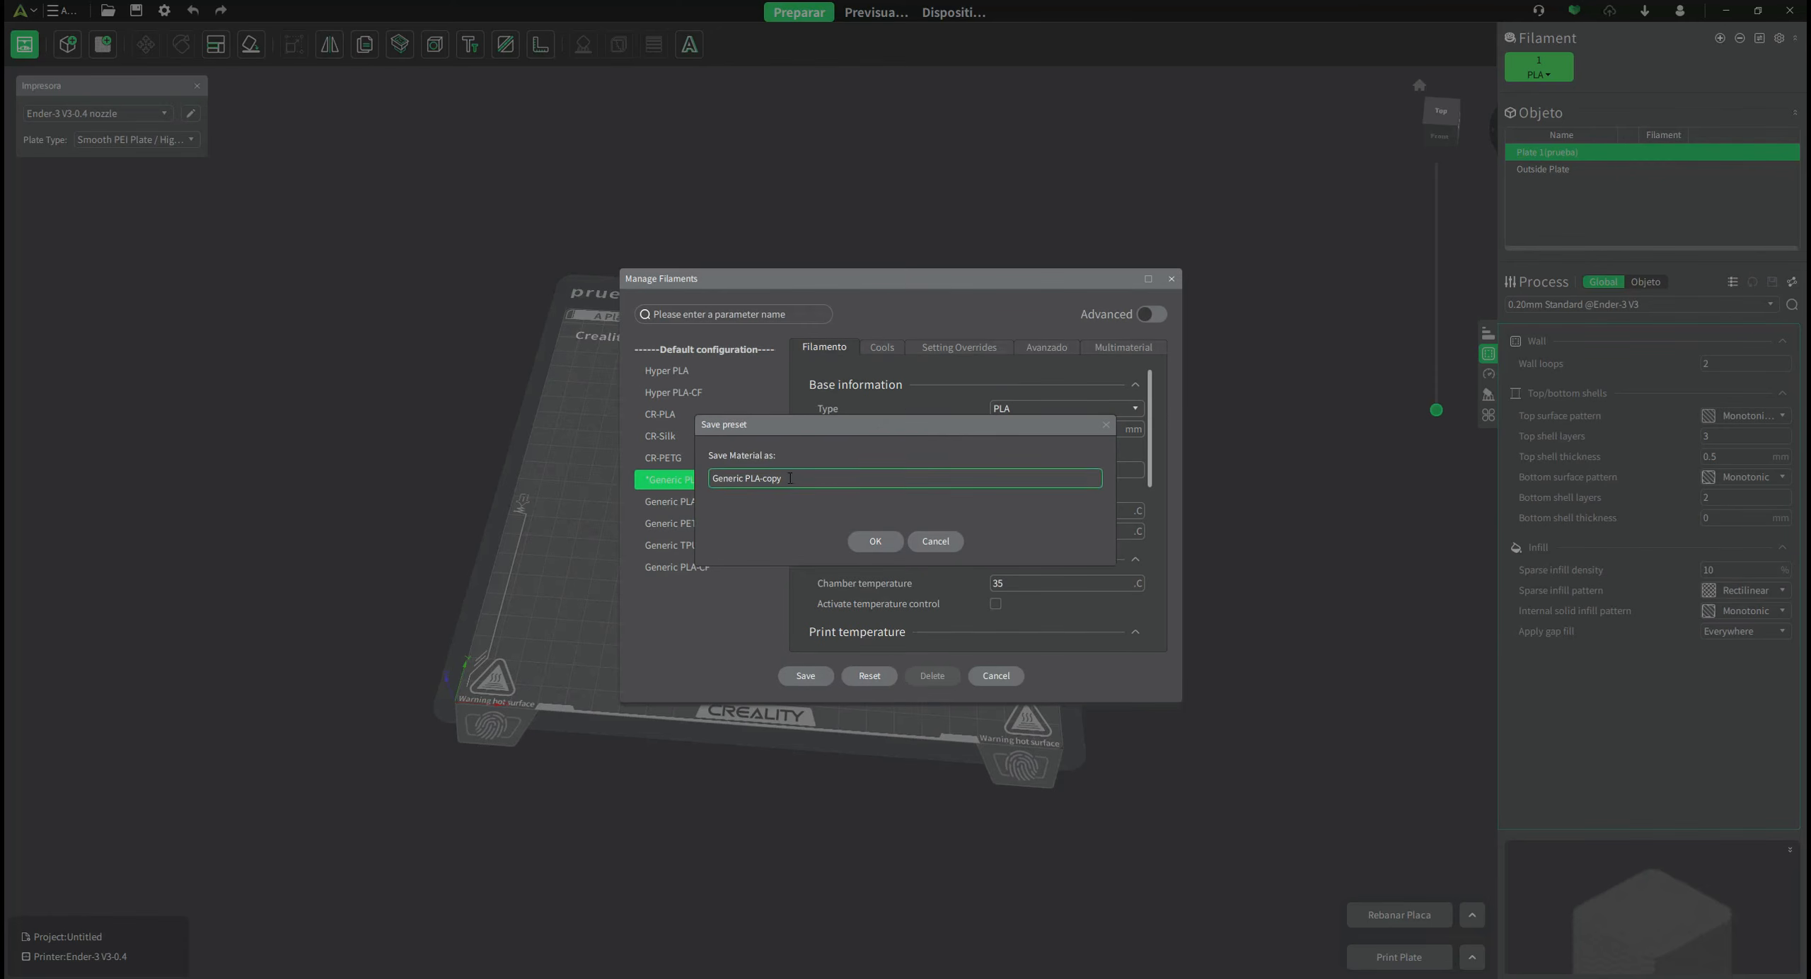
left_click_drag(762, 429, 852, 441)
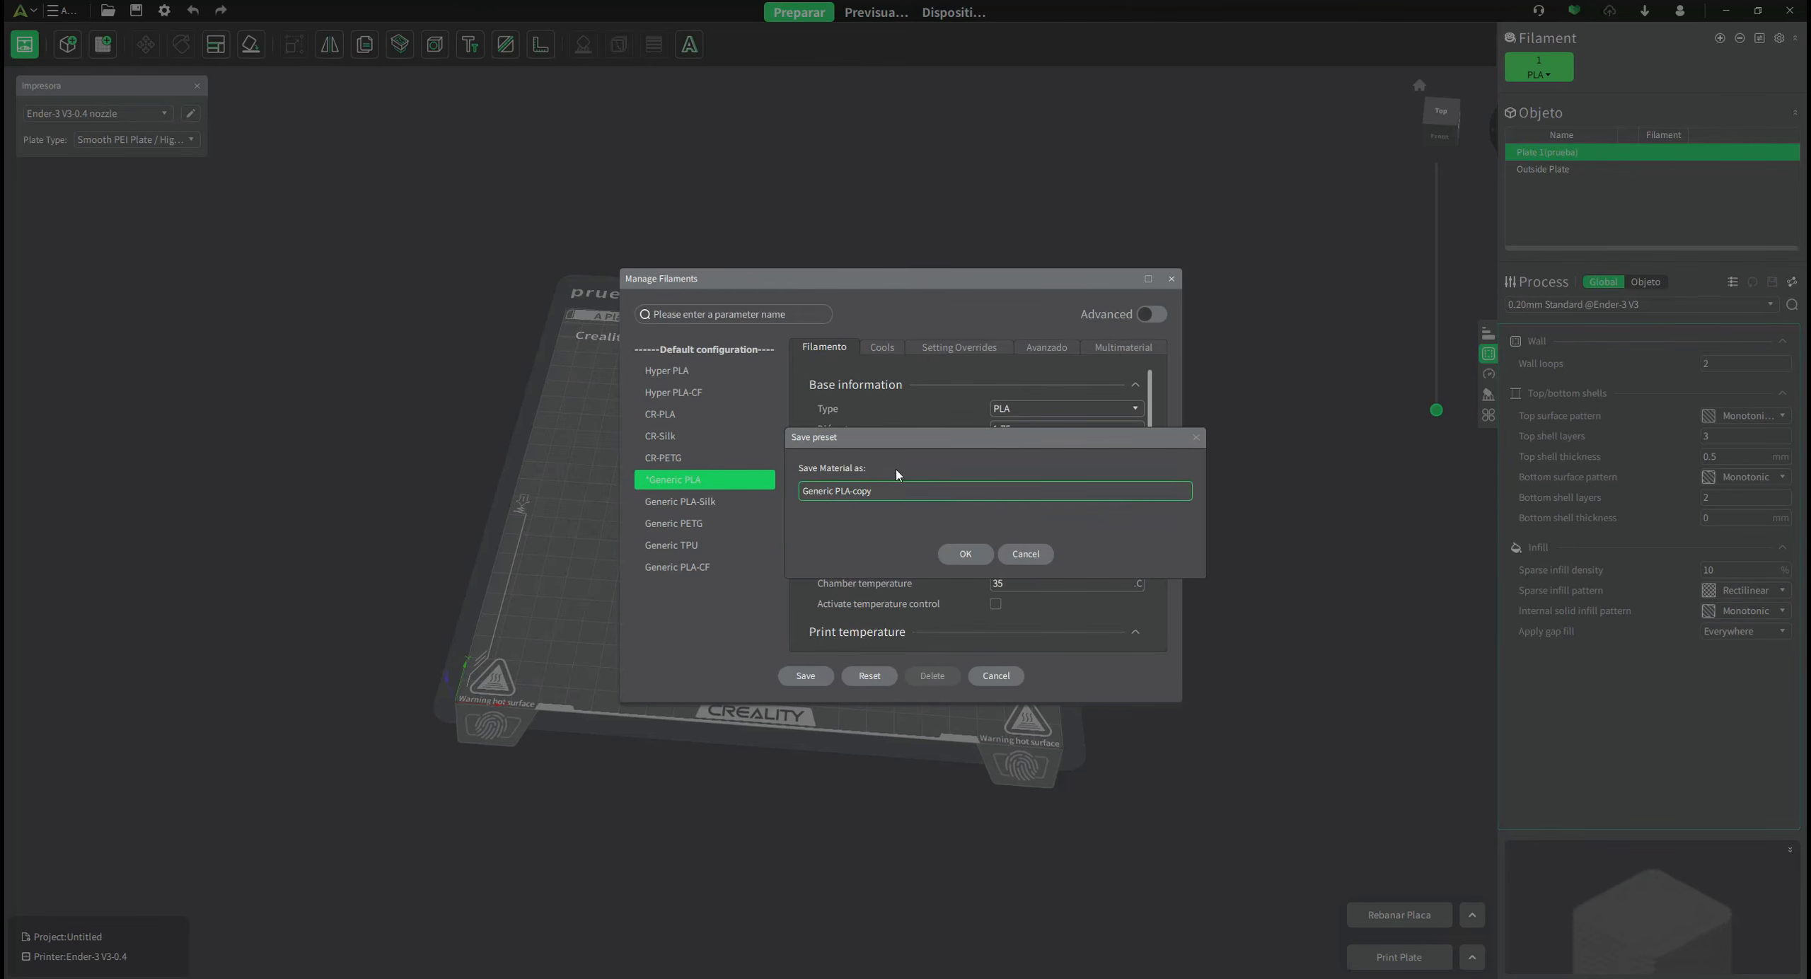
left_click(965, 553)
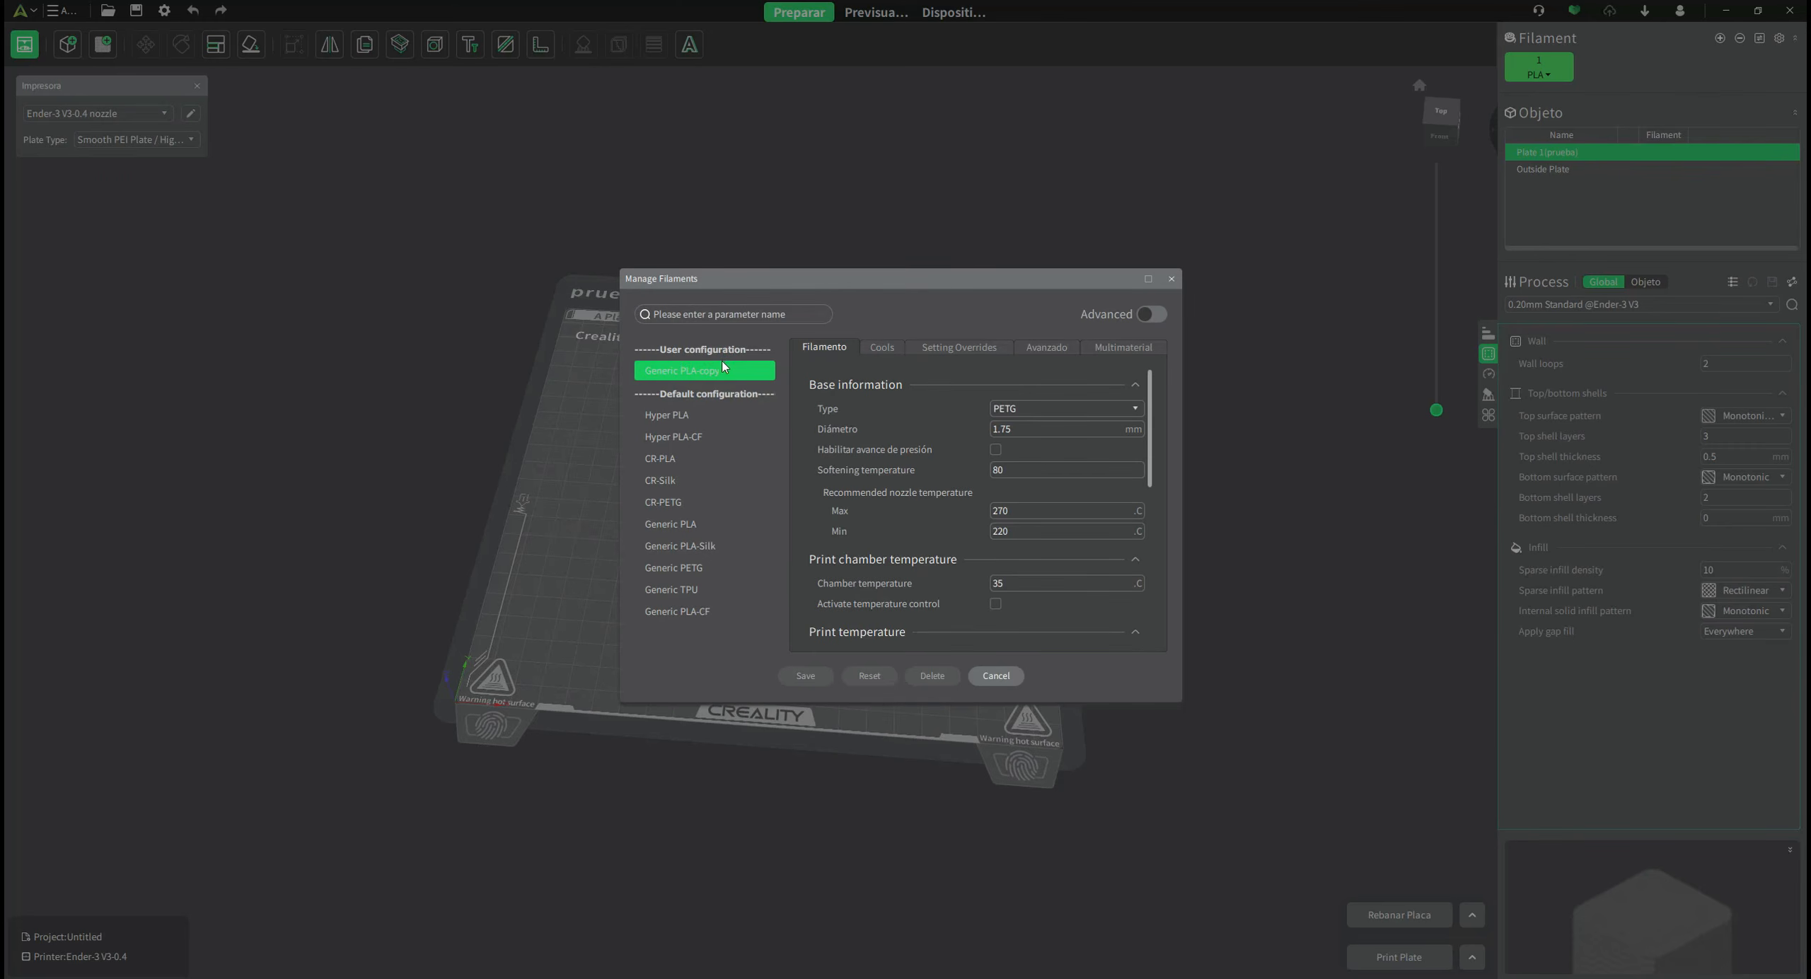
left_click(708, 458)
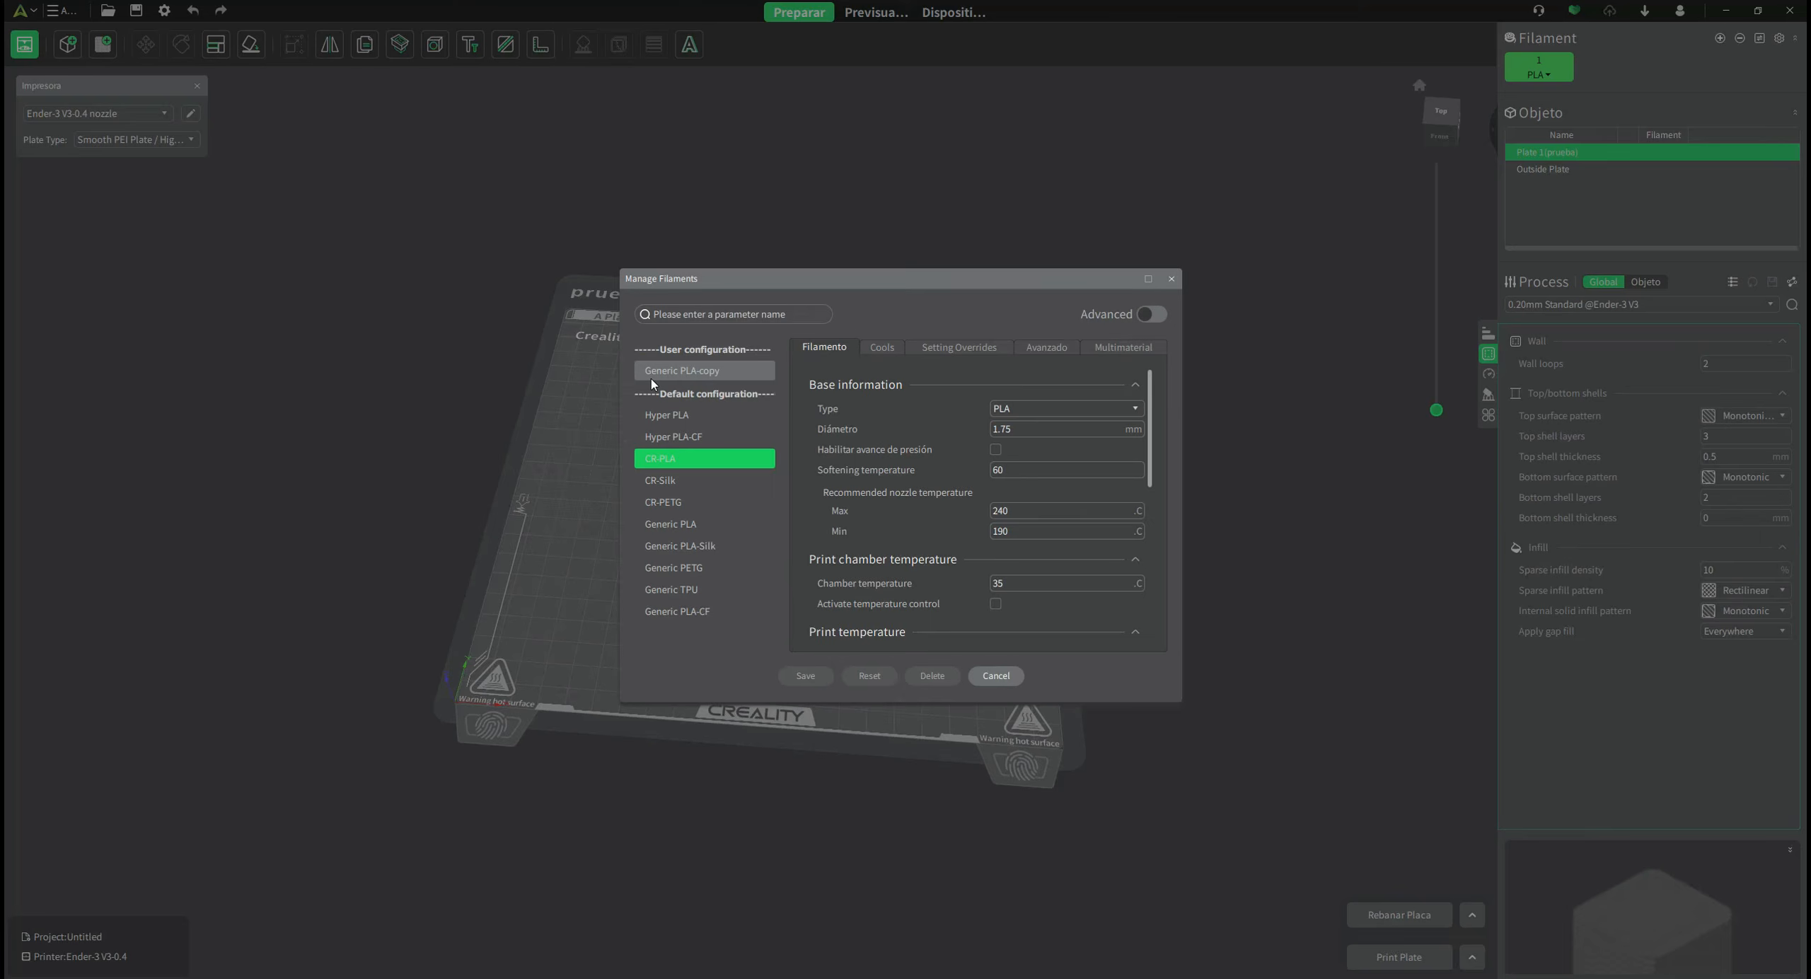
Close Manage Filaments and set filament 1 to the Generic PLA-copy preset.
left_click(996, 676)
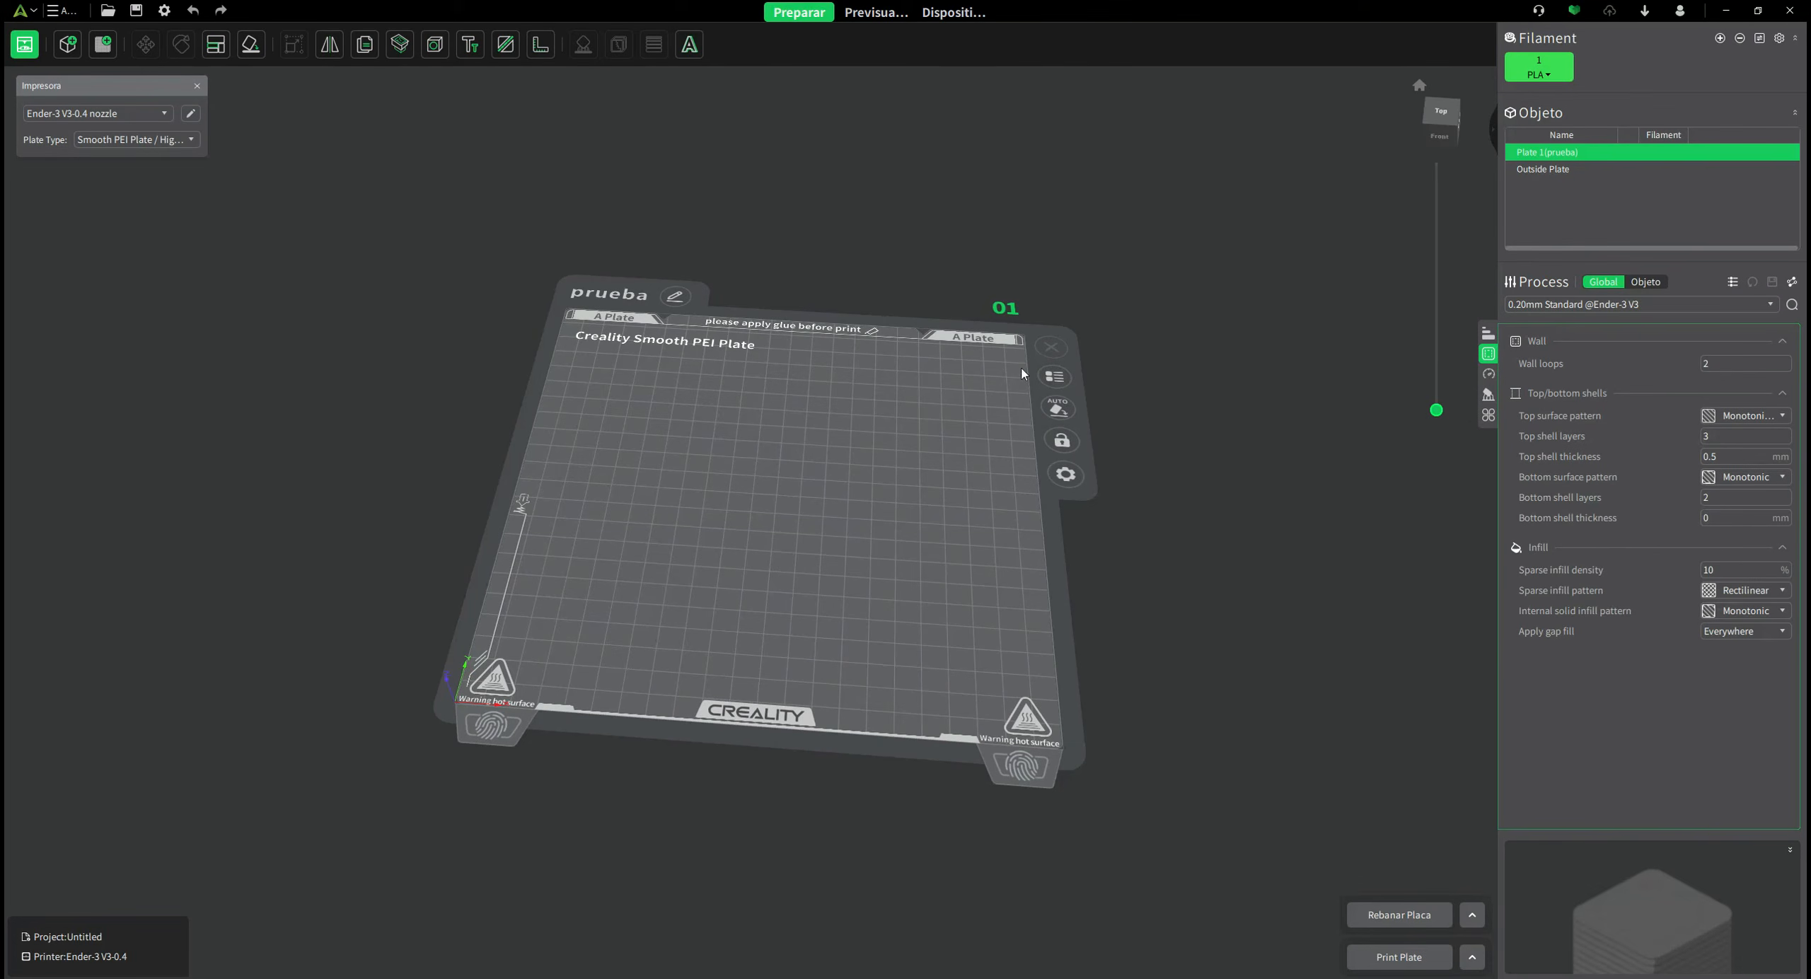
left_click(1552, 76)
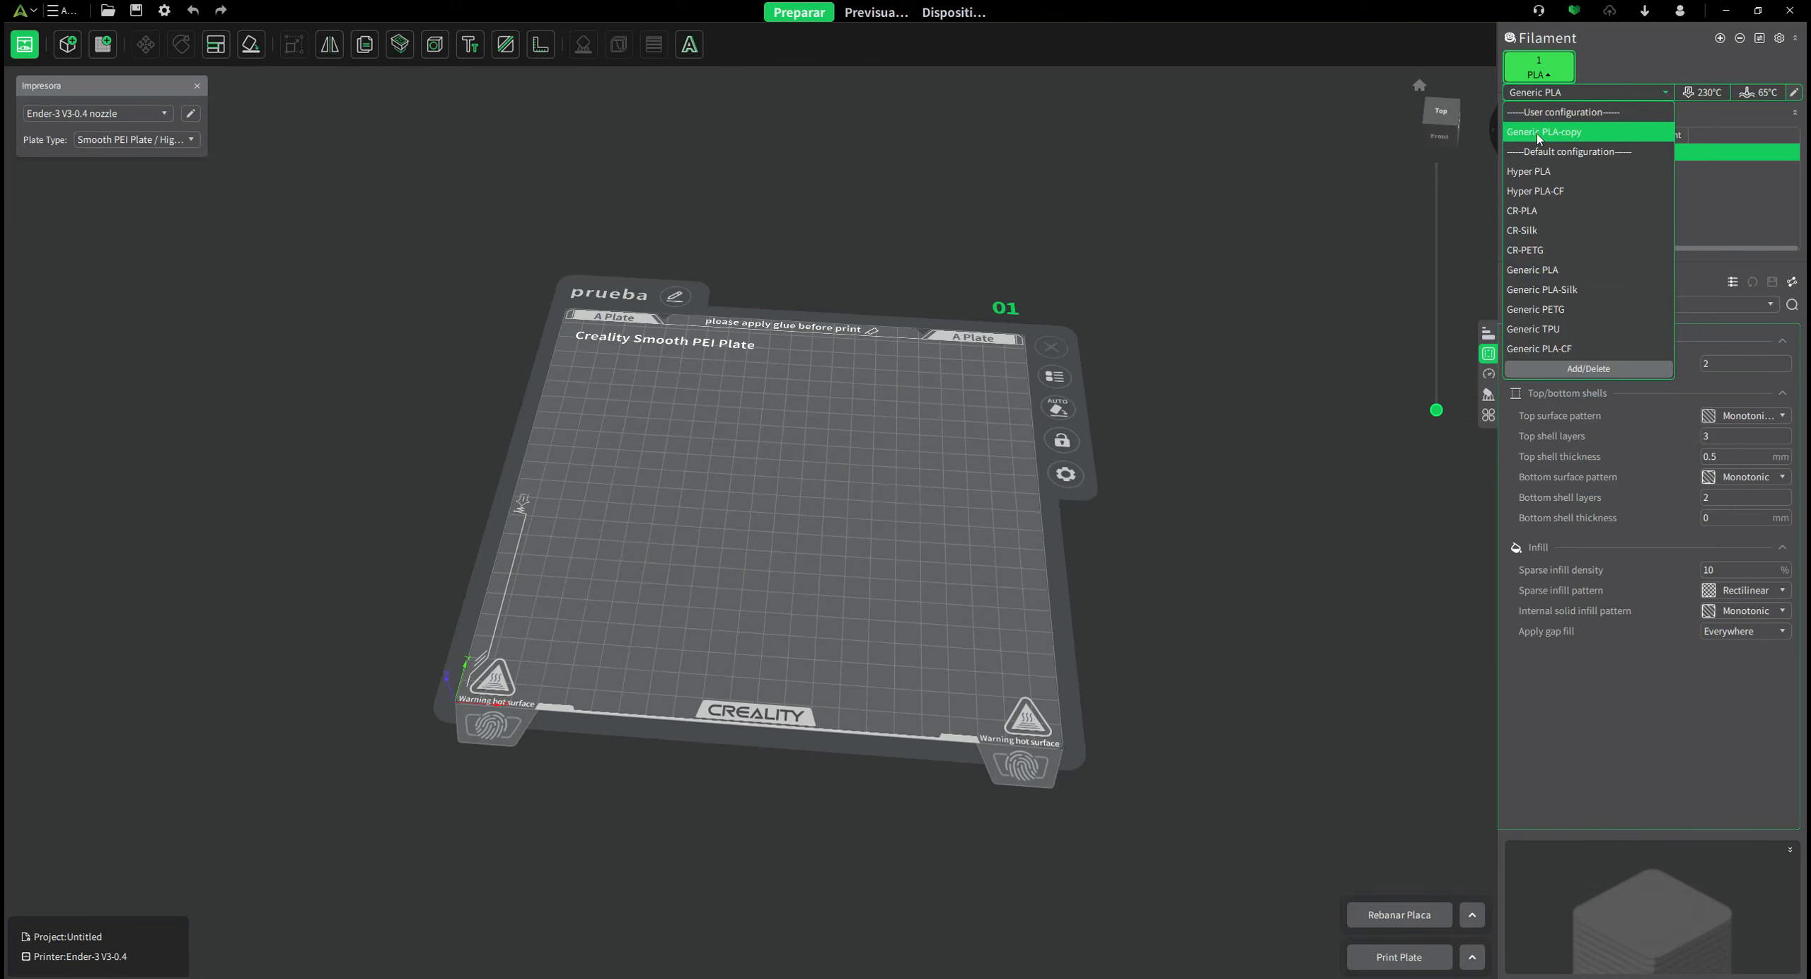
left_click(1556, 133)
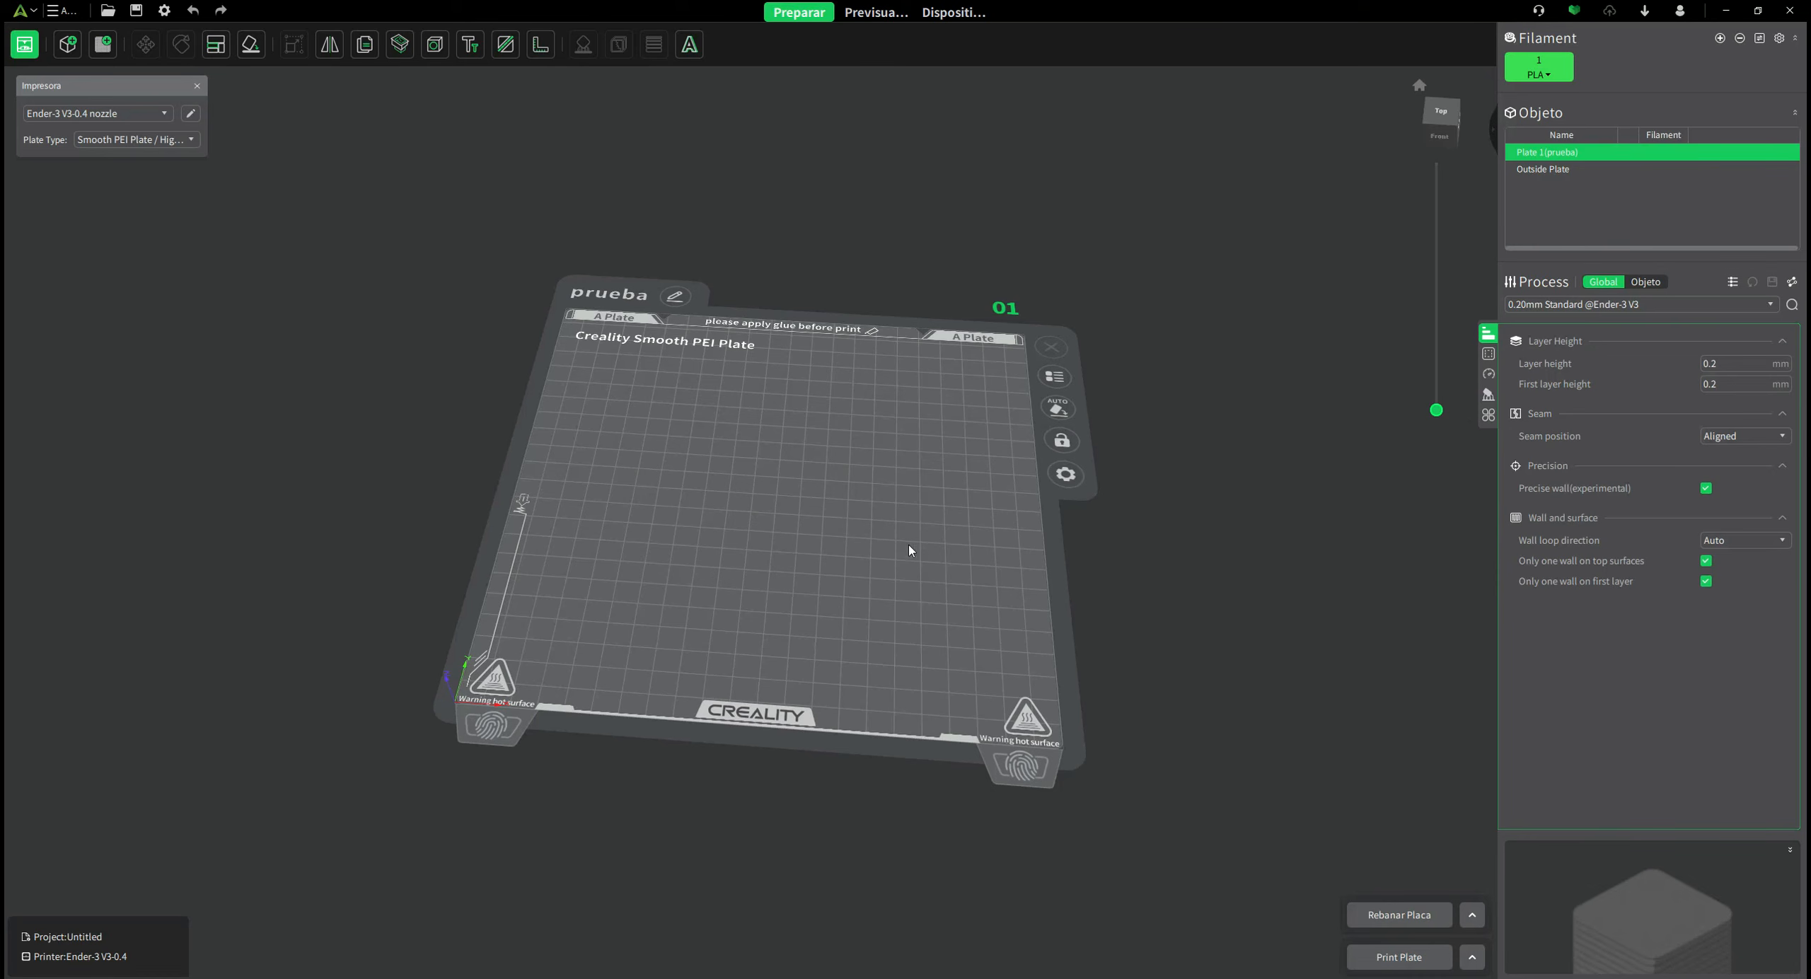
mouse_move(728, 595)
left_mouse_down()
mouse_move(820, 542)
mouse_move(788, 542)
mouse_move(745, 605)
left_mouse_up()
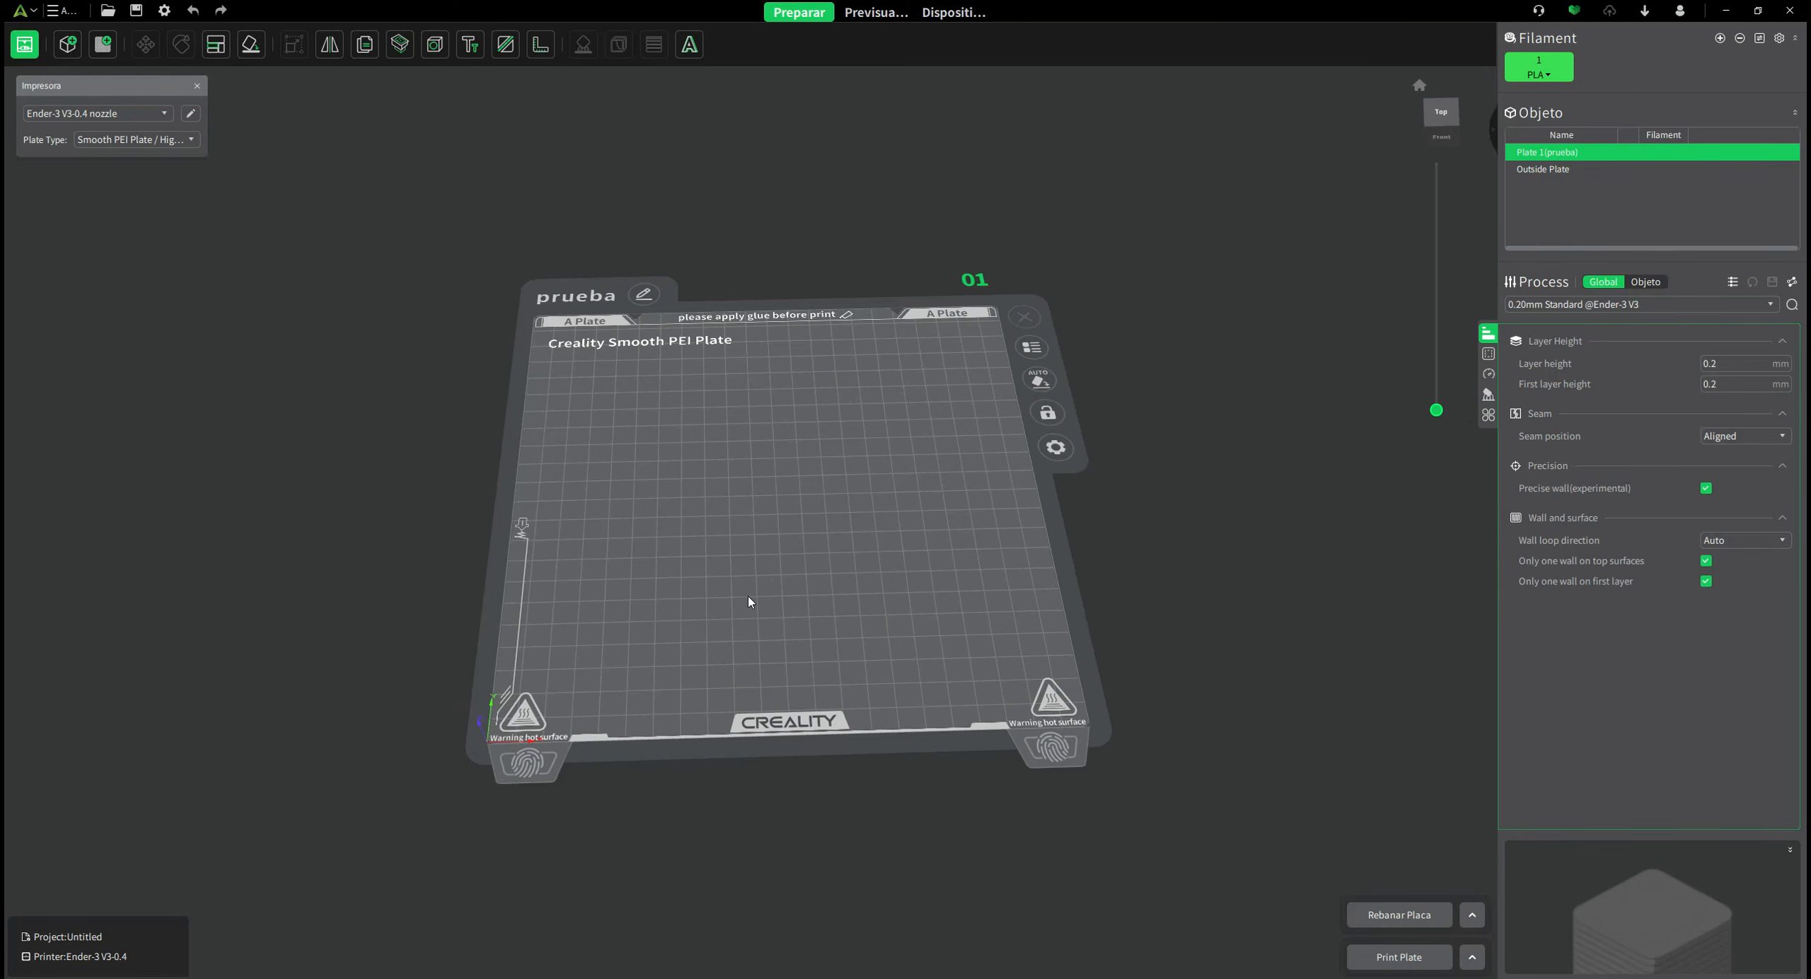